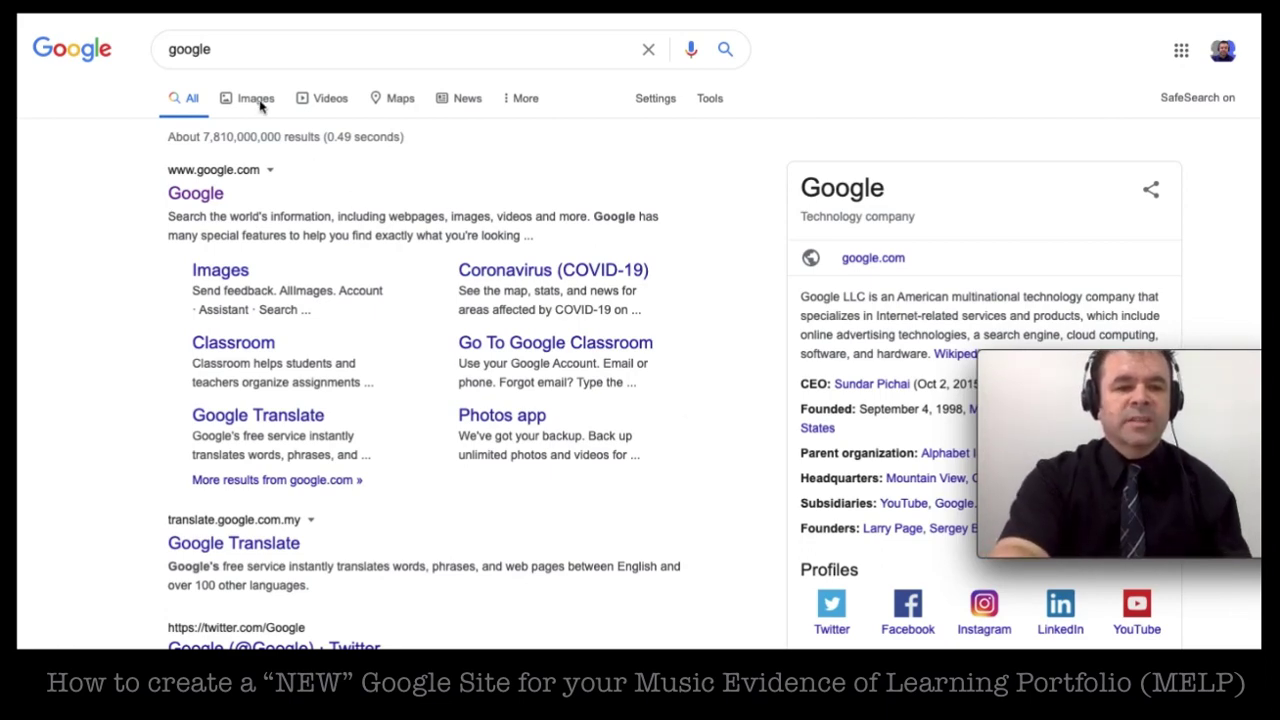
Step: Search the web for "google SITES" and open the Google Sites sign-in result
left_click(229, 49)
type("SITES")
key("Return")
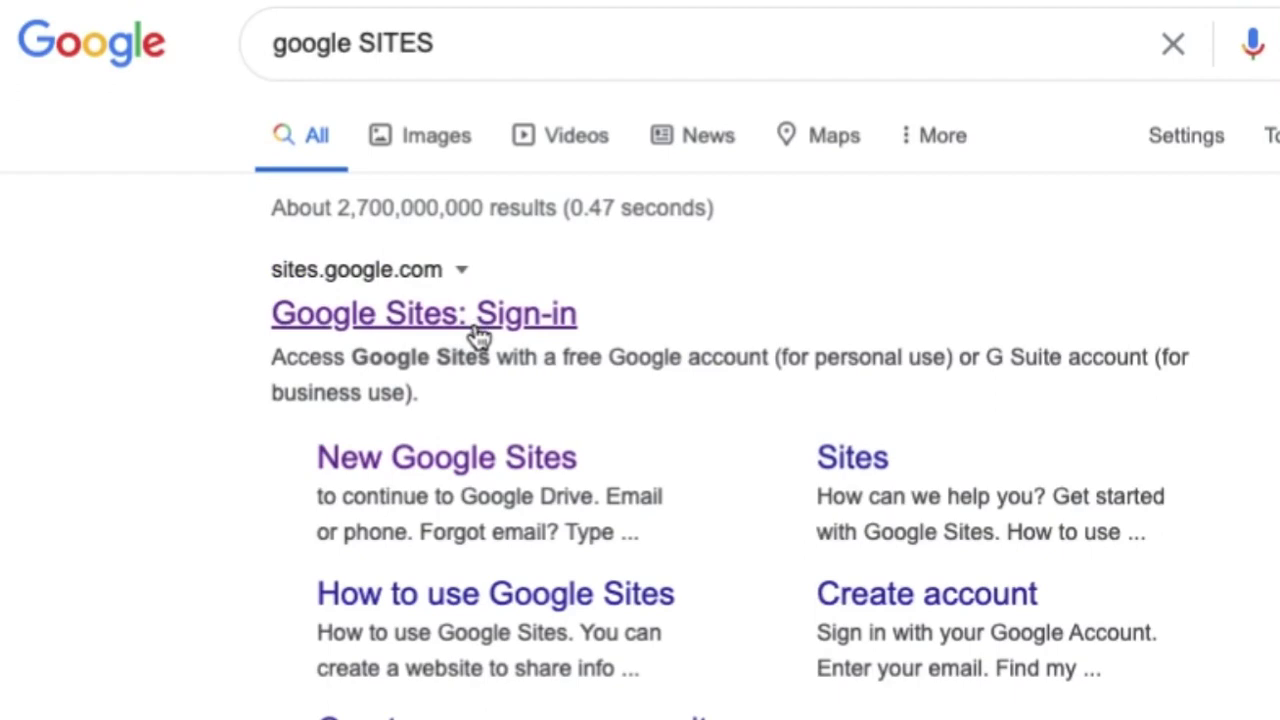
left_click(480, 335)
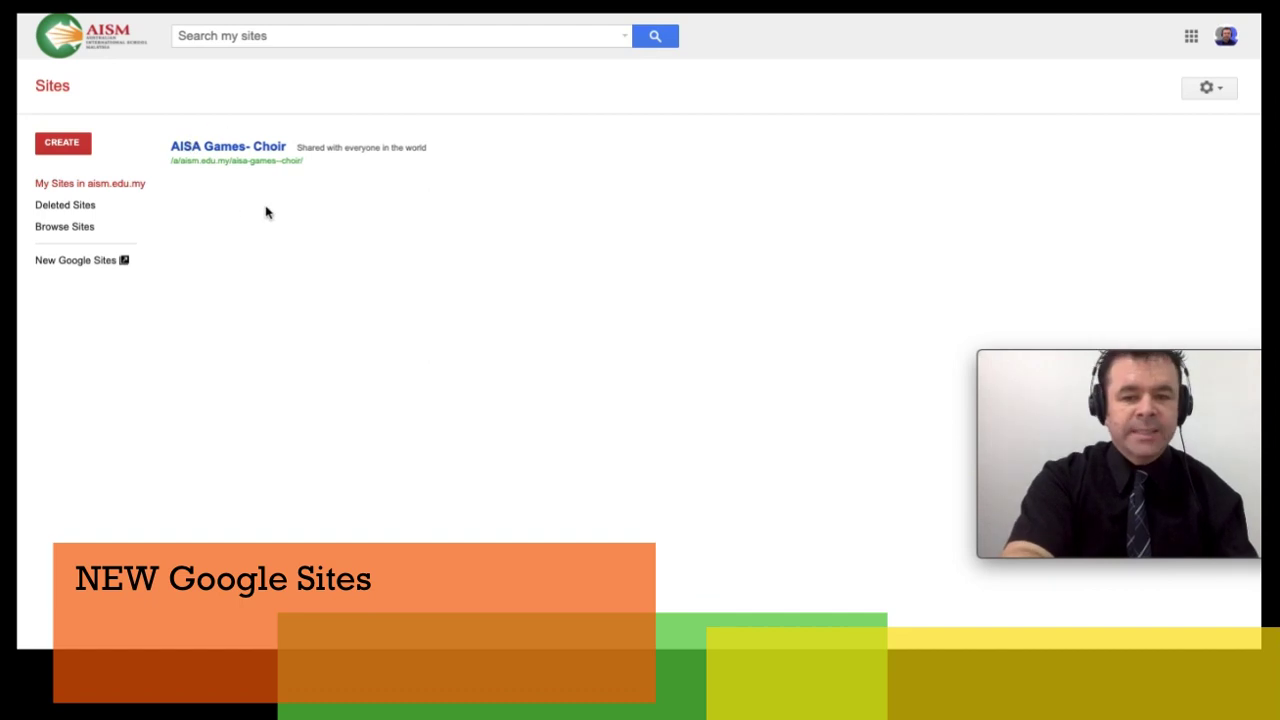
Step: Create a blank site in New Google Sites and set its page title to "Blog"
left_click(76, 262)
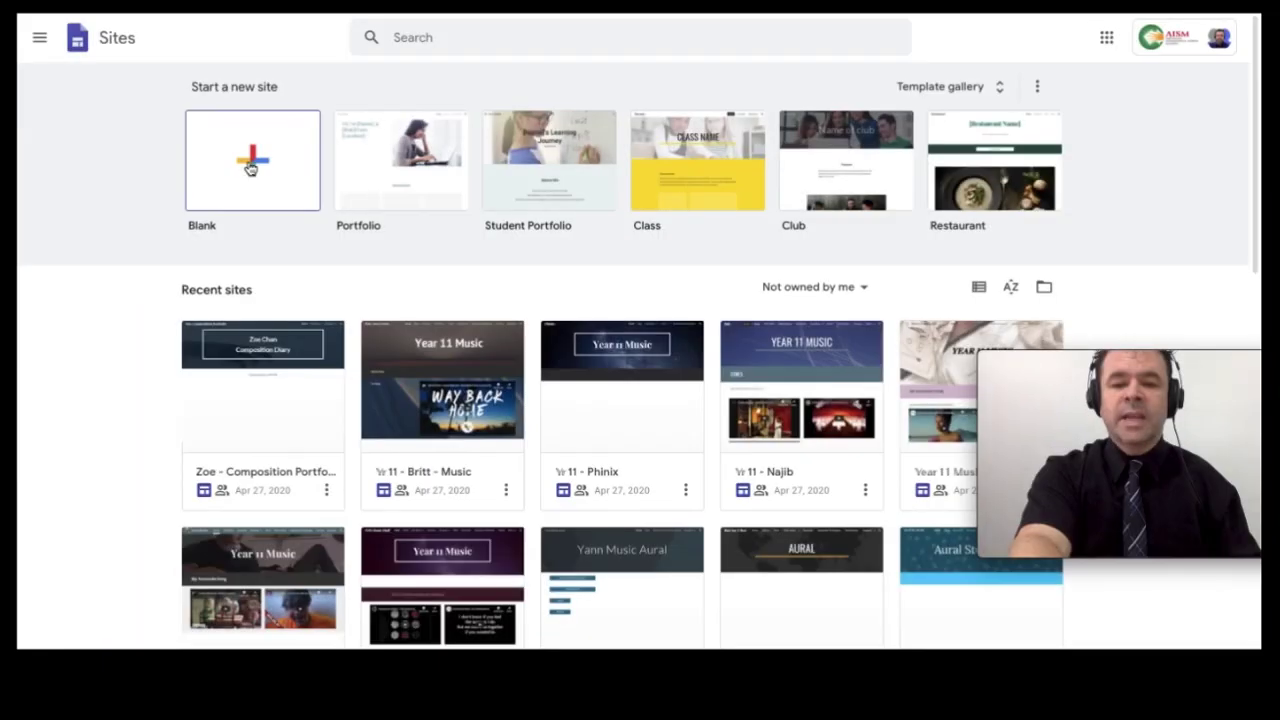
left_click(250, 167)
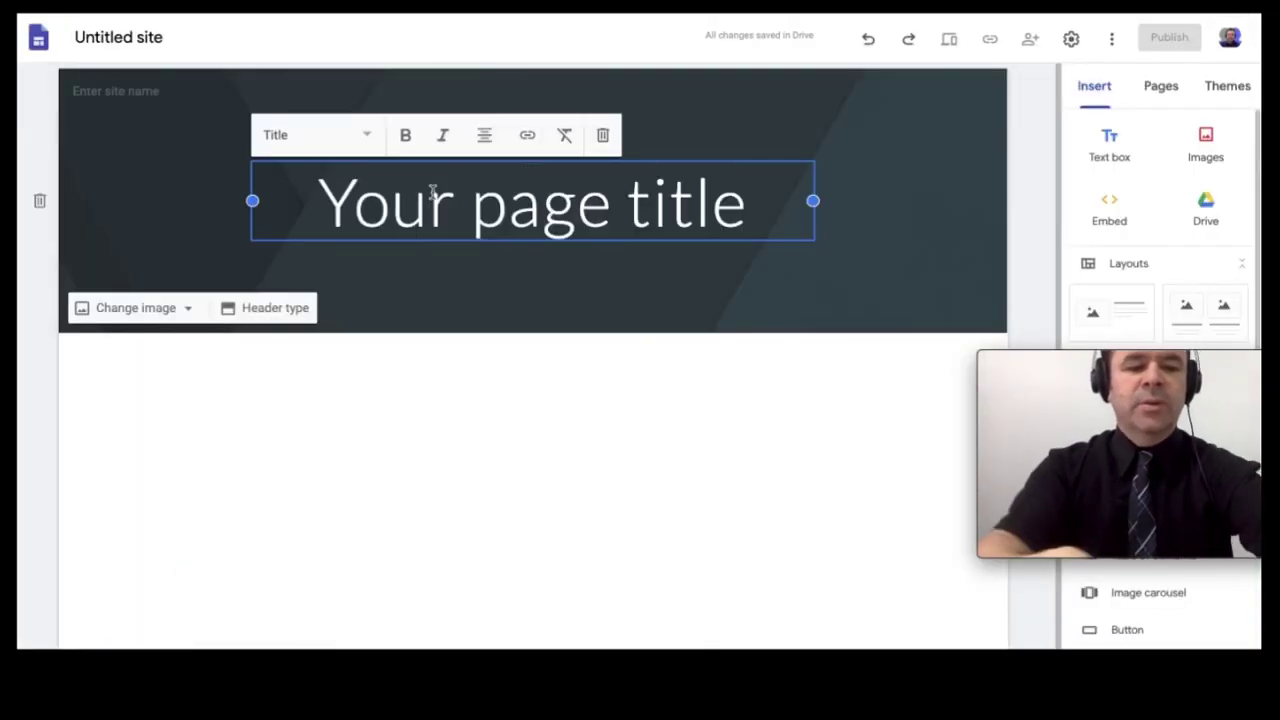
triple_click(430, 200)
type("Blog")
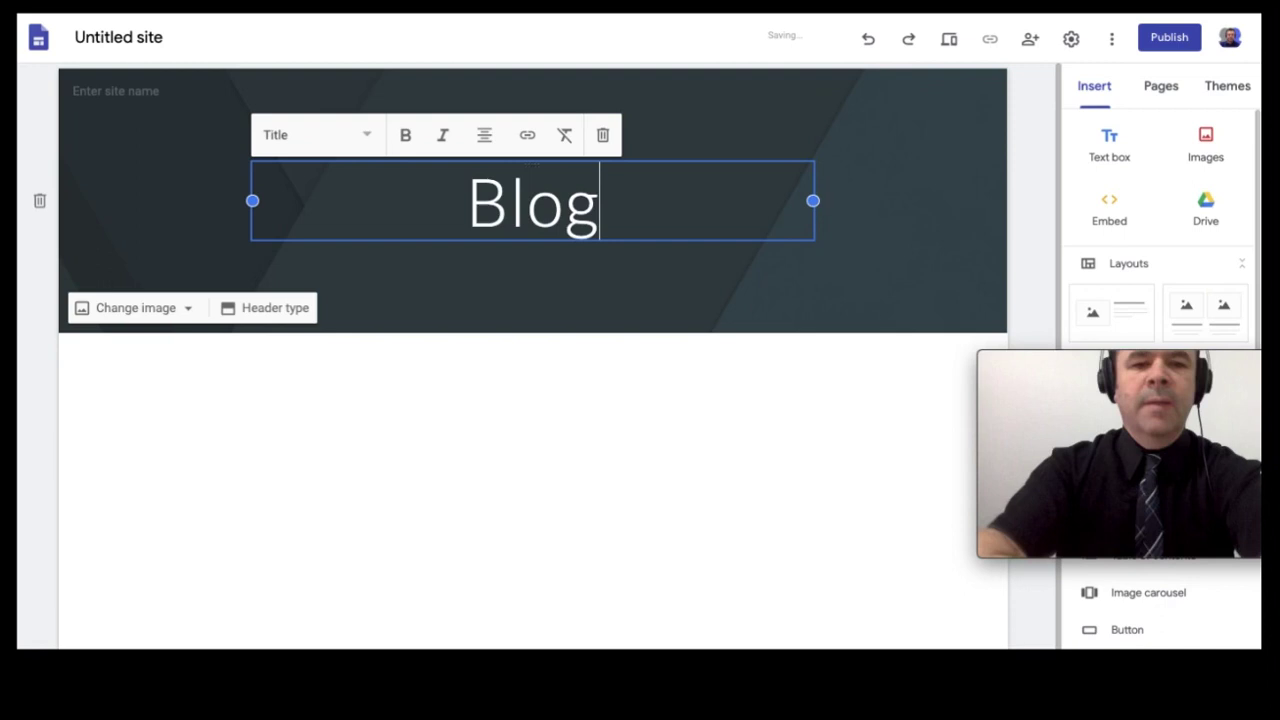
left_click(560, 420)
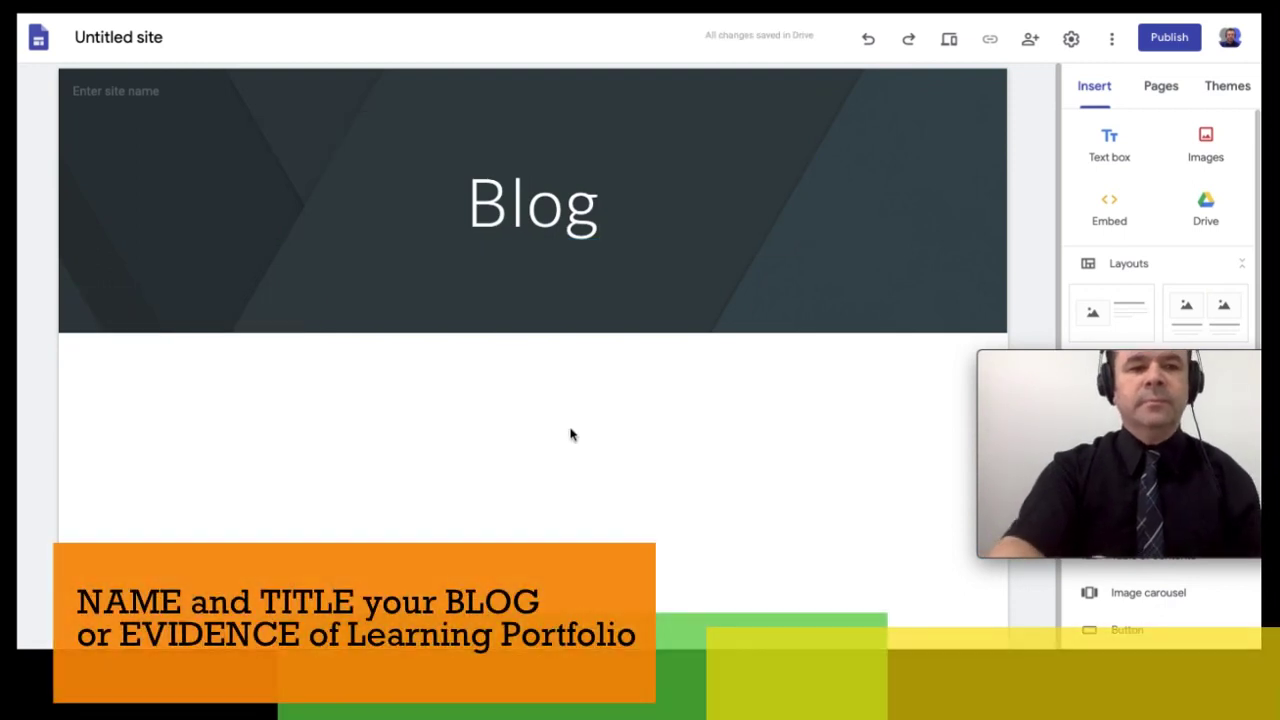
Step: Enter the site owner's title and surname as the site name in the page header
left_click(120, 102)
type("M")
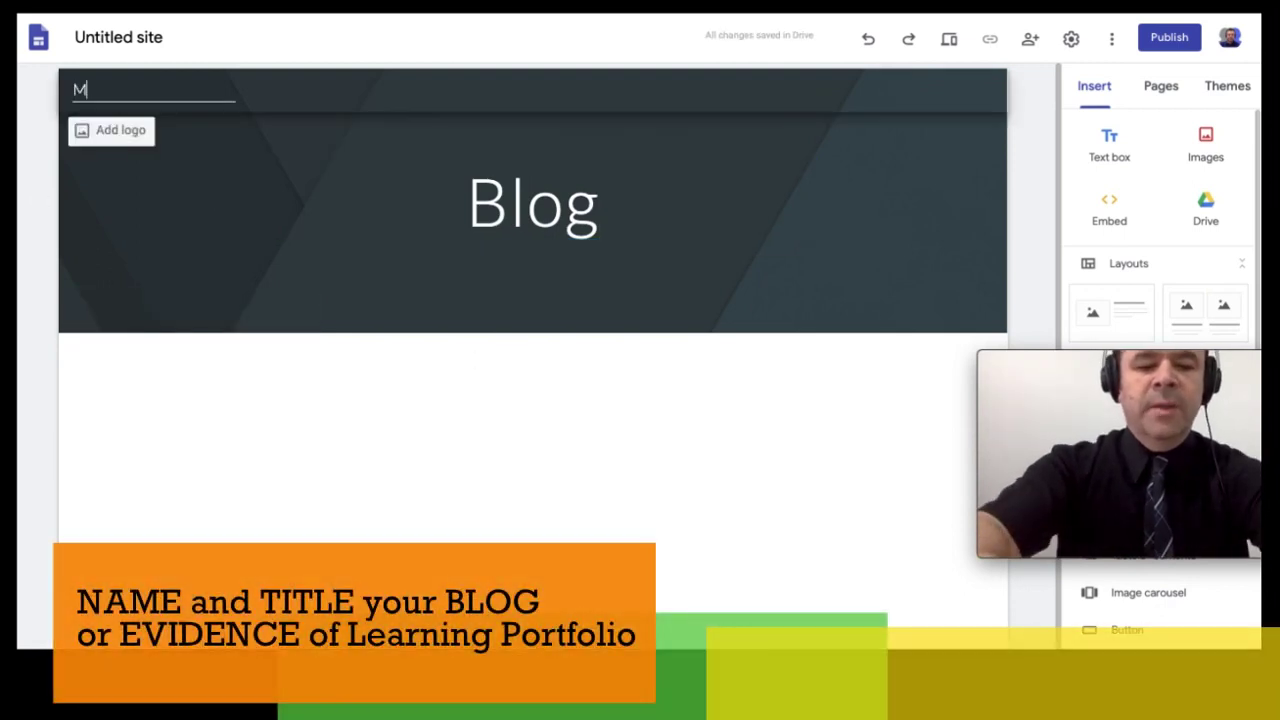
type("r Thwaites")
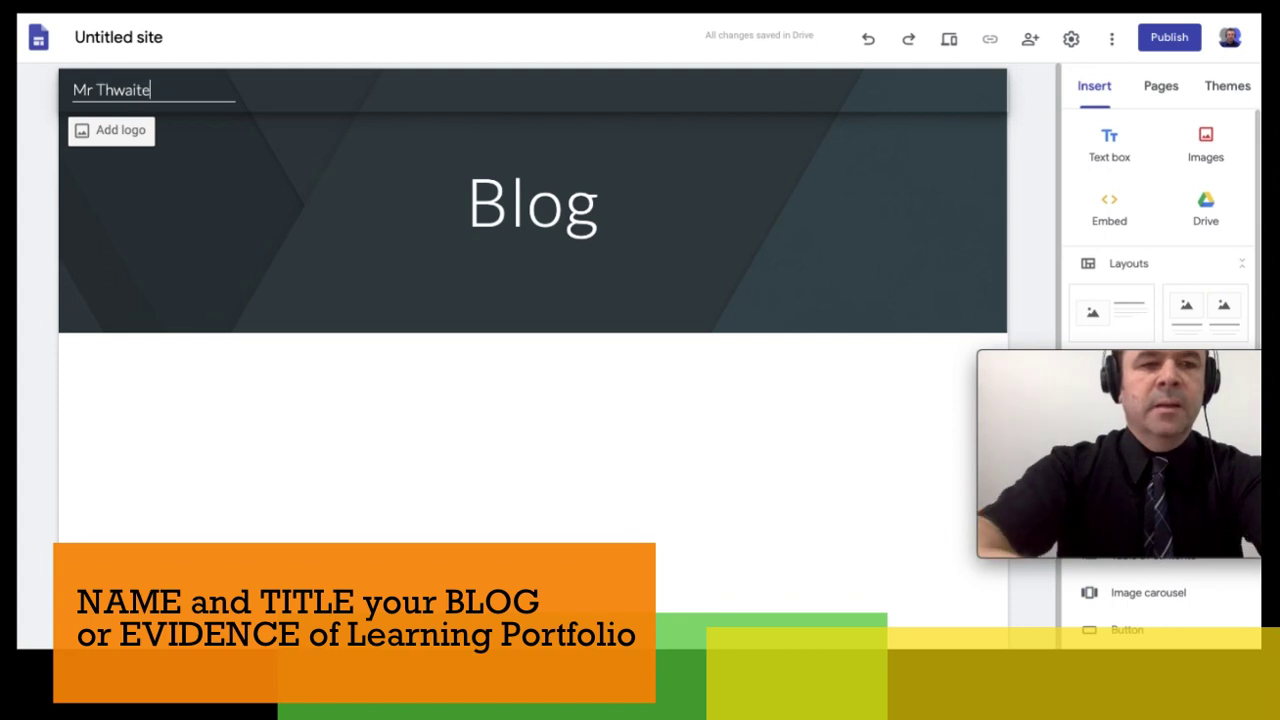
Step: Rename the site document as "7 Music (Name)"
left_click(138, 37)
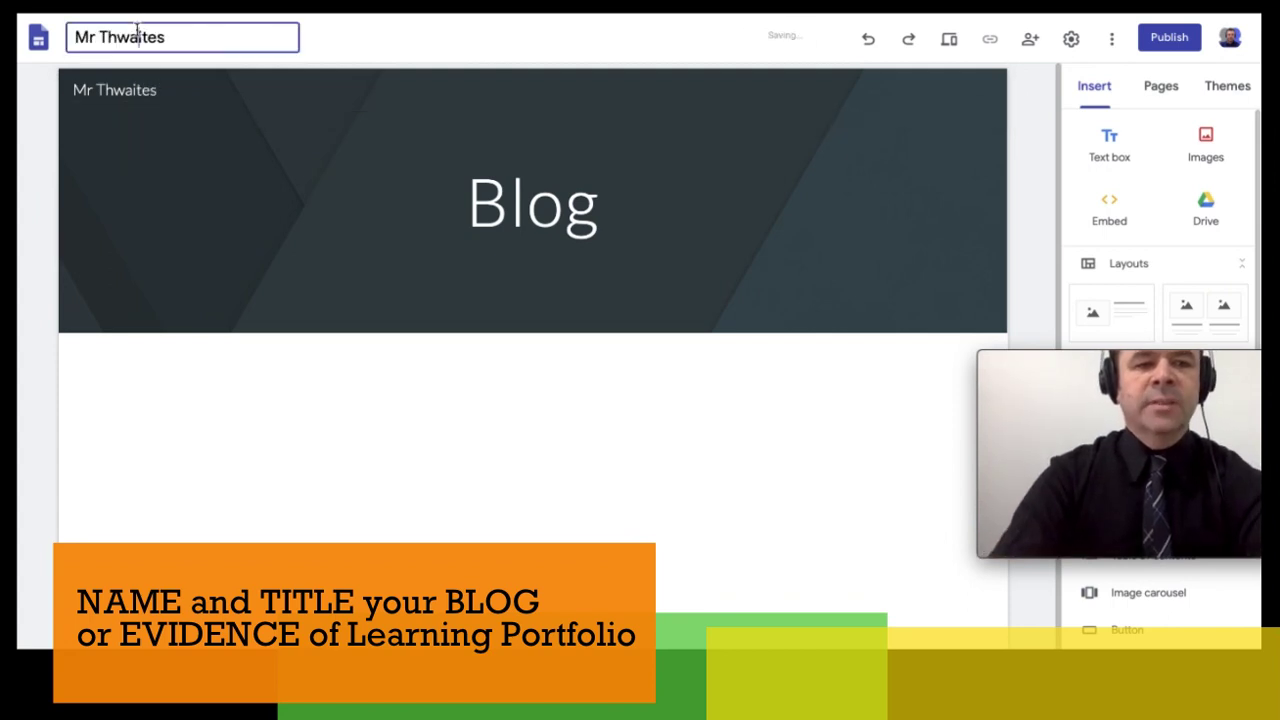
left_click_drag(173, 36, 73, 30)
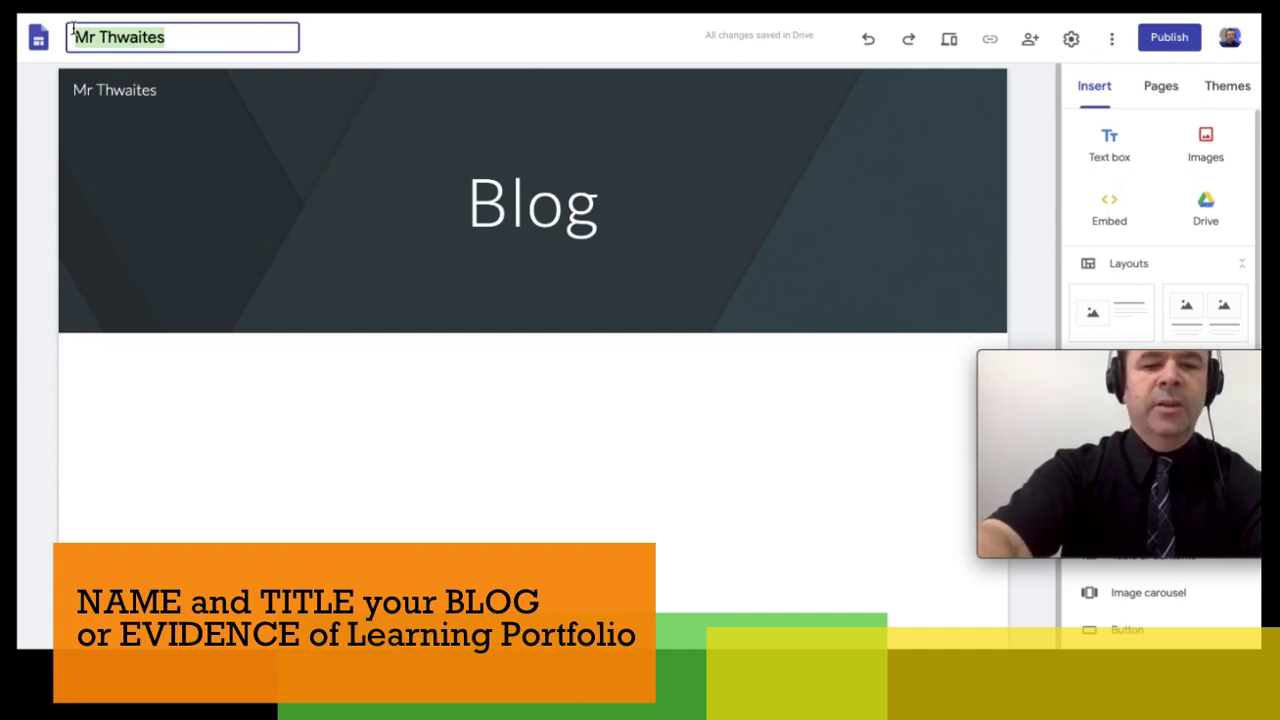
type("7")
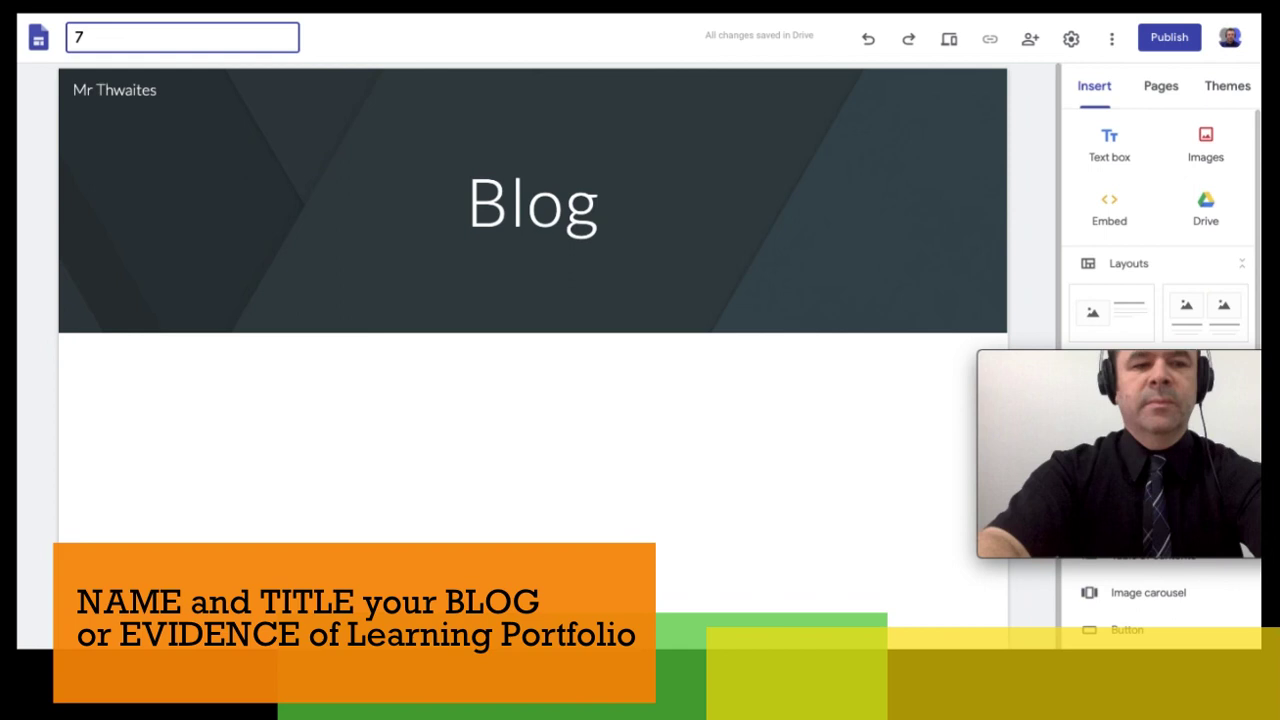
type(" Music")
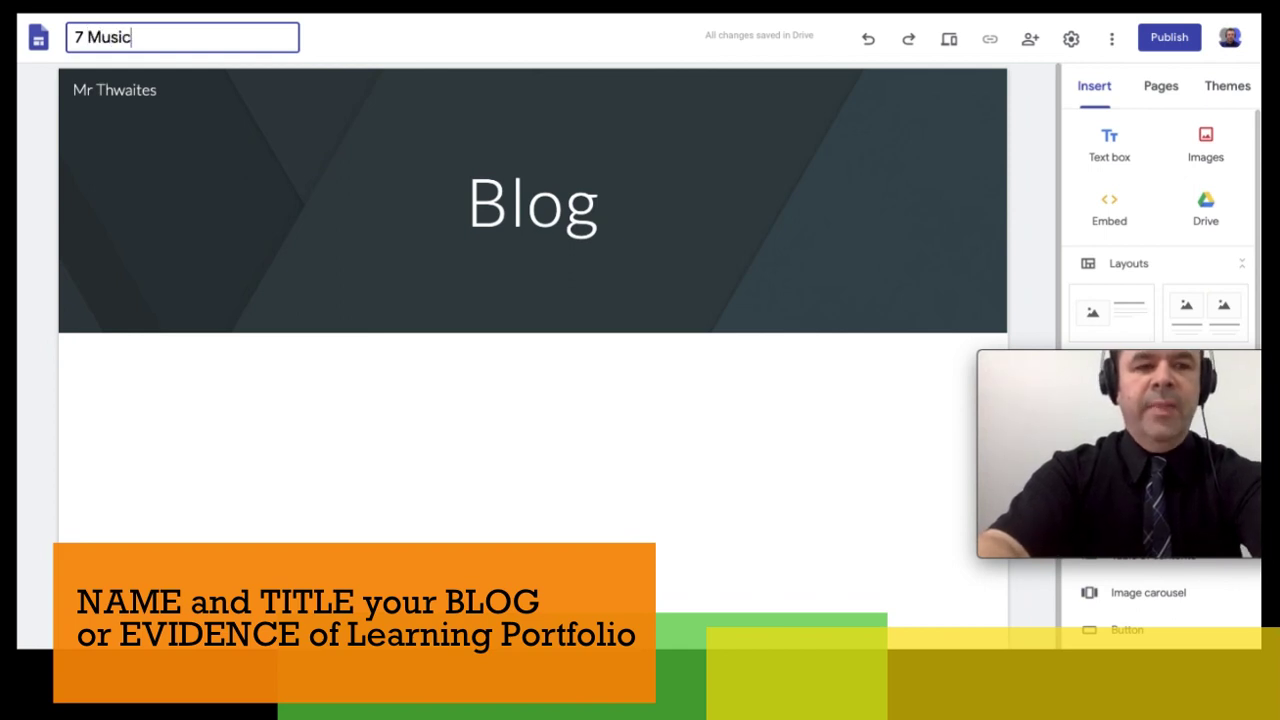
type(" (Name)")
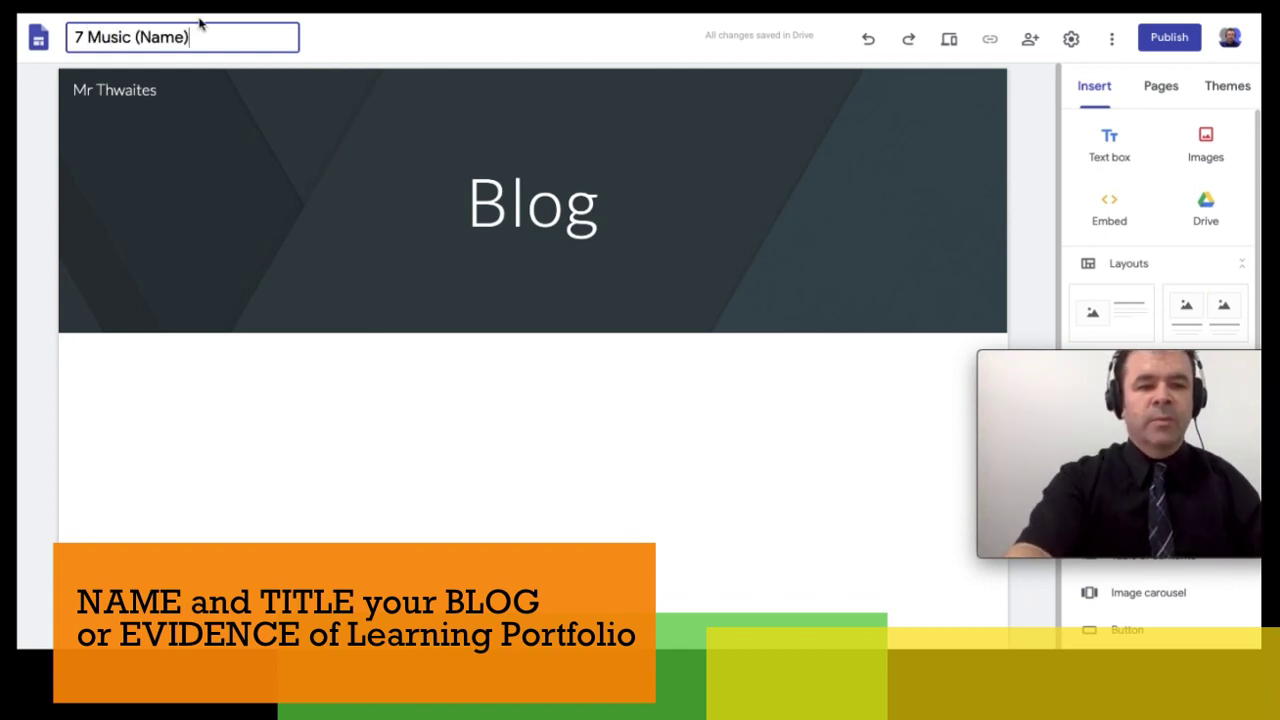
Step: Append "yo yo yo" to the site name in the page header
left_click(181, 98)
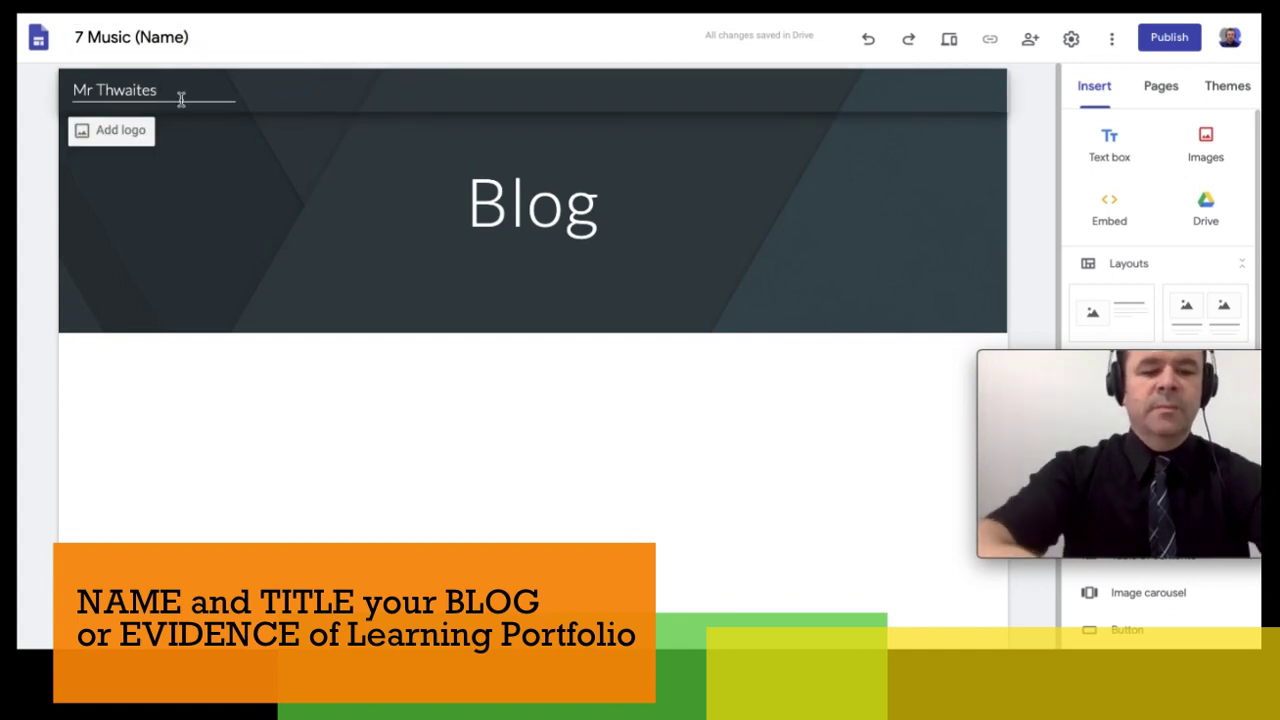
type("yo yo yo")
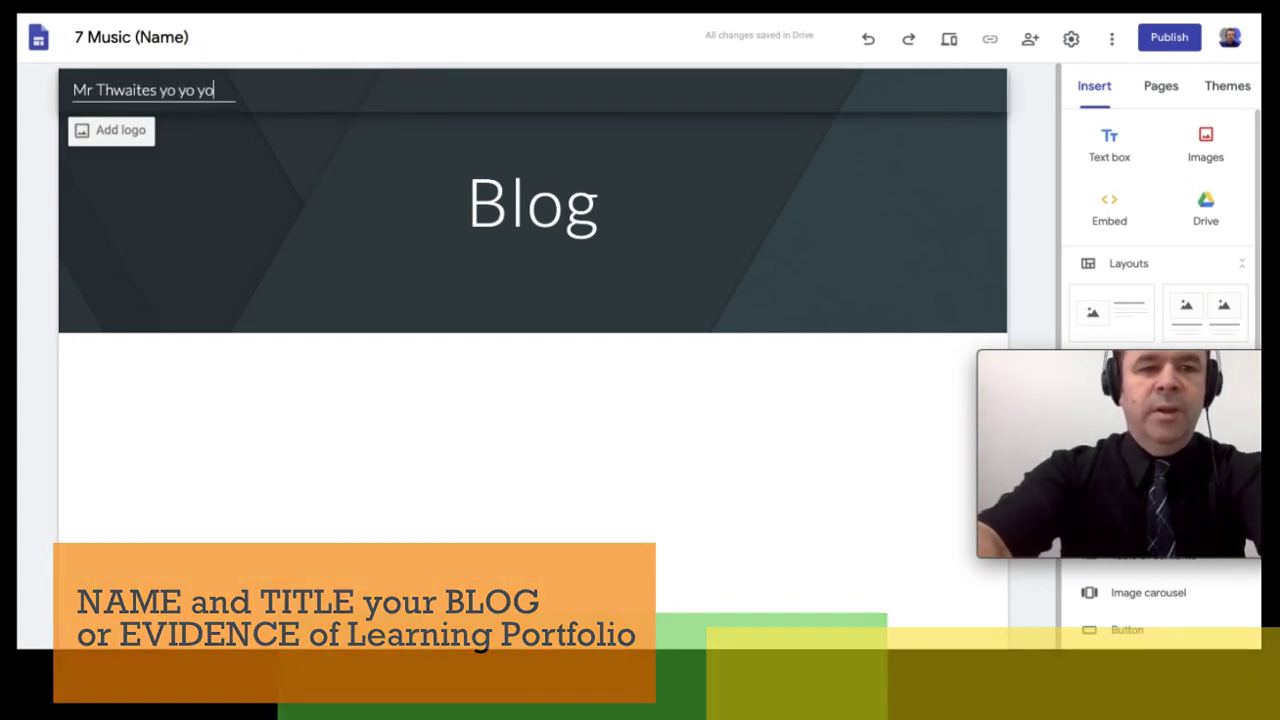
left_click(420, 300)
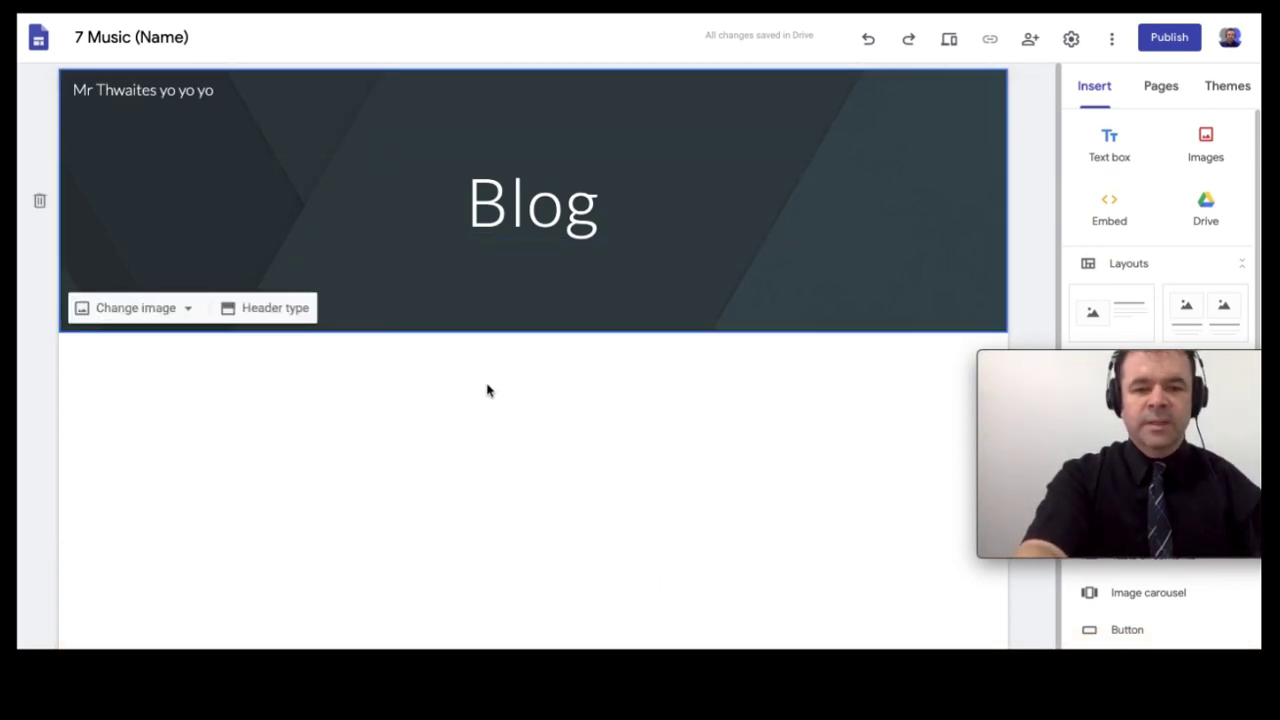
Step: Insert a text box below the header containing "LATEST POSTS AT TOP"
double_click(487, 390)
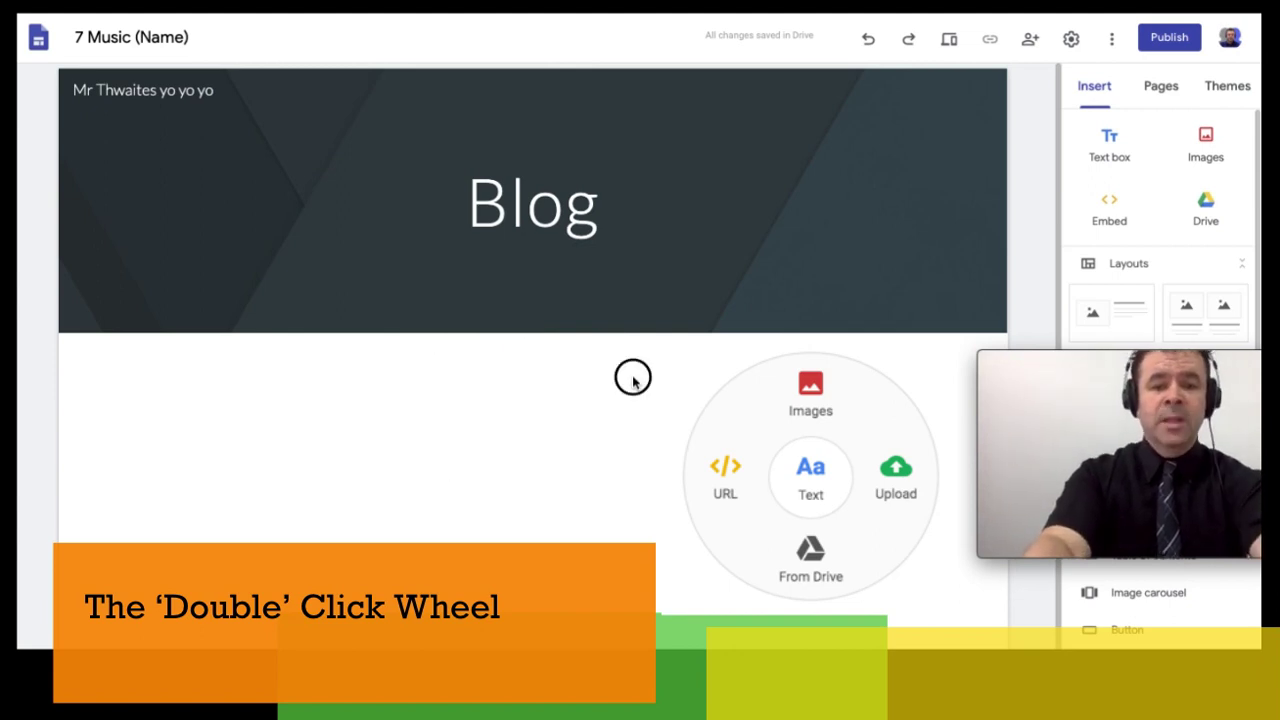
left_click(554, 381)
double_click(526, 367)
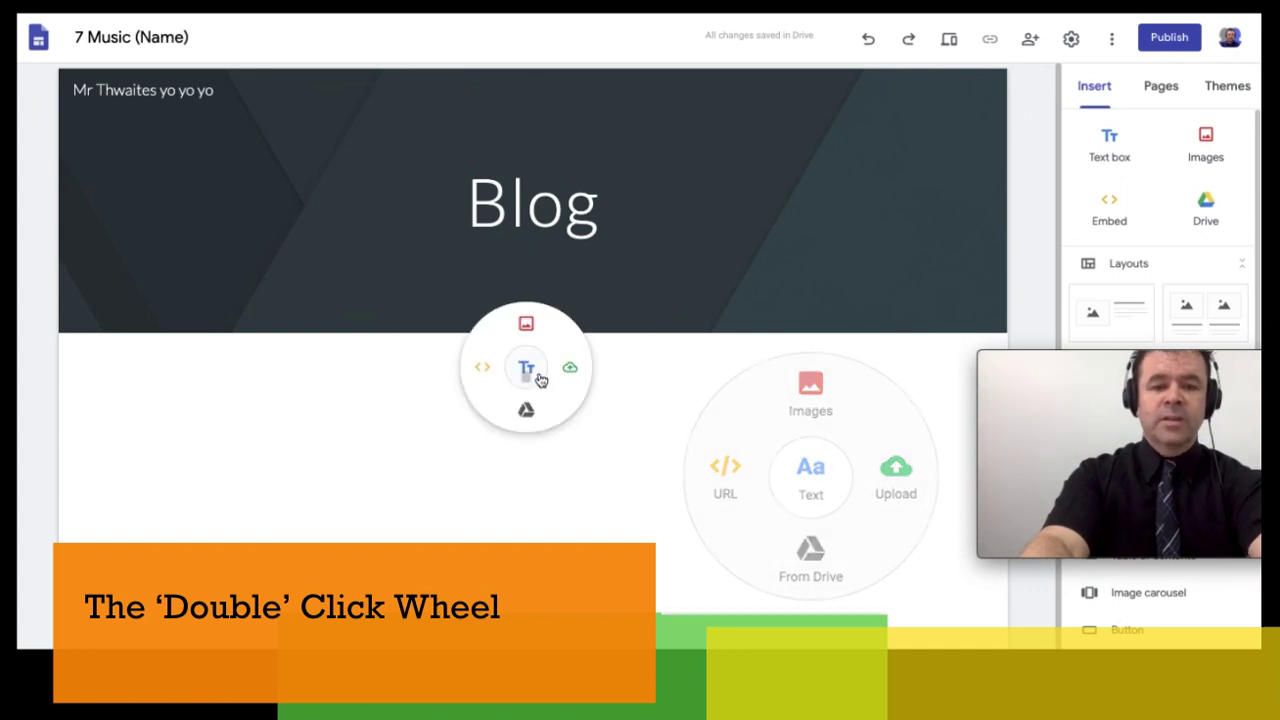
left_click(531, 373)
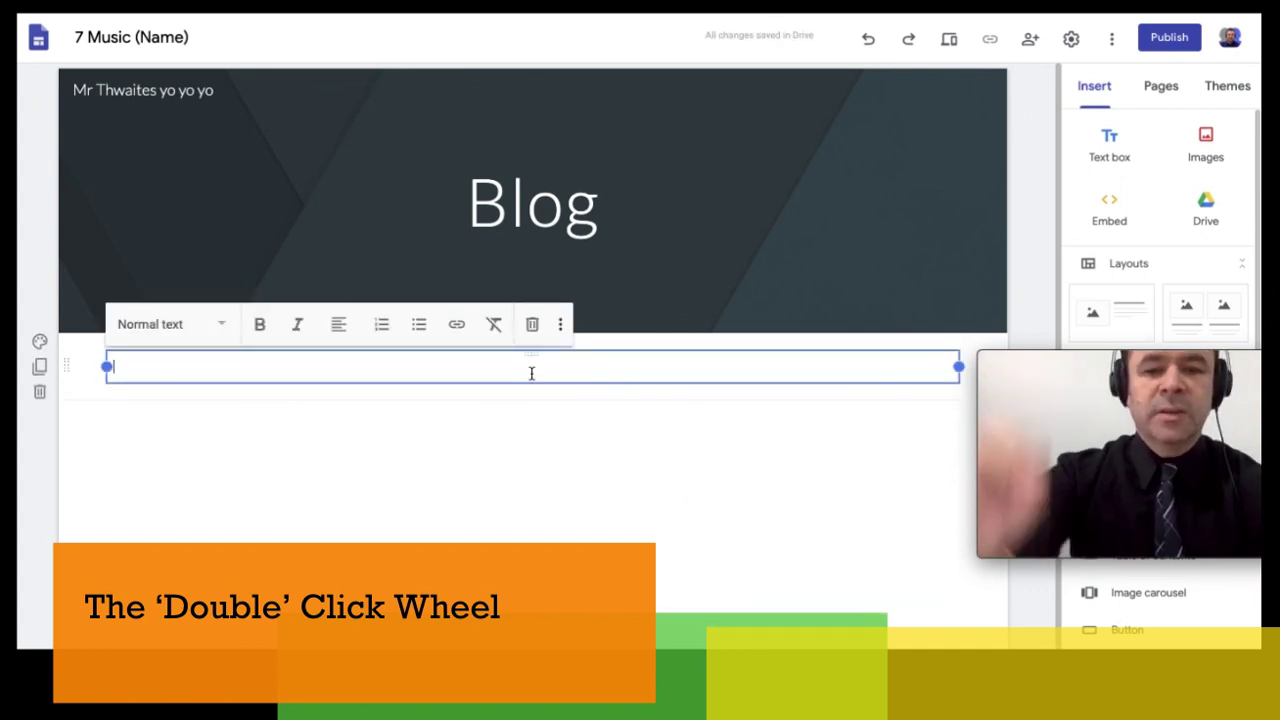
type("LATES")
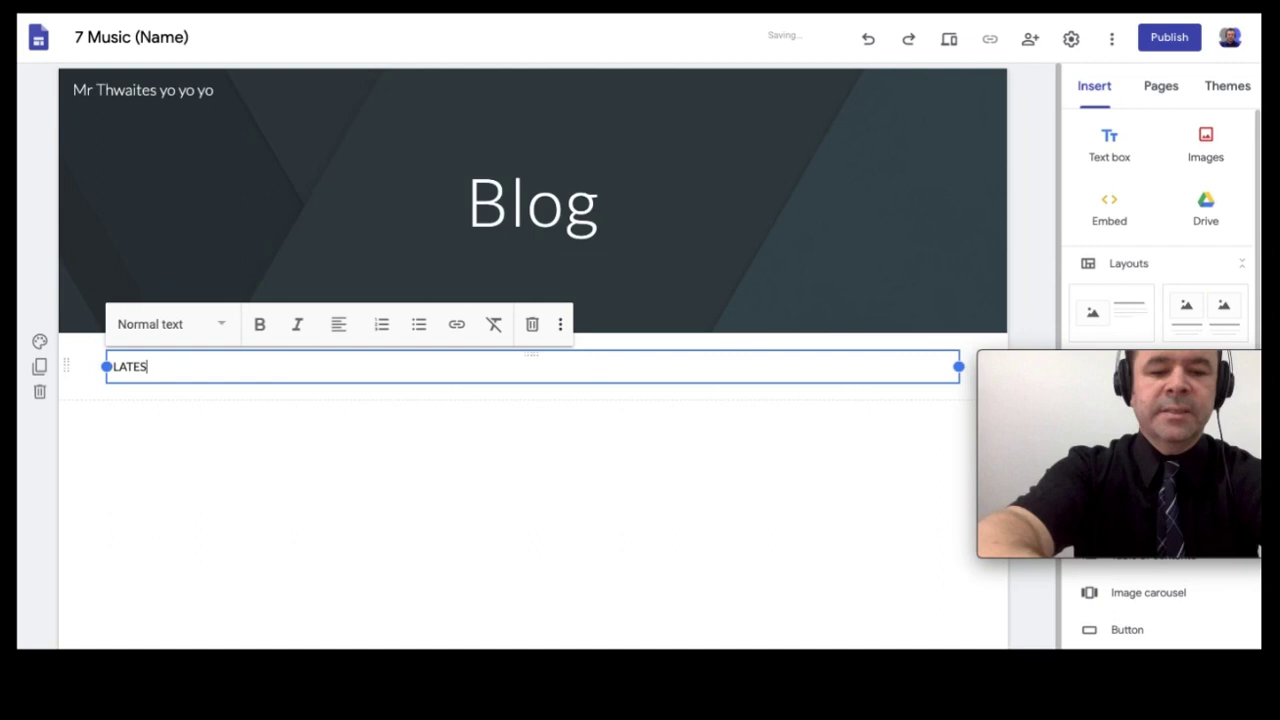
type("T POSTS")
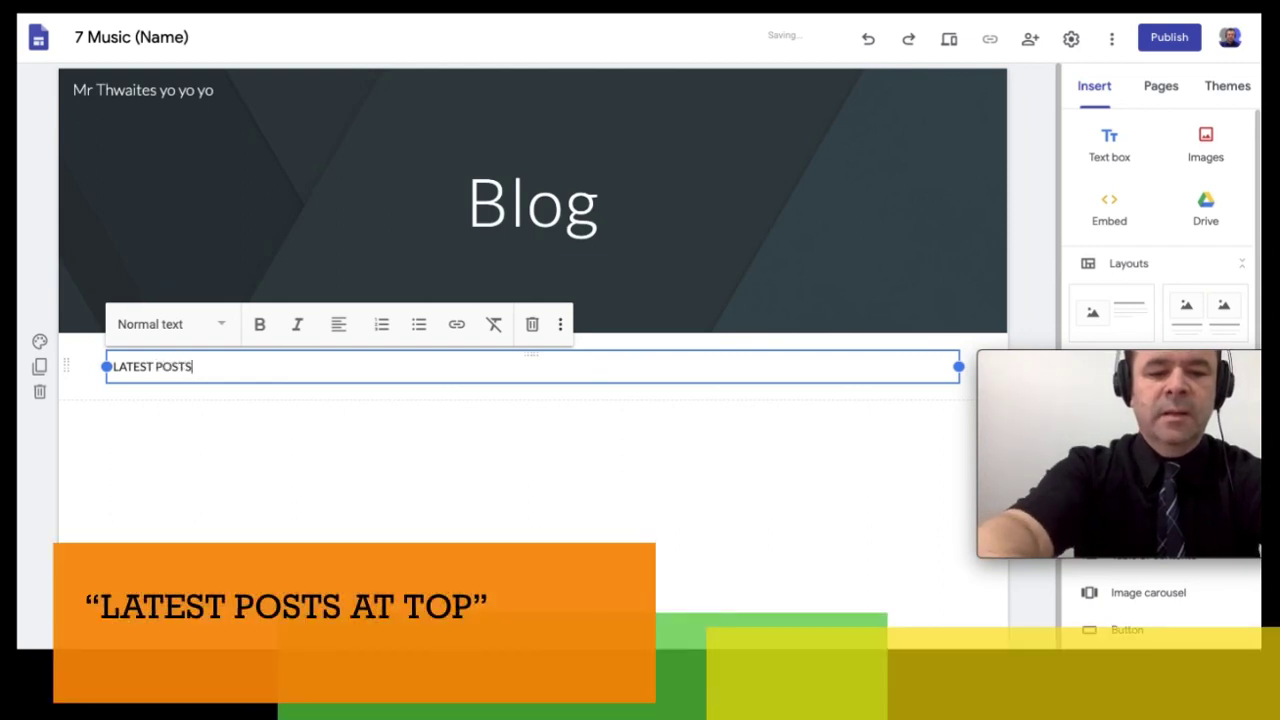
type(" AT TOP")
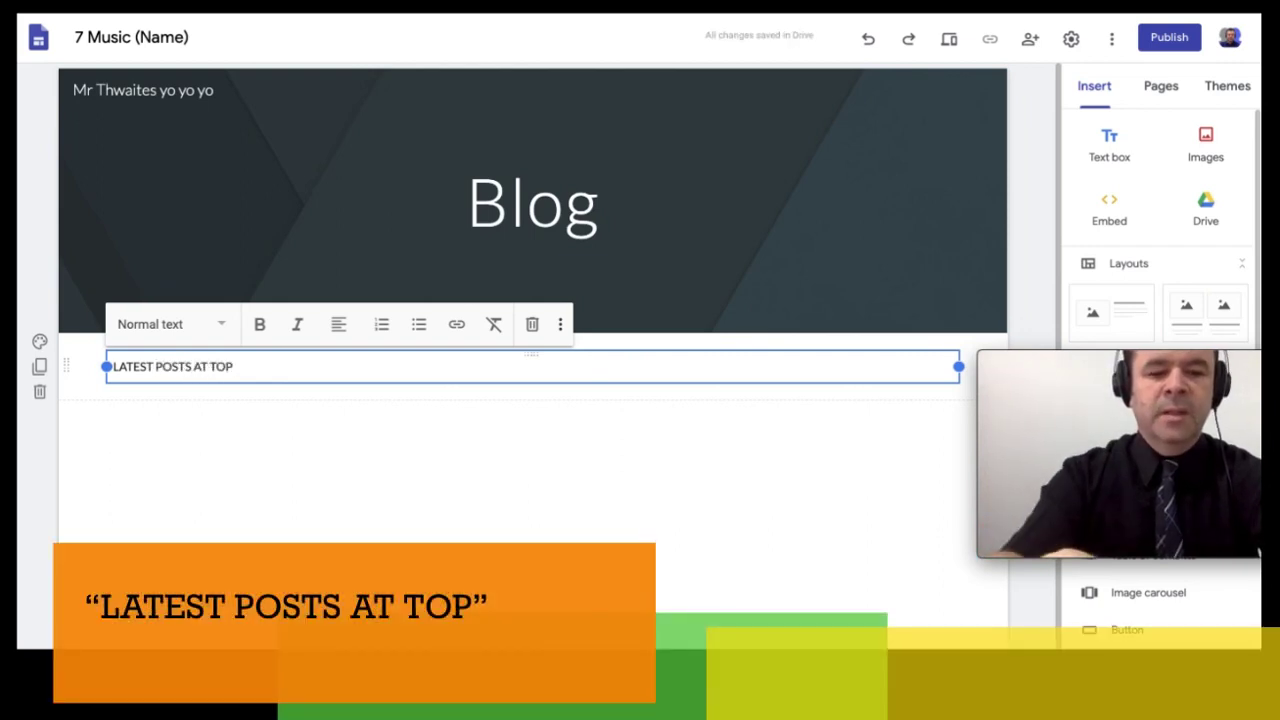
Step: Make the "LATEST POSTS AT TOP" text bold and centre it
key("ctrl+a")
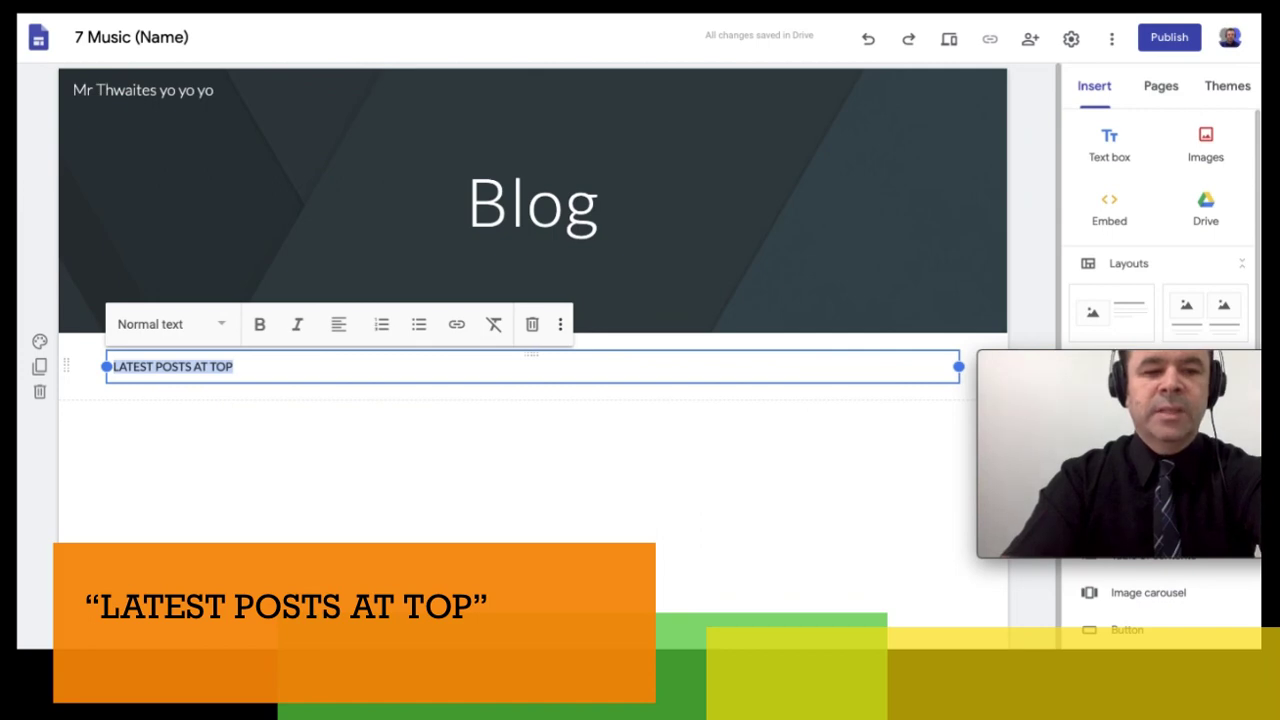
key("ctrl+b")
left_click(340, 330)
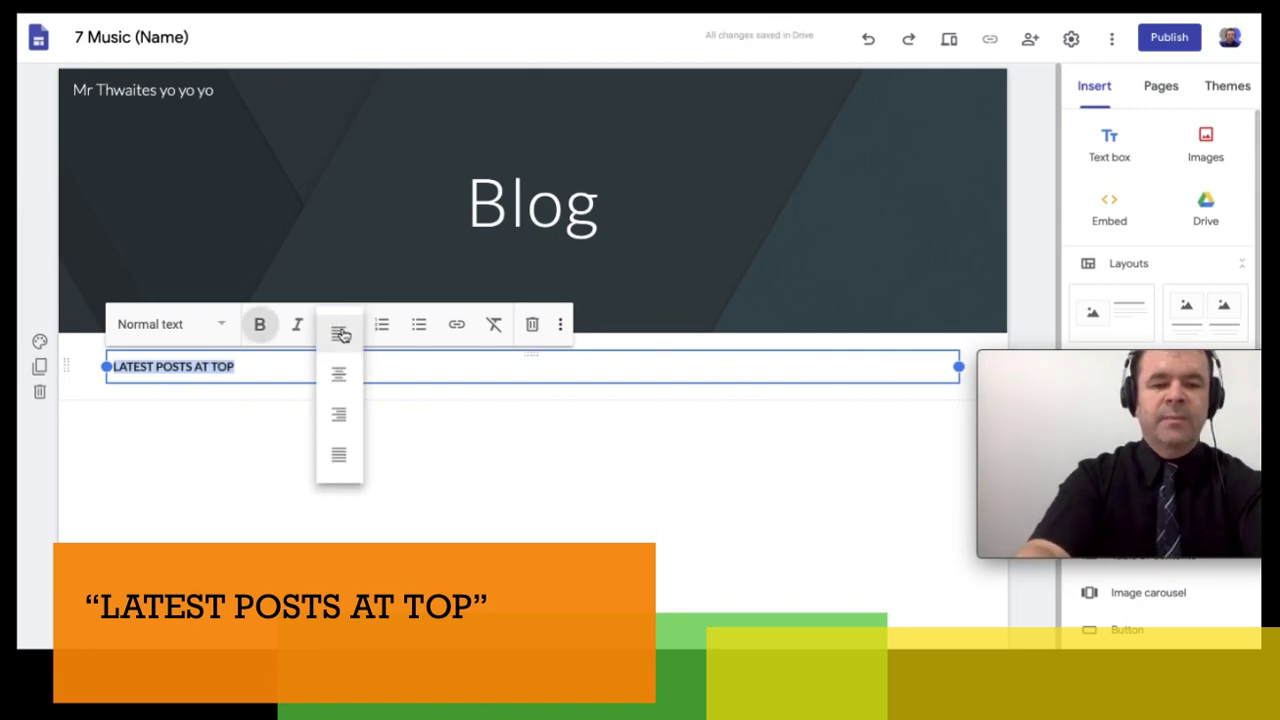
left_click(353, 376)
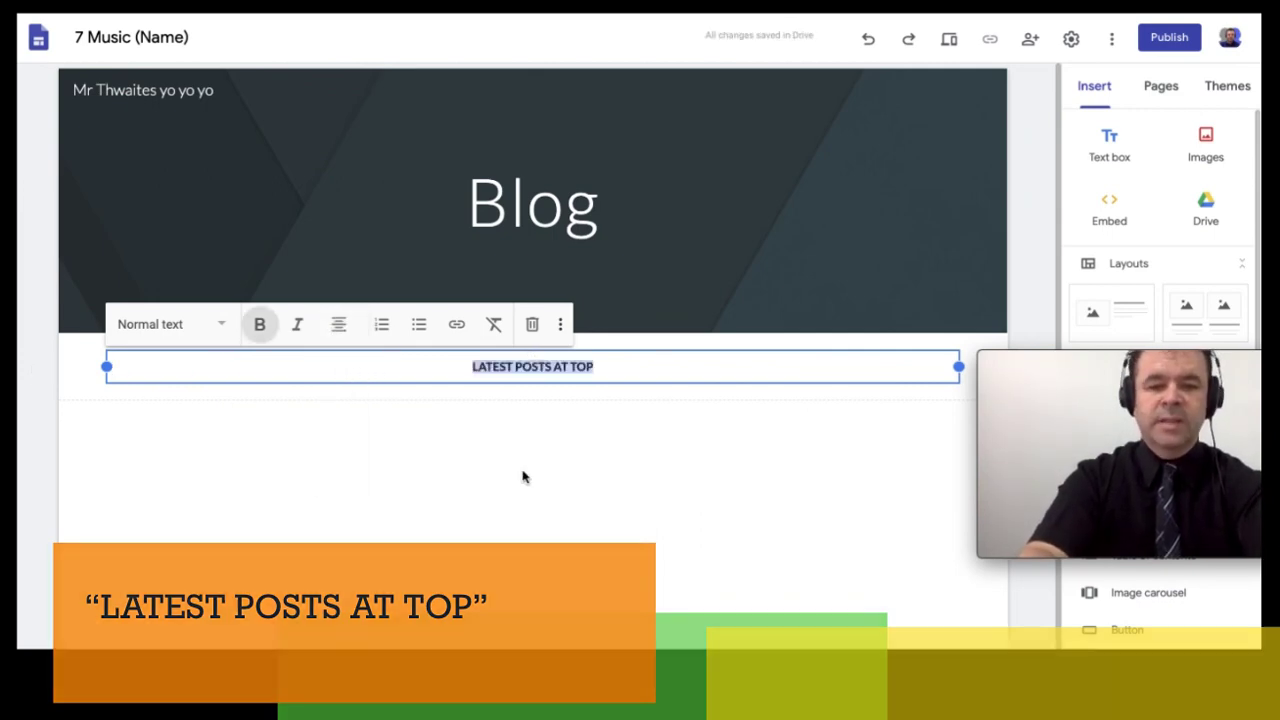
left_click(522, 477)
Step: Insert a button named "2020 - 04 - 28" with the placeholder link "HI"
double_click(414, 409)
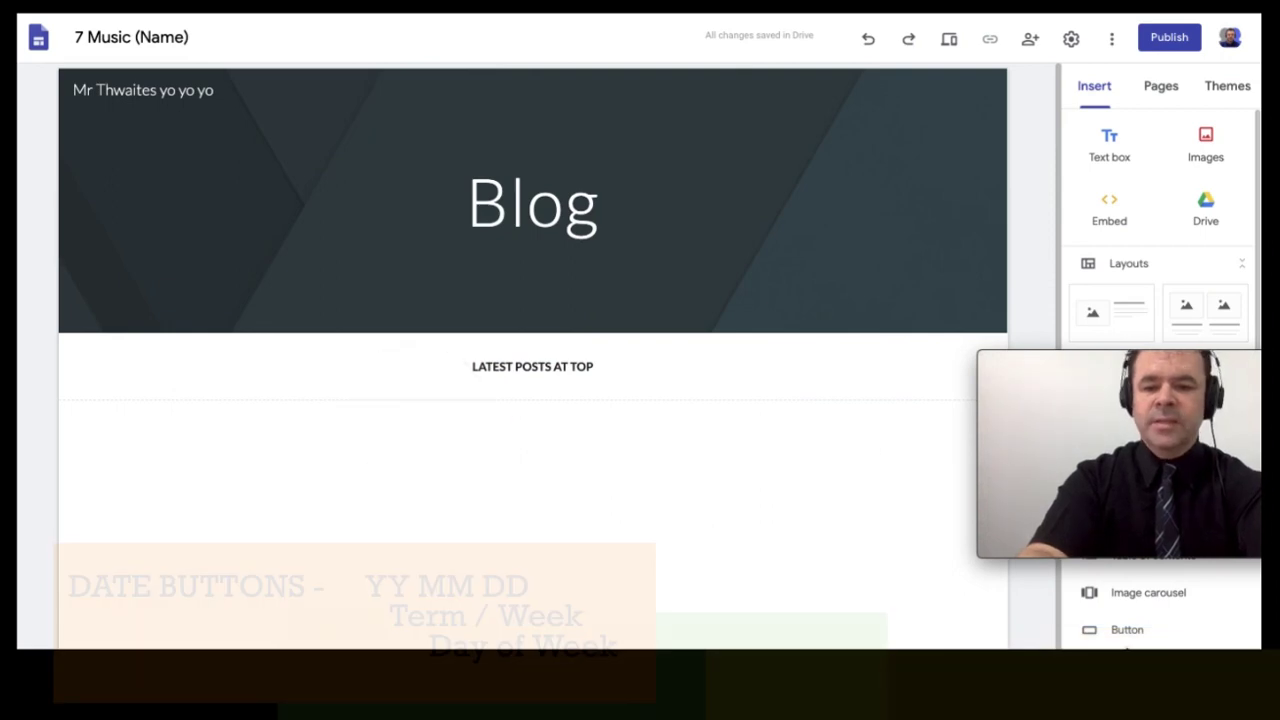
left_click(1123, 630)
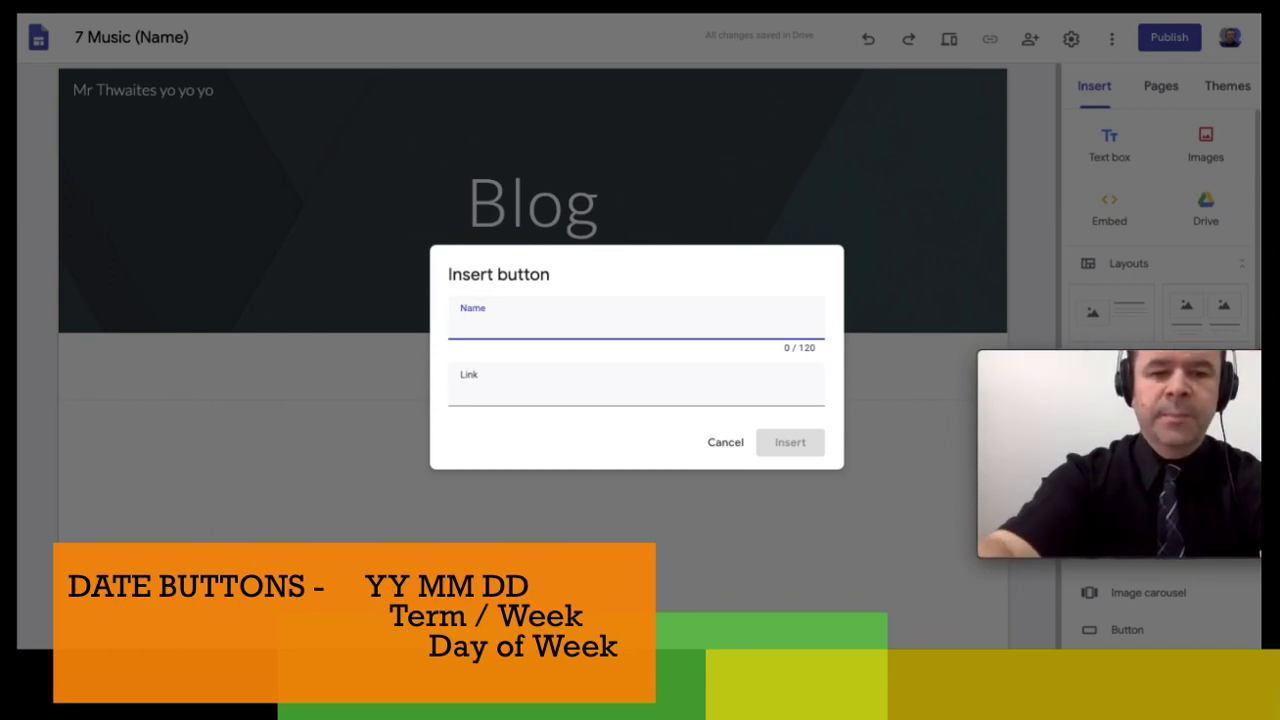
type("2020 -")
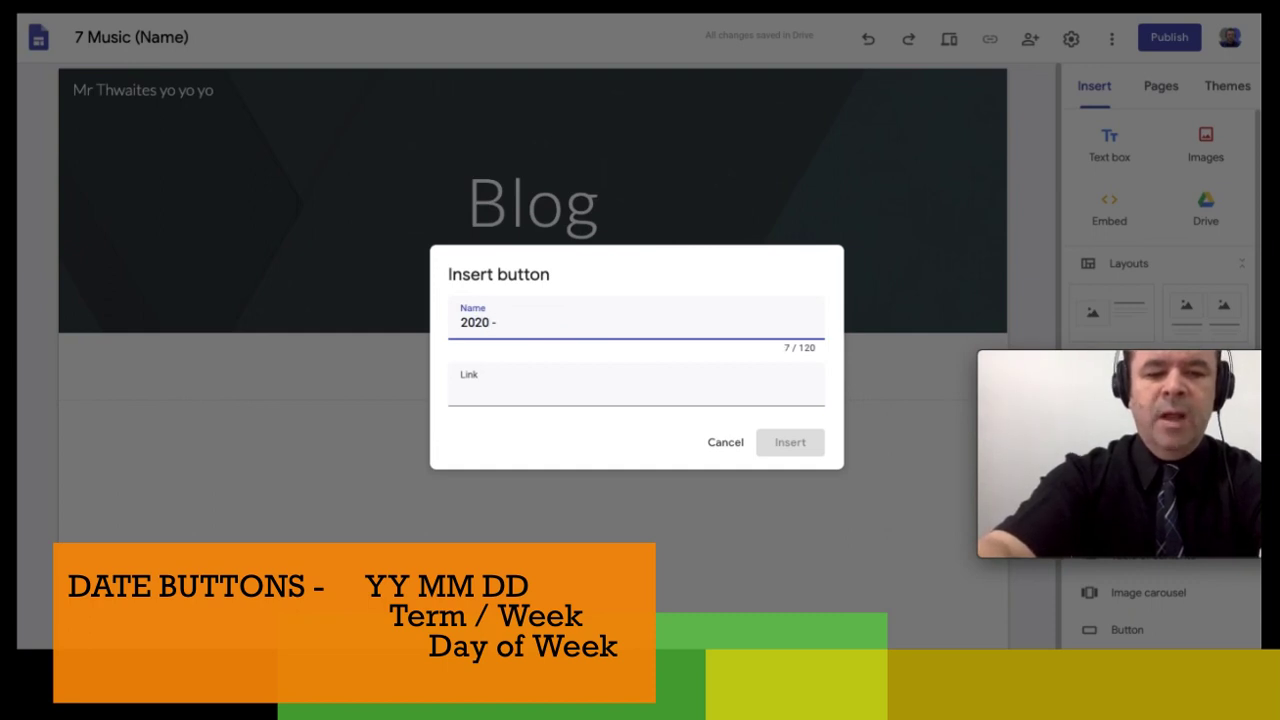
type(" 04 - 28")
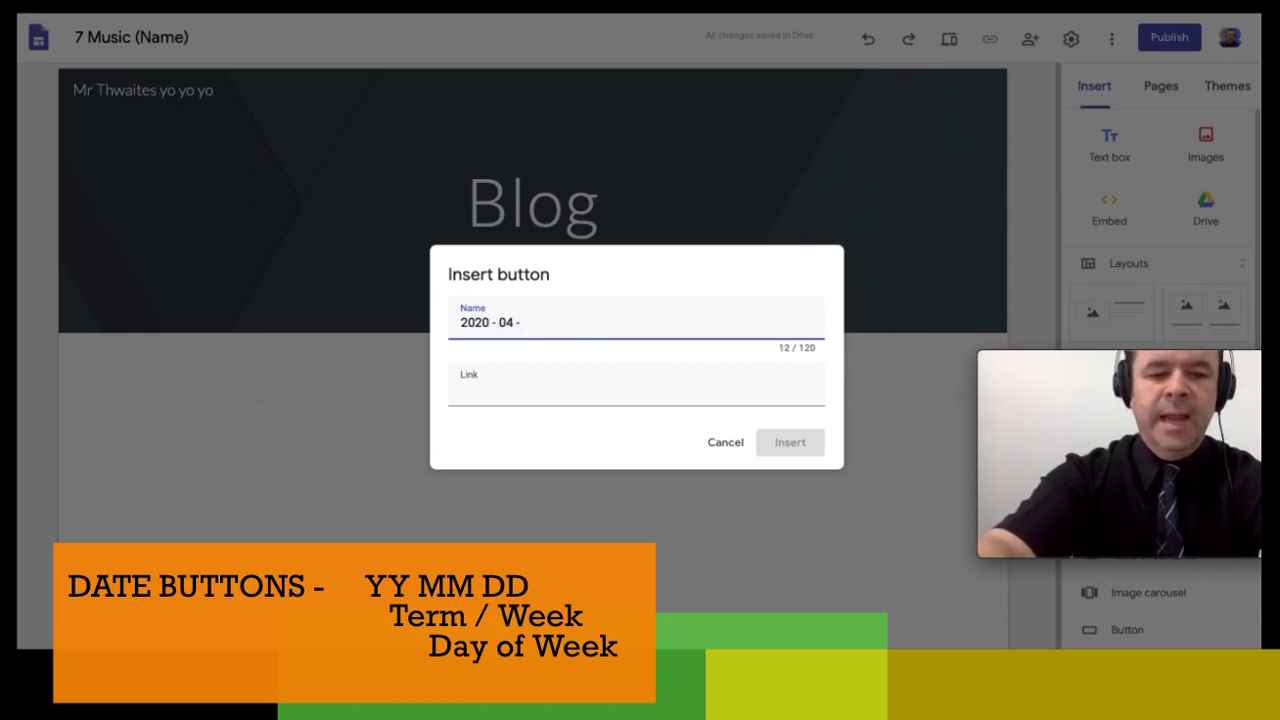
left_click(575, 384)
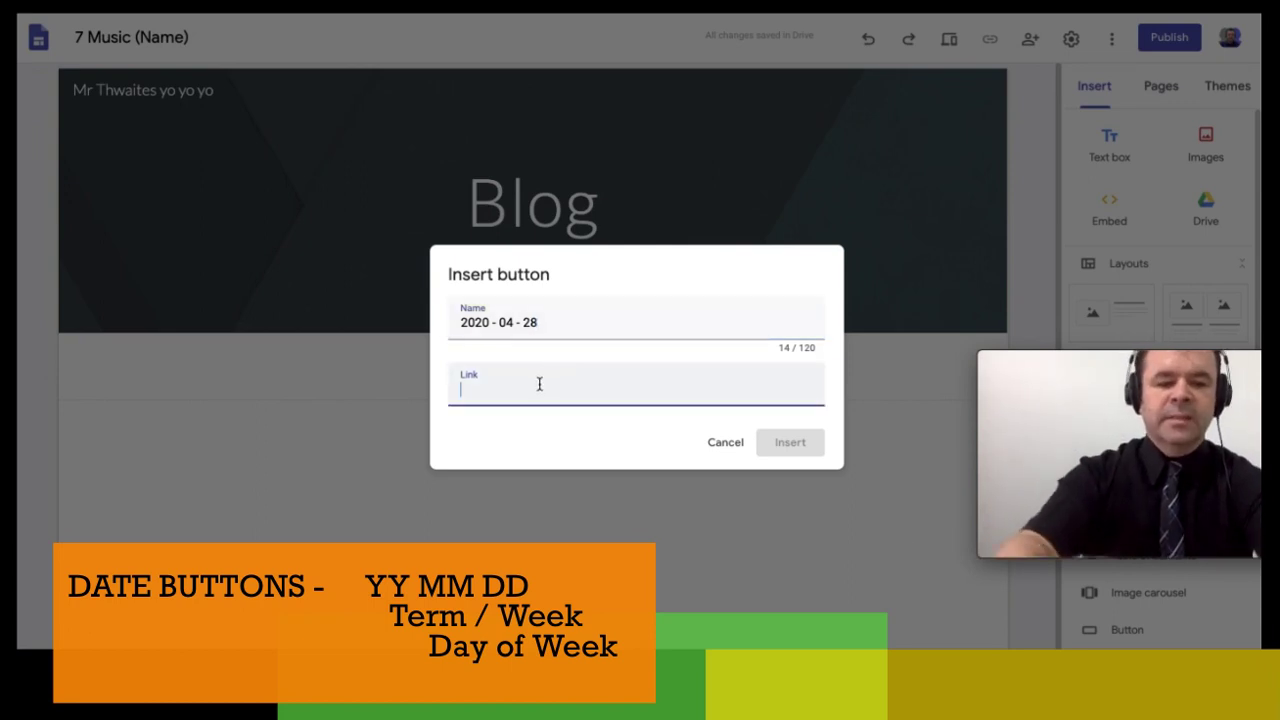
type("Ht")
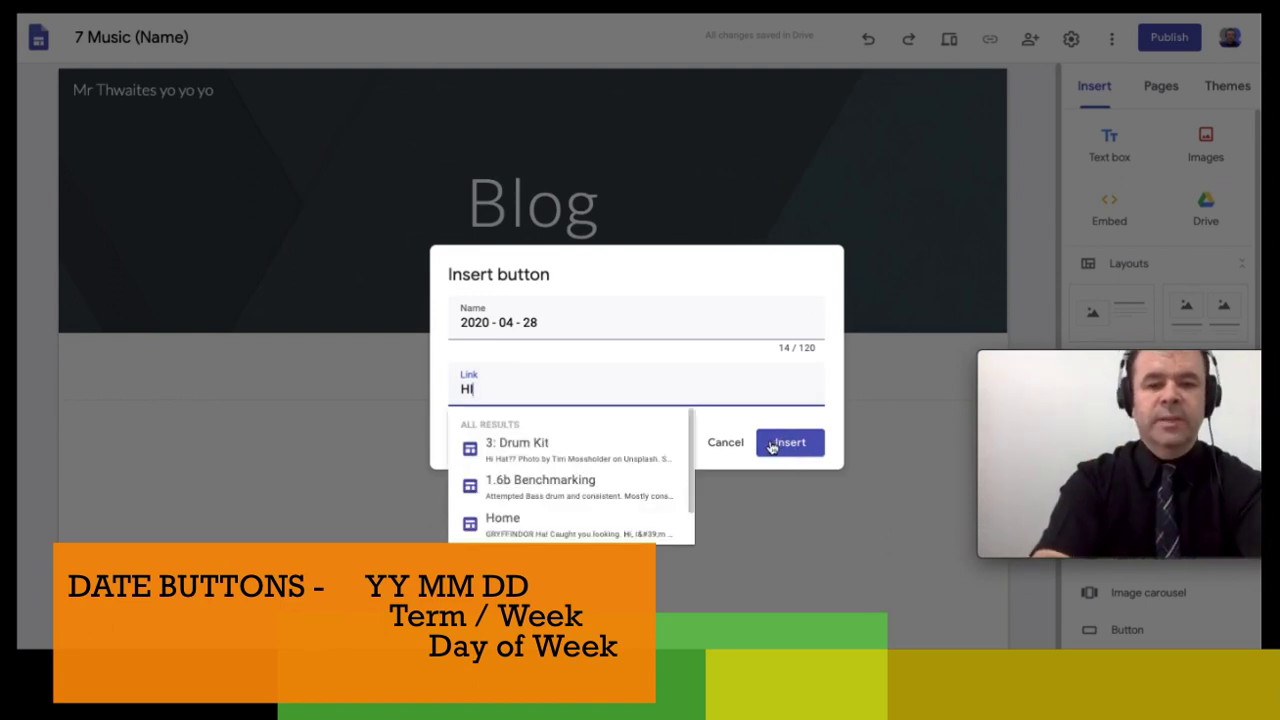
left_click(771, 446)
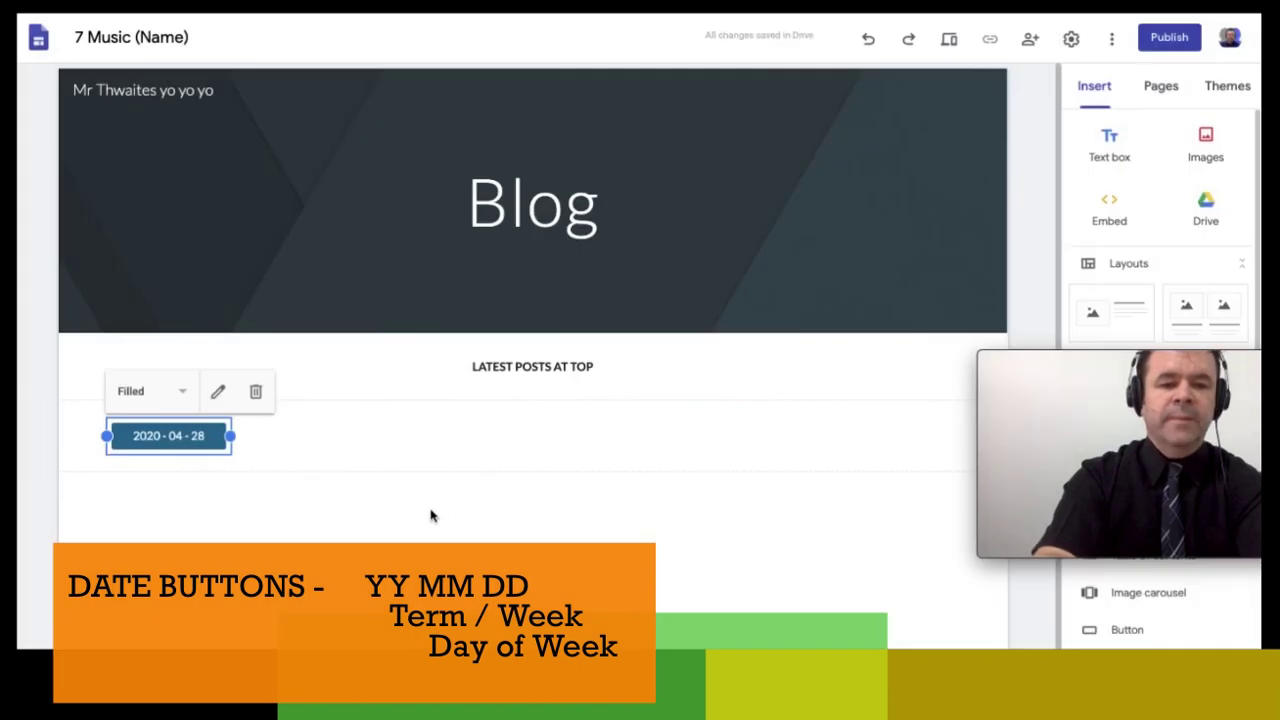
Step: Widen the date button to about one and a half times its width and change its style to Outlined
left_click_drag(230, 436, 296, 436)
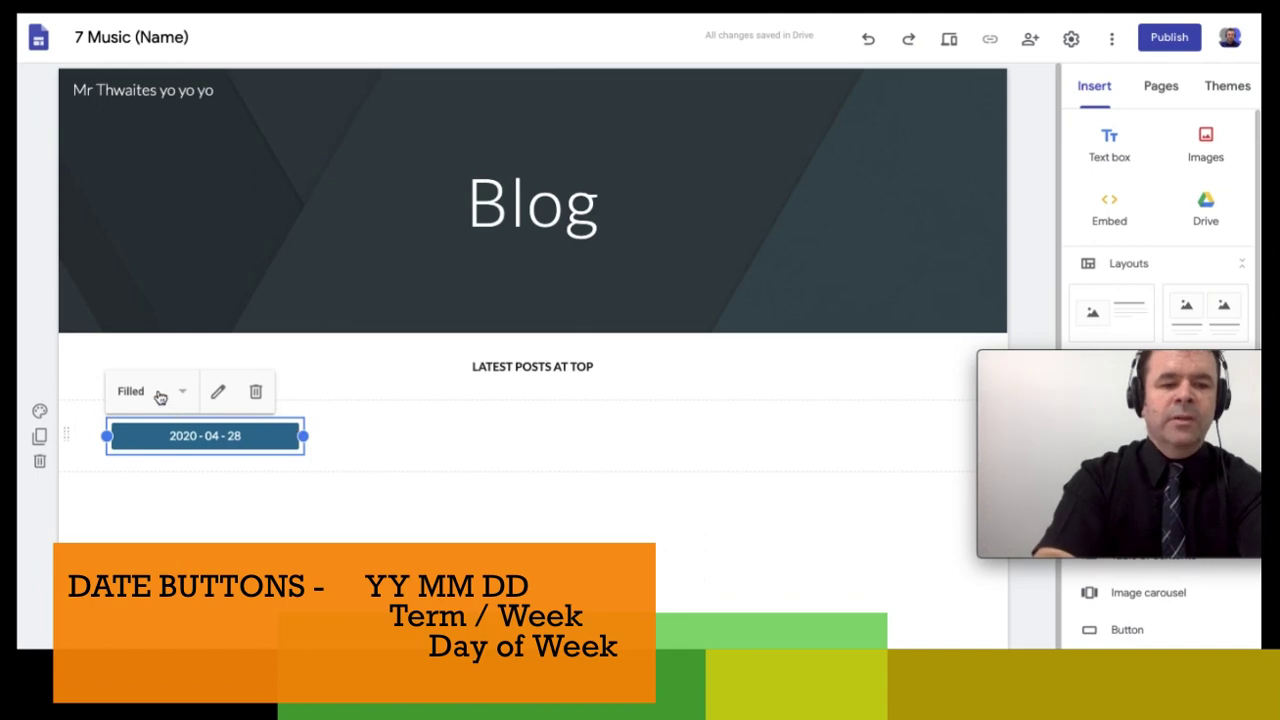
left_click(171, 424)
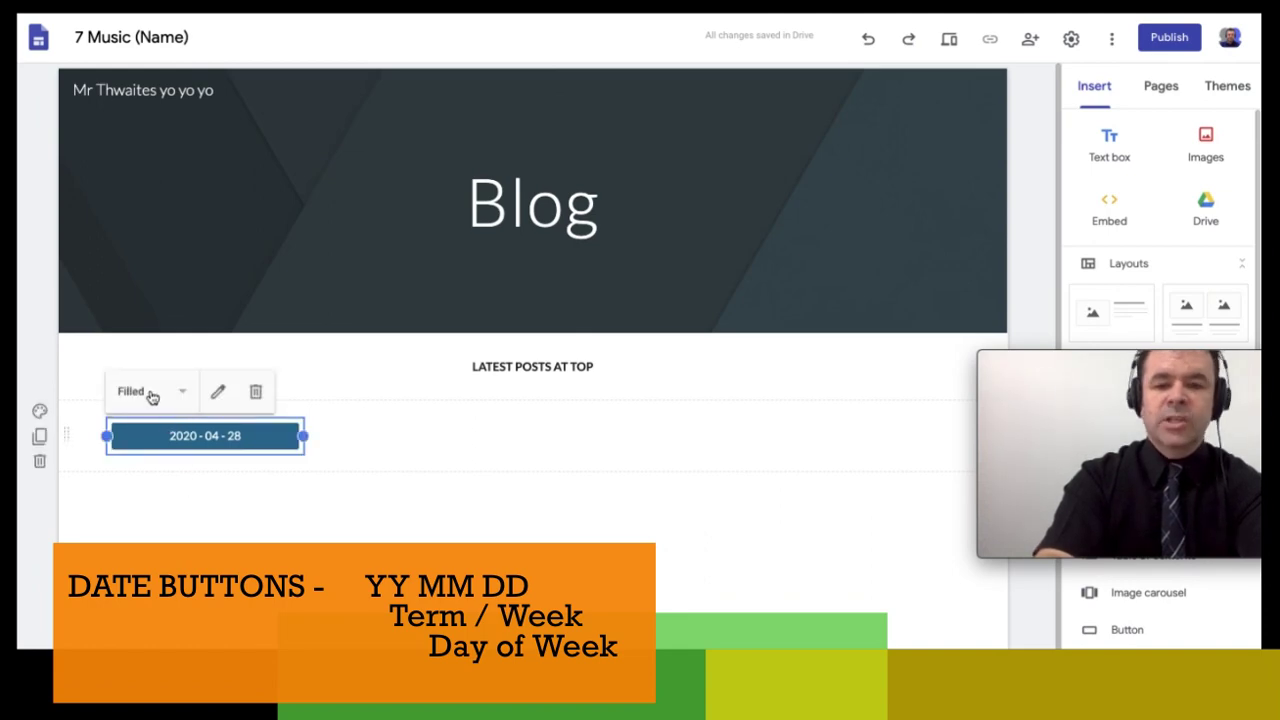
left_click(152, 397)
left_click(148, 422)
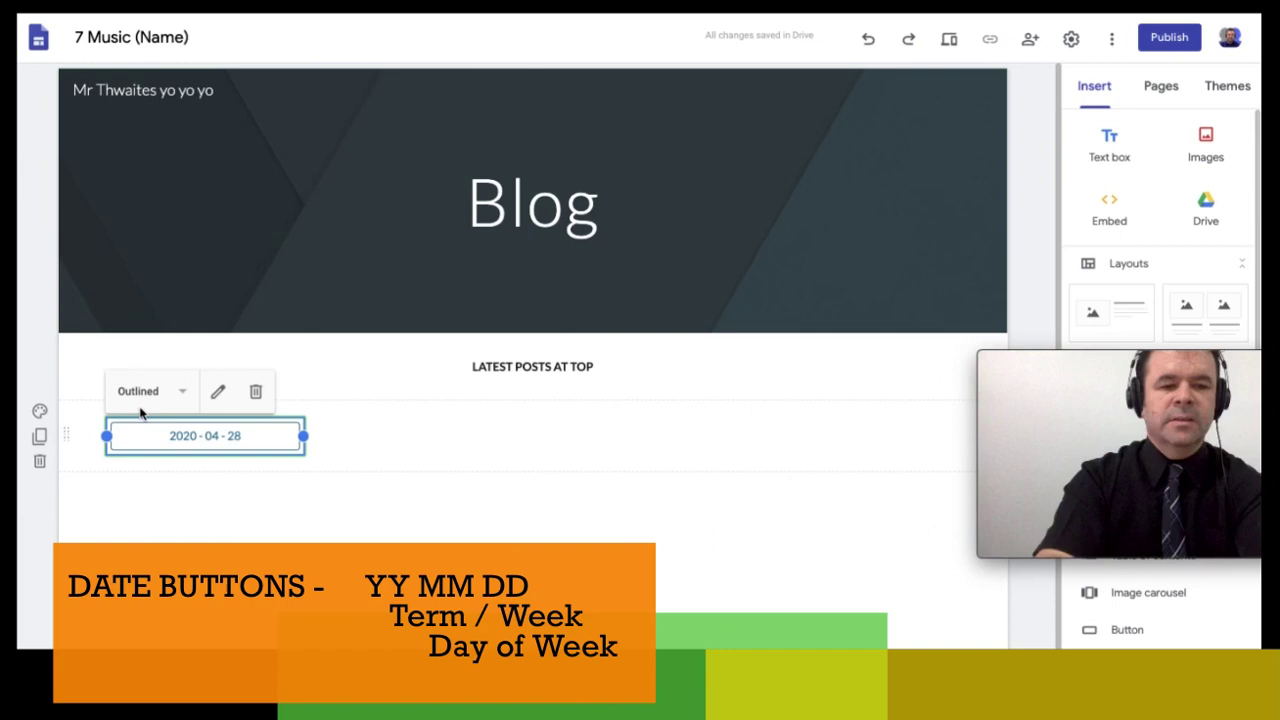
Step: Try the Text style on the date button and undo it
left_click(138, 390)
left_click(143, 449)
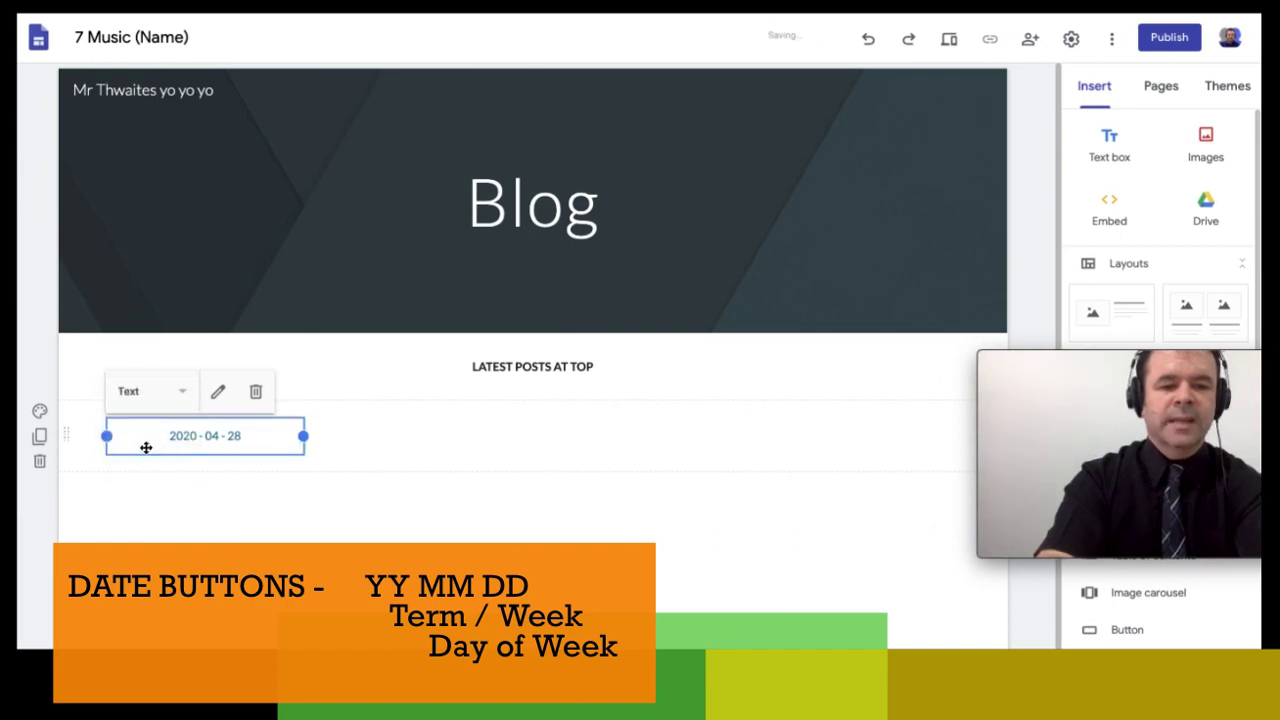
key("ctrl+z")
Step: Set the date button's style to Filled
left_click(165, 398)
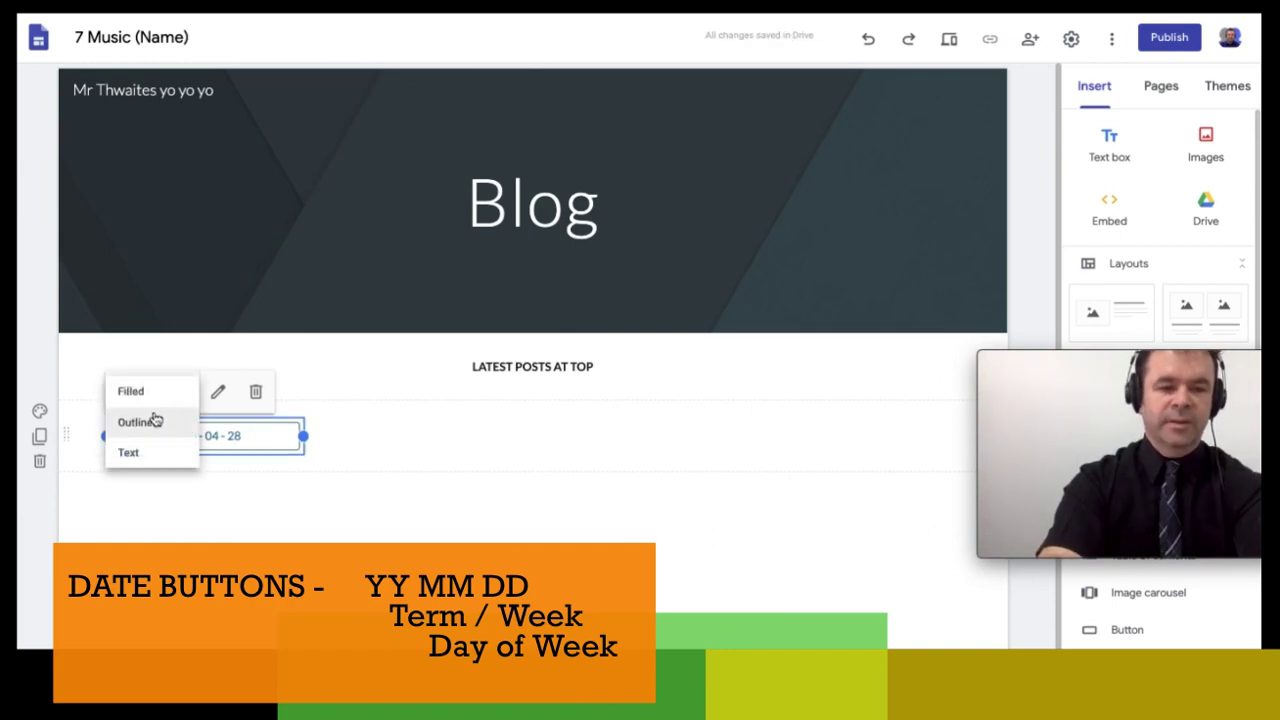
left_click(148, 393)
left_click(334, 517)
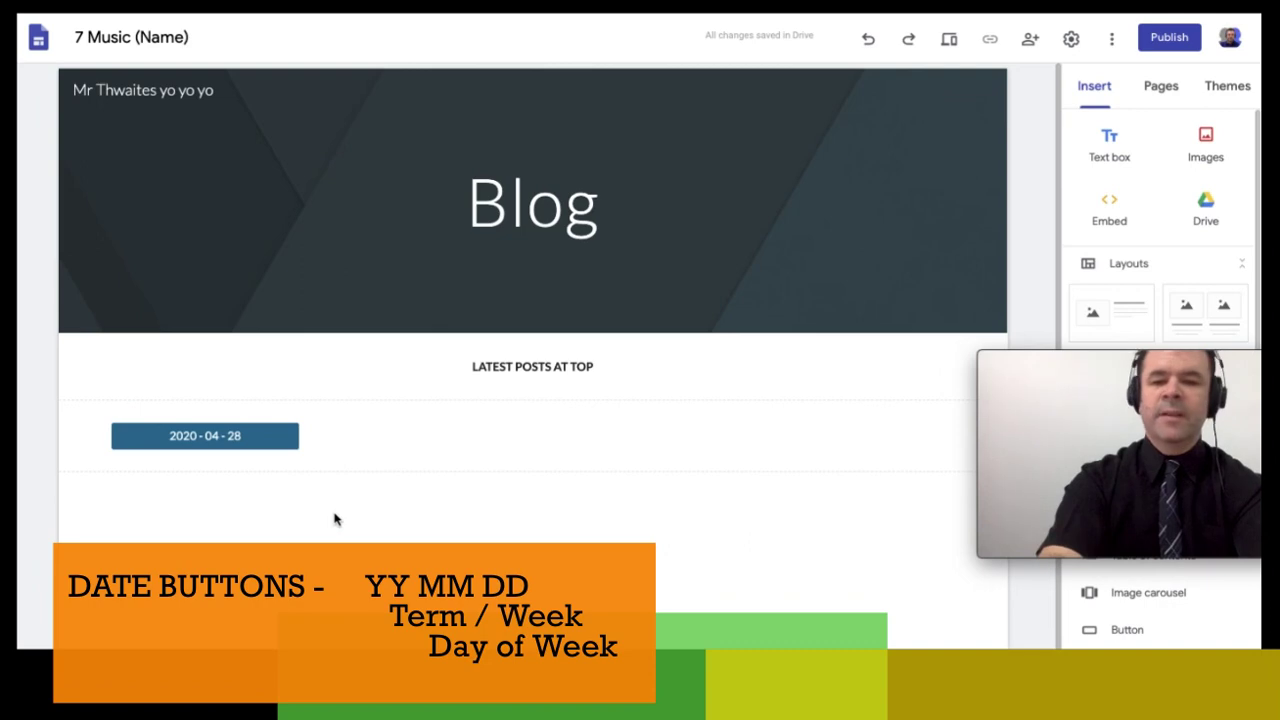
Step: Insert a text box directly beneath the date button containing "Term 2 Week 2" and "Tuesday" on separate lines
left_click(191, 463)
double_click(191, 463)
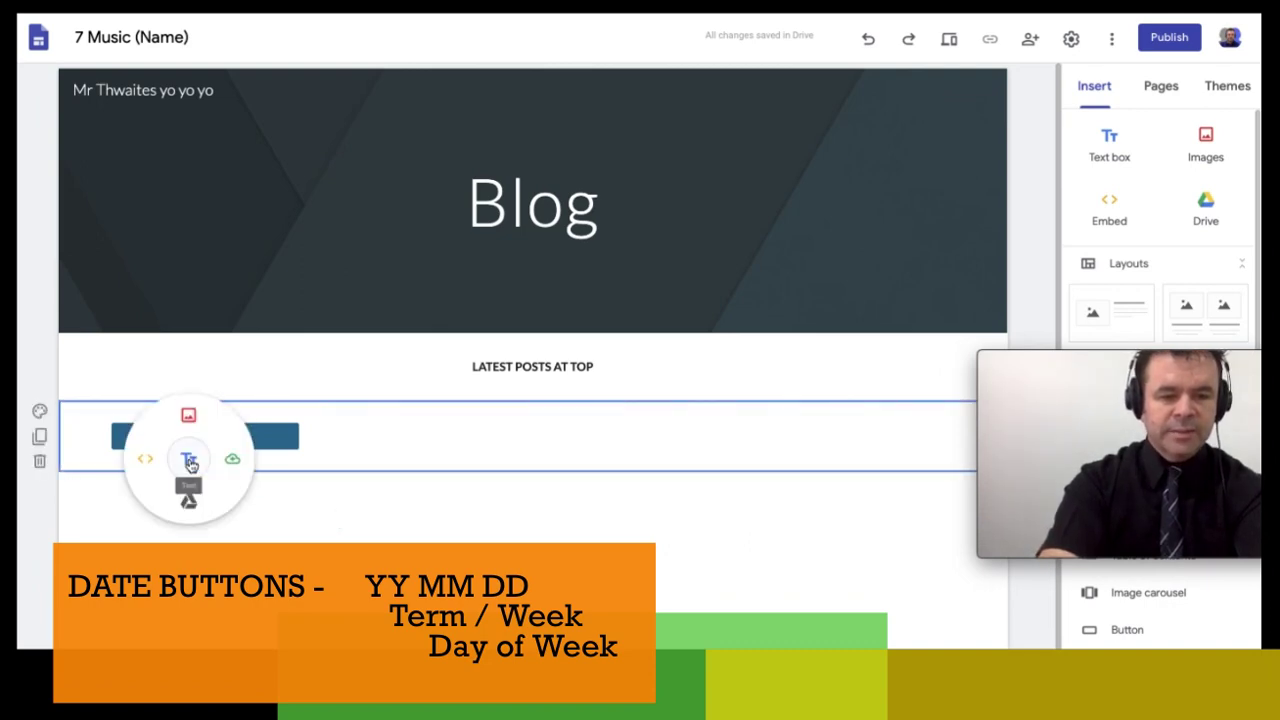
left_click(188, 459)
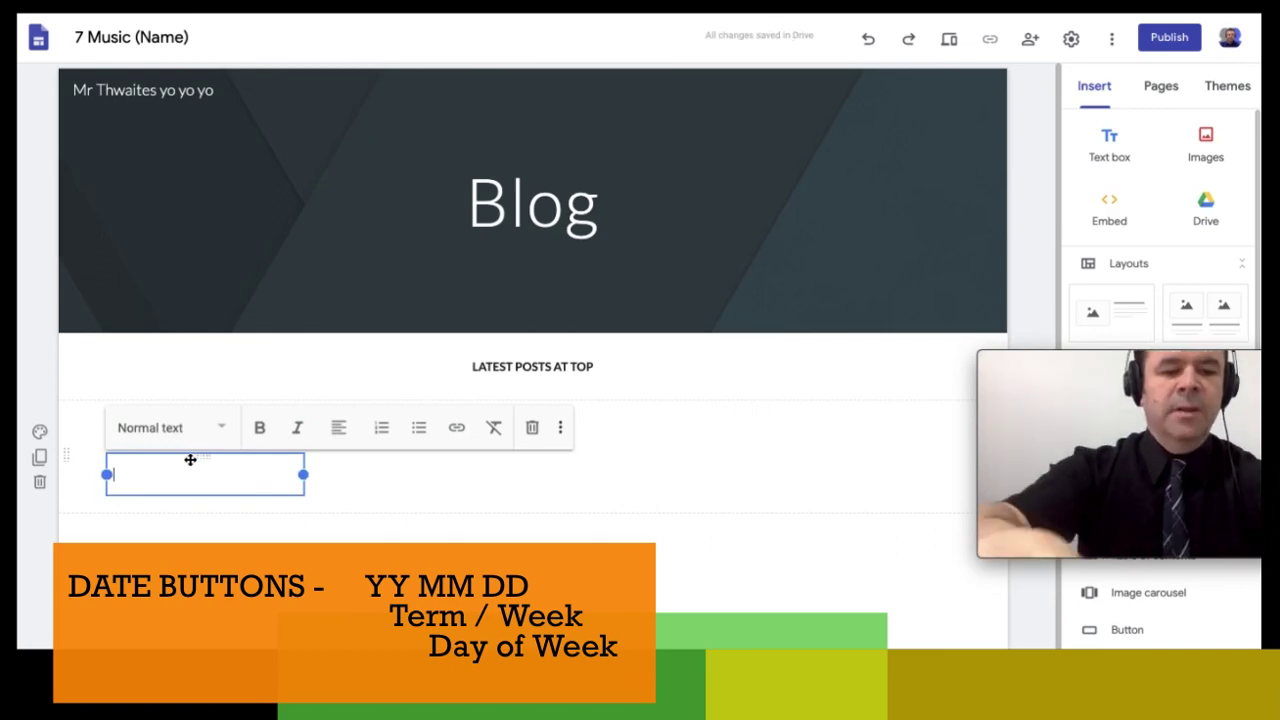
type("Ter")
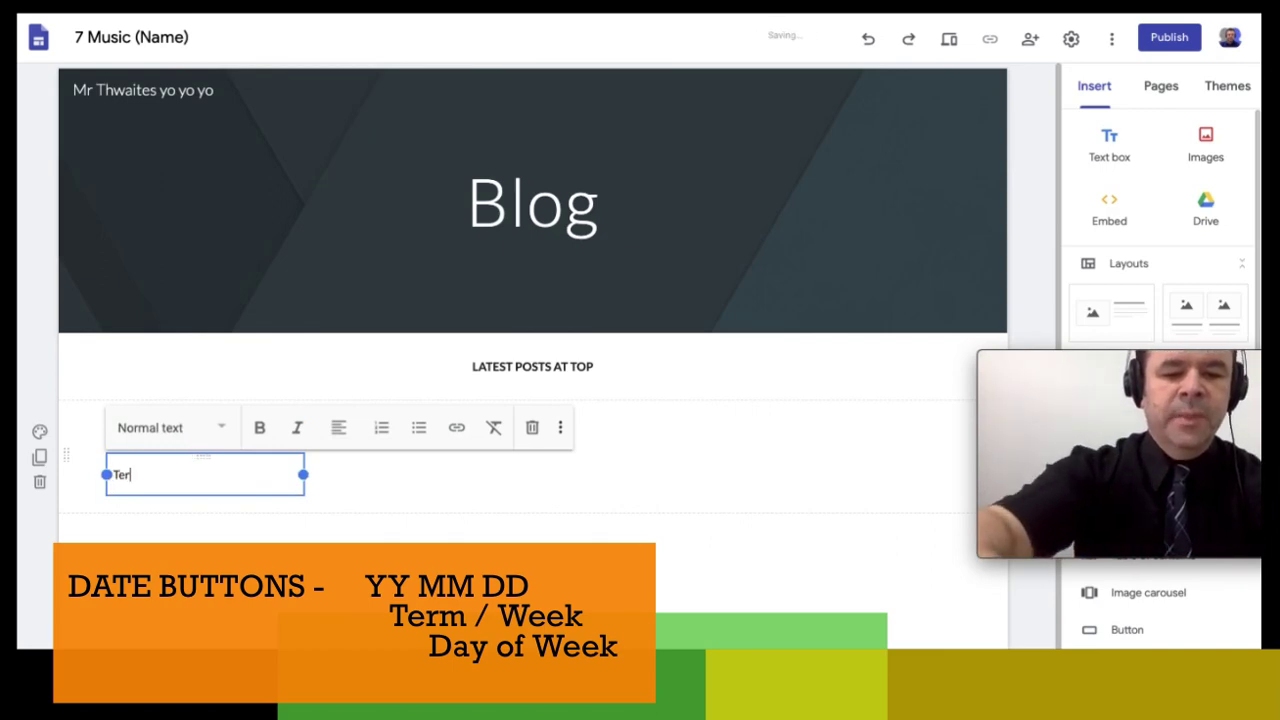
type("m 2 W")
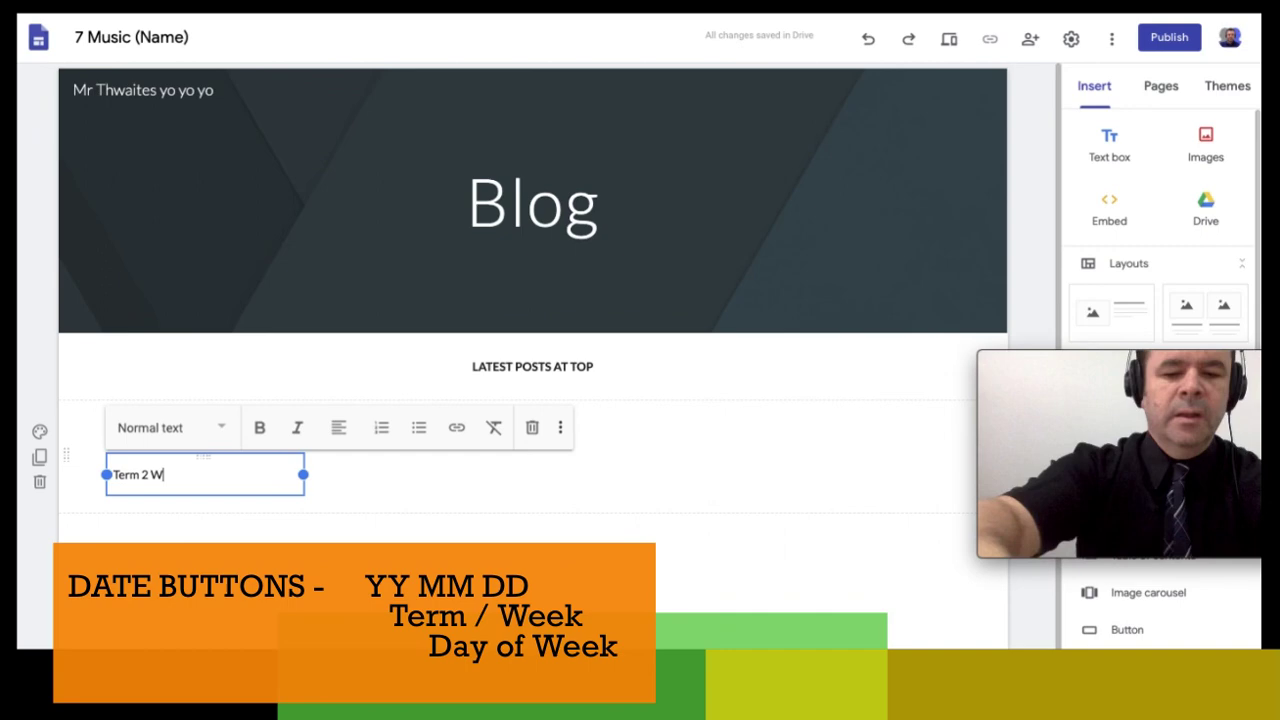
type("eek 2")
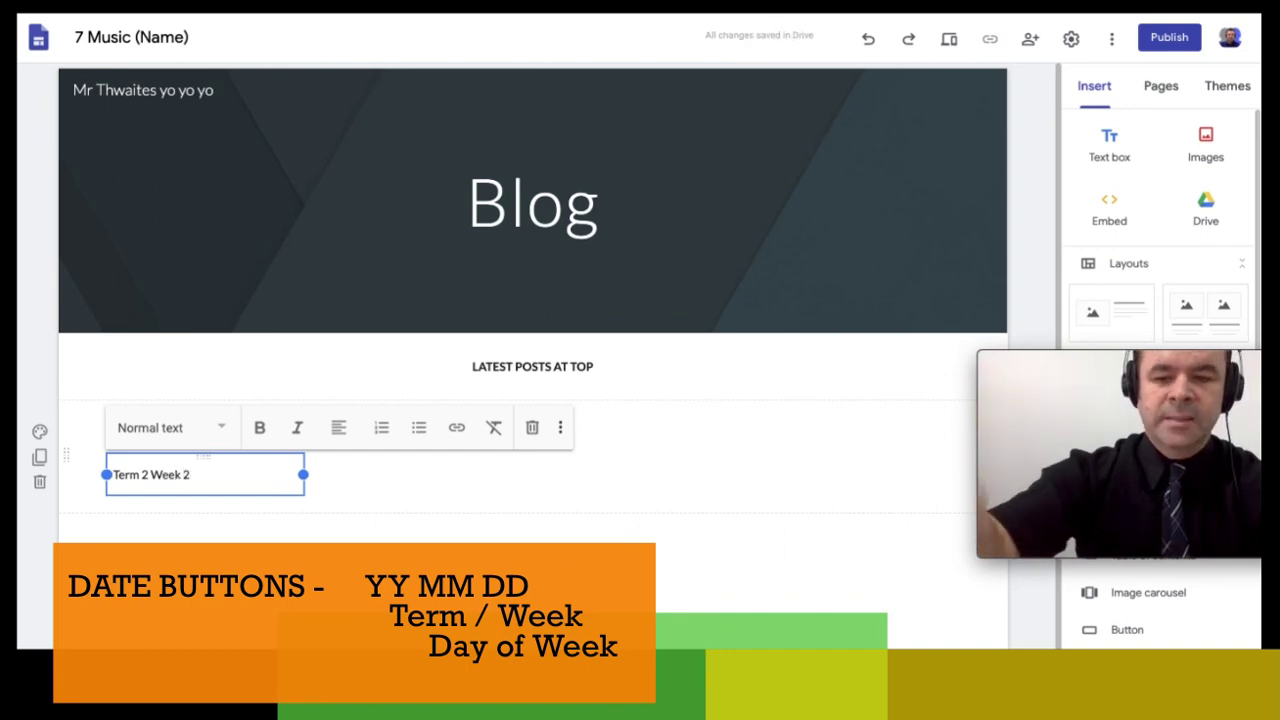
key("Return")
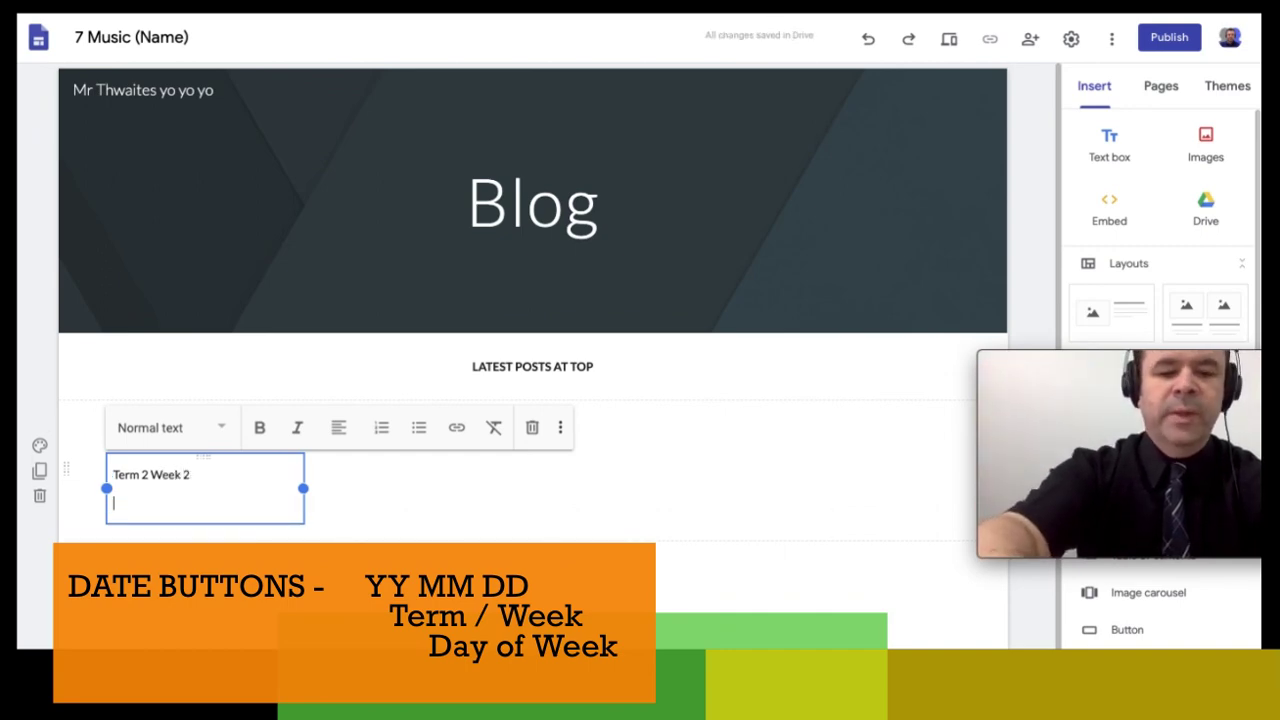
type("Tuesday")
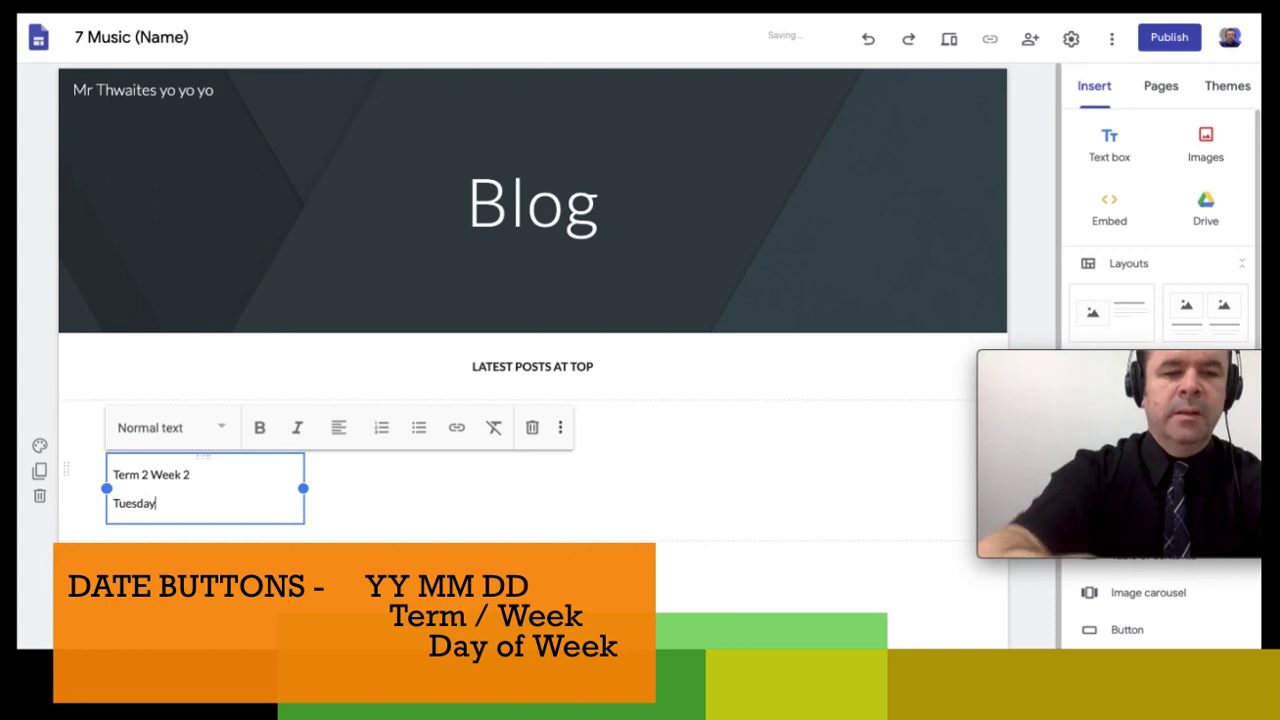
left_click(276, 536)
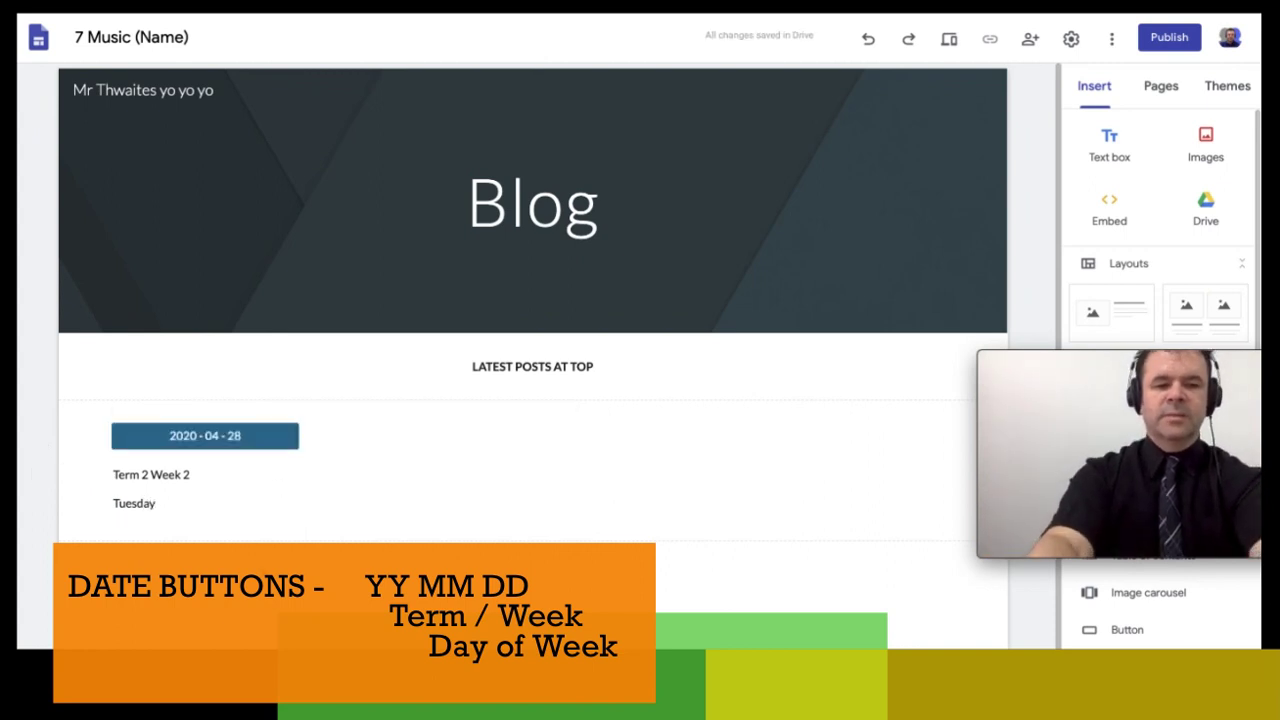
Step: Centre both lines of the term and weekday text beneath the date button
left_click(183, 491)
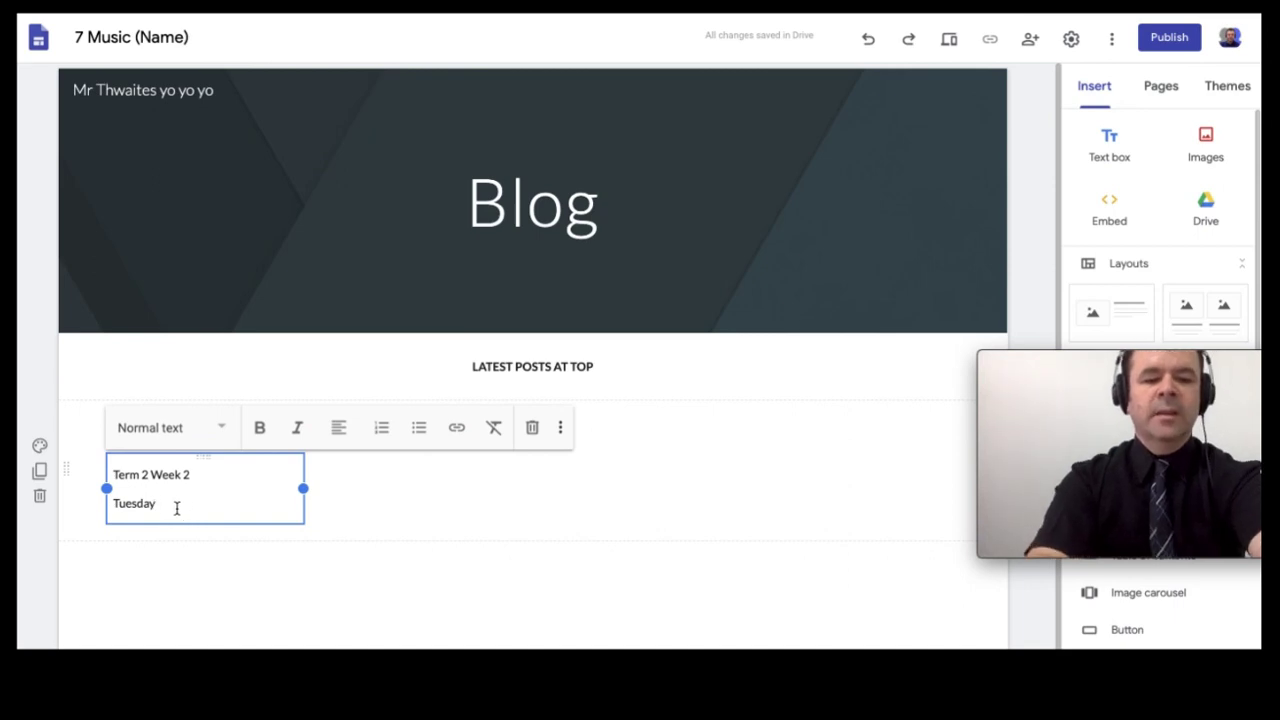
key("ctrl+a")
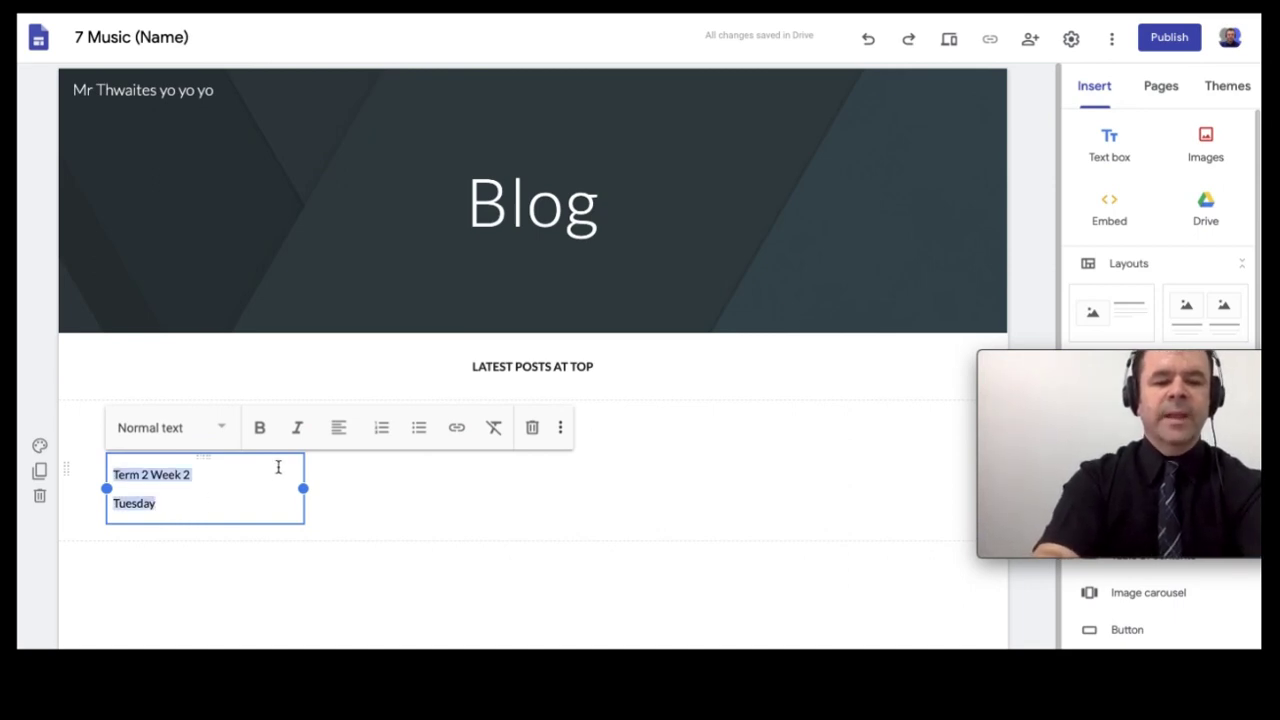
left_click(340, 427)
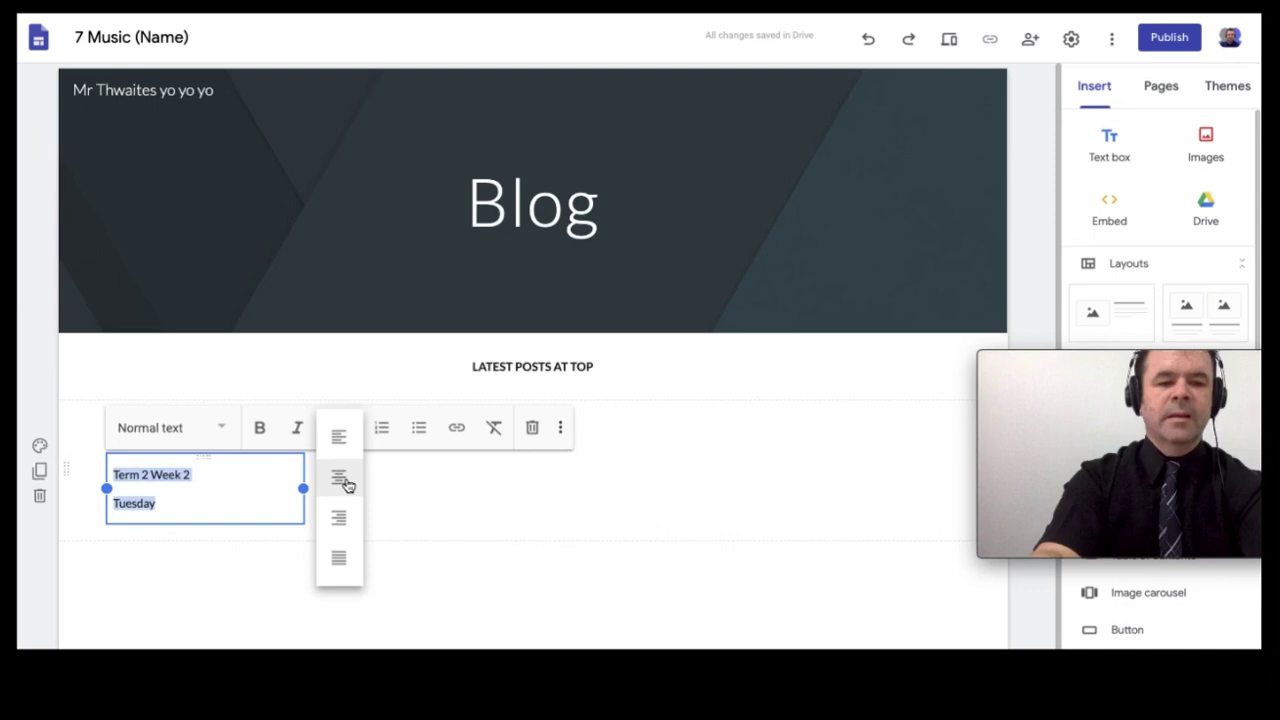
left_click(341, 479)
left_click(435, 514)
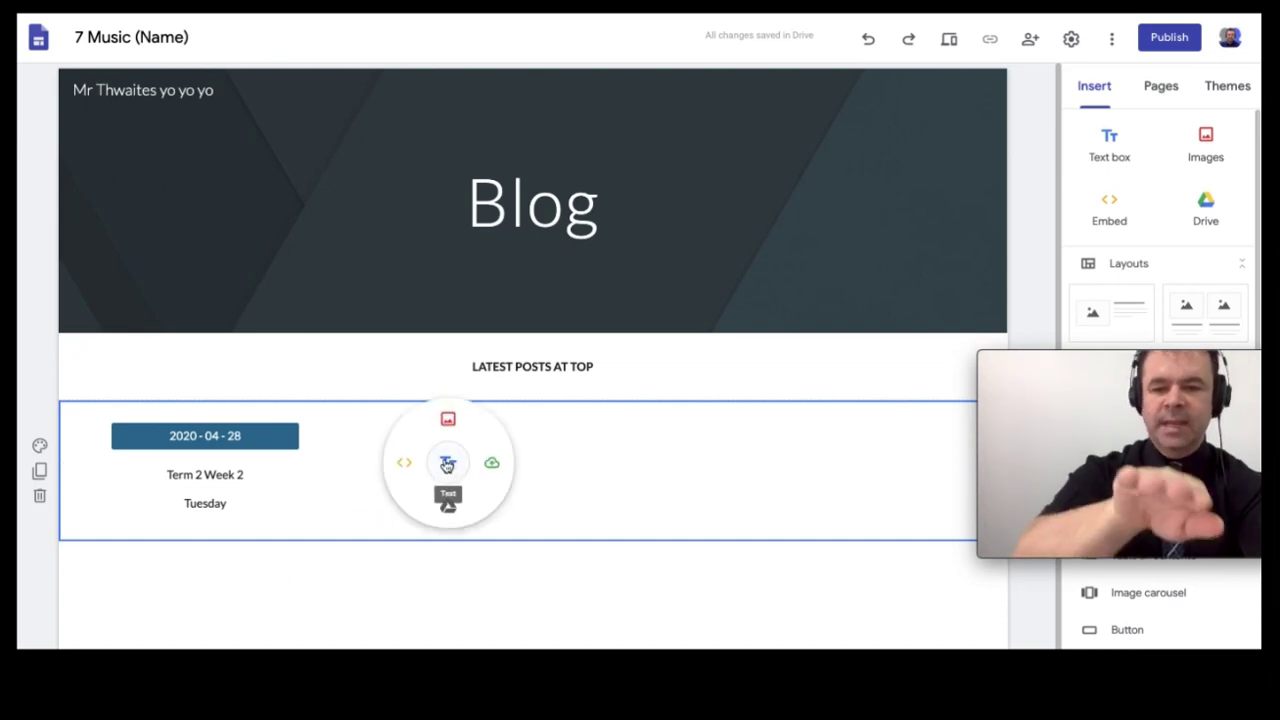
Step: Insert a text box beside the date button, filling the rest of the section, with placeholder text "yfdghjjhdvmsdkhjvbsdkjb"
left_click(447, 464)
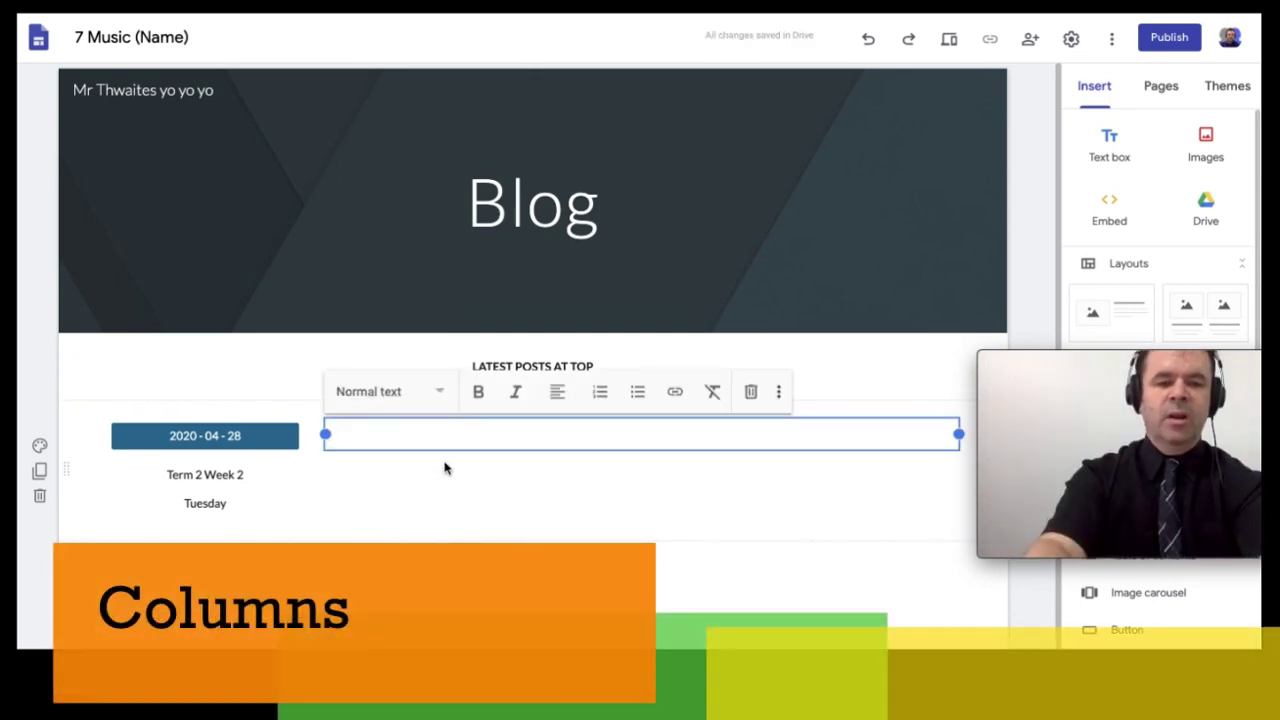
left_click(458, 489)
left_click(411, 434)
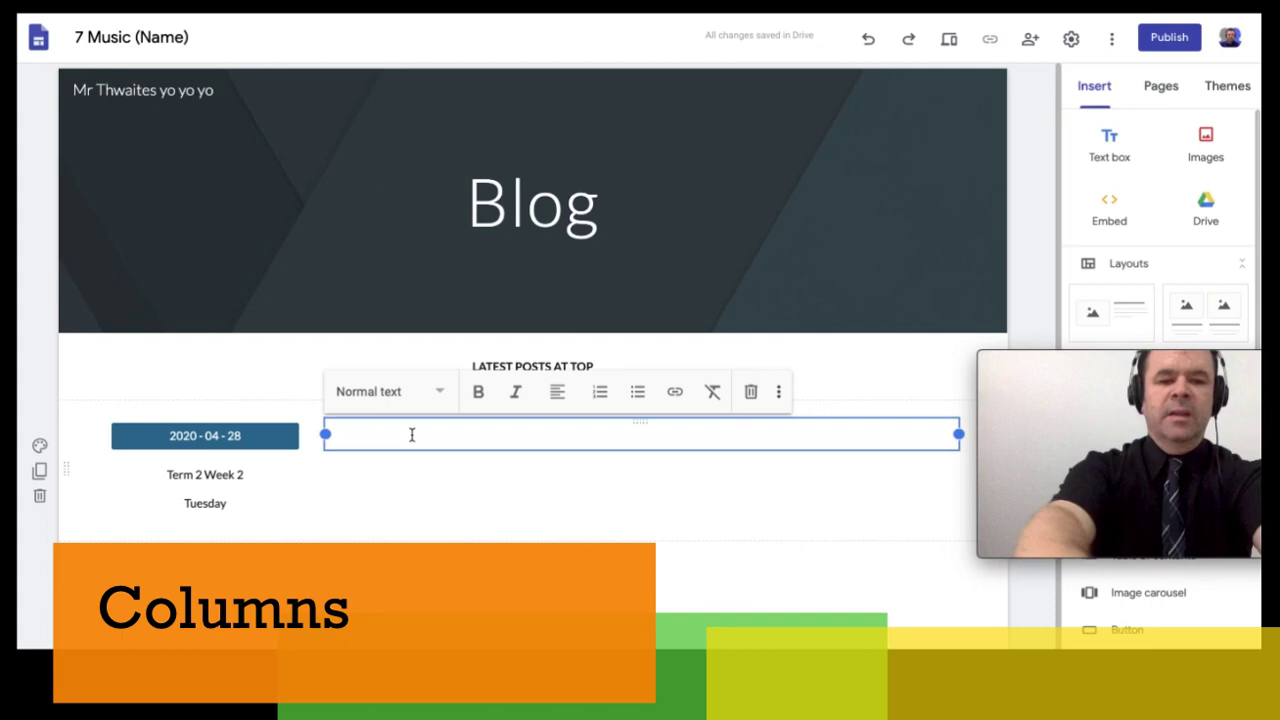
type("yfdghjjhdvmsdkhjvbsdkjb")
left_click(443, 489)
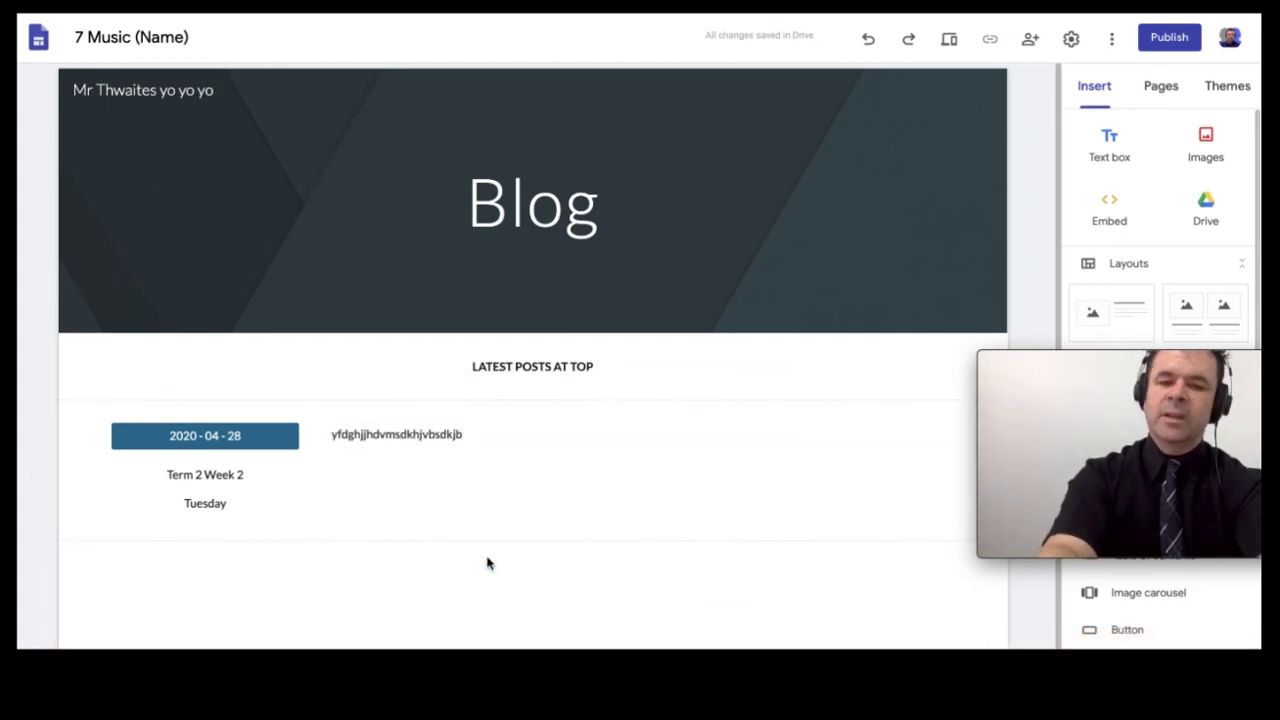
Step: Try narrowing the placeholder text box and moving the "Term 2 Week 2" / "Tuesday" text box beneath it
left_click(222, 485)
left_click(416, 503)
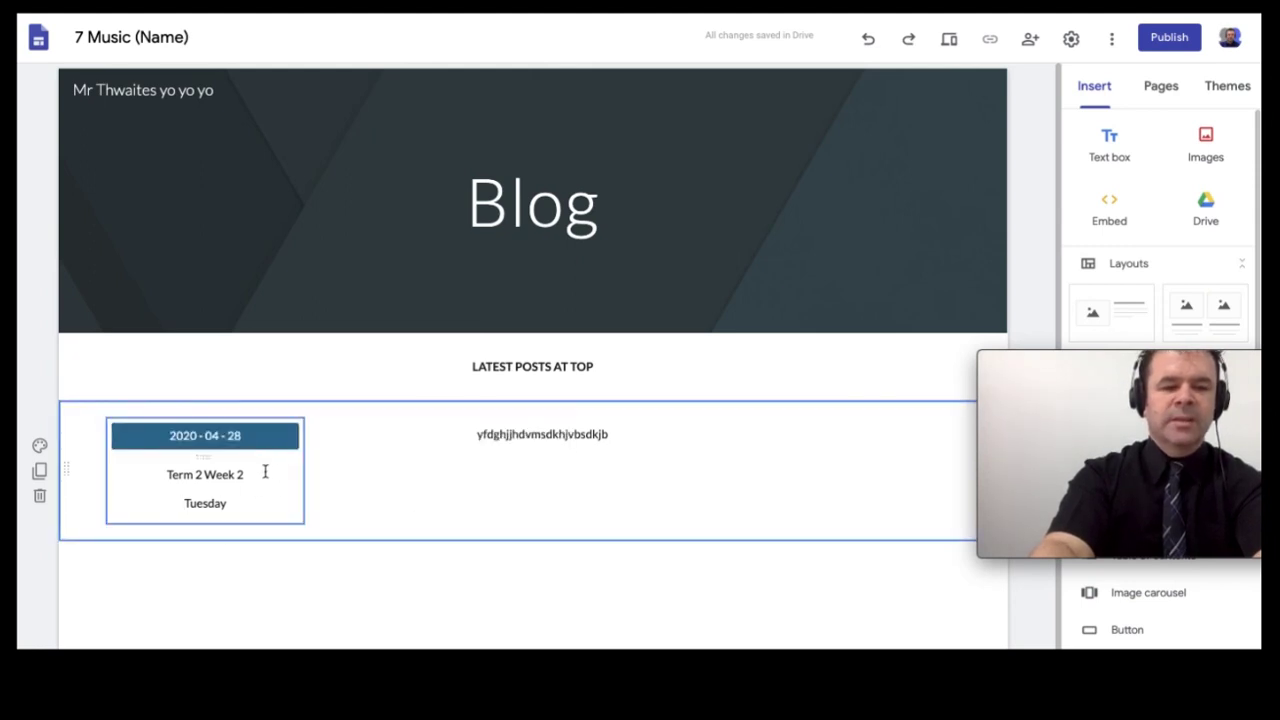
left_click(243, 440)
left_click(231, 475)
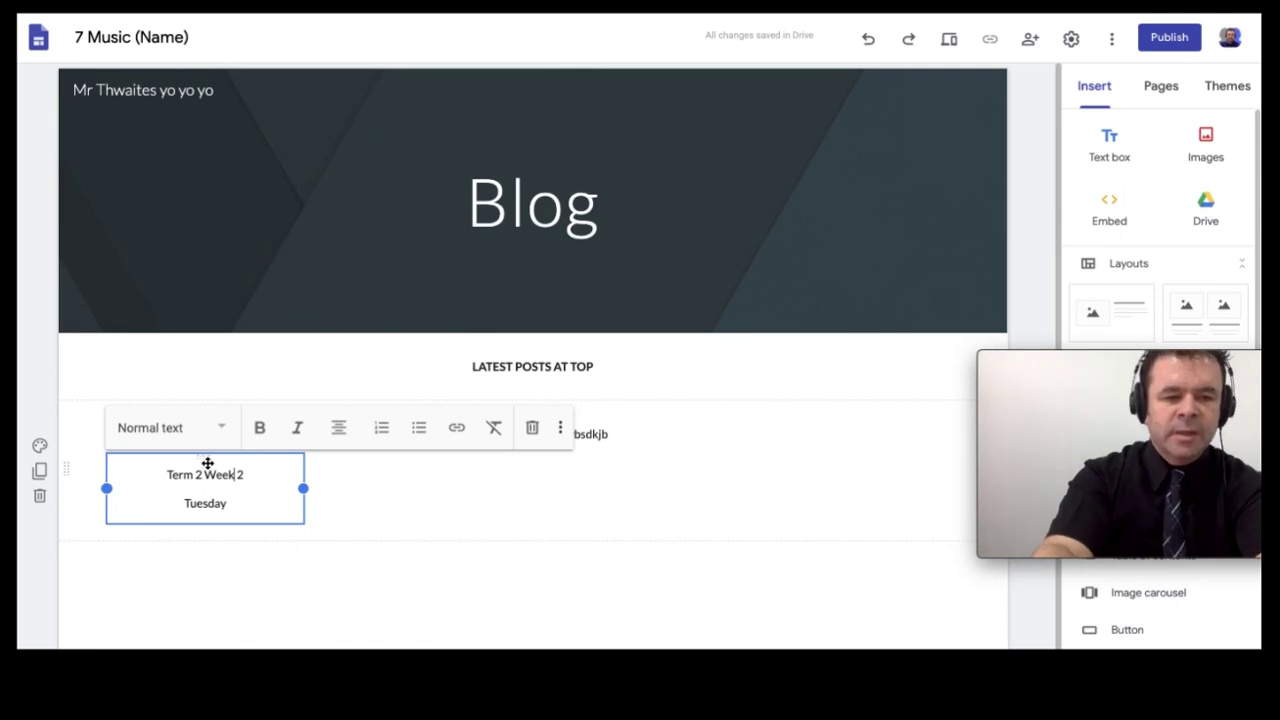
left_click_drag(207, 462, 520, 468)
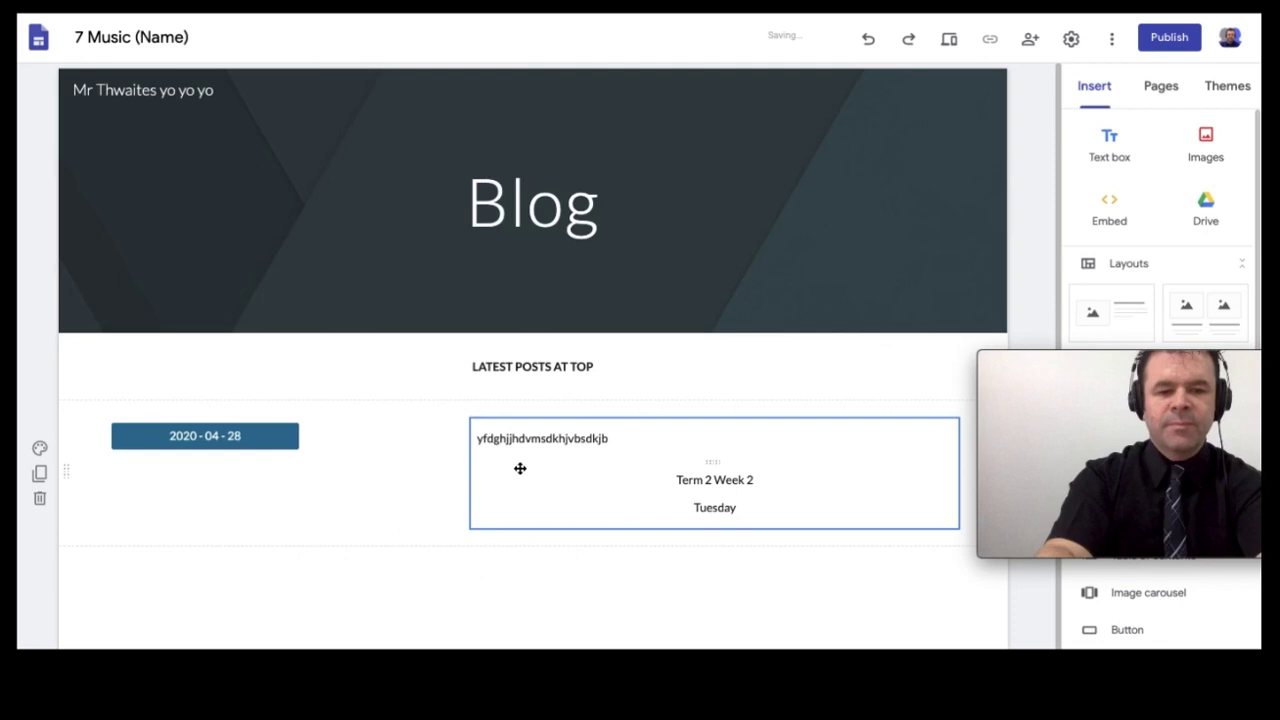
Step: Try widening the date button, then undo that change and the preceding layout changes in the post section
left_click(243, 431)
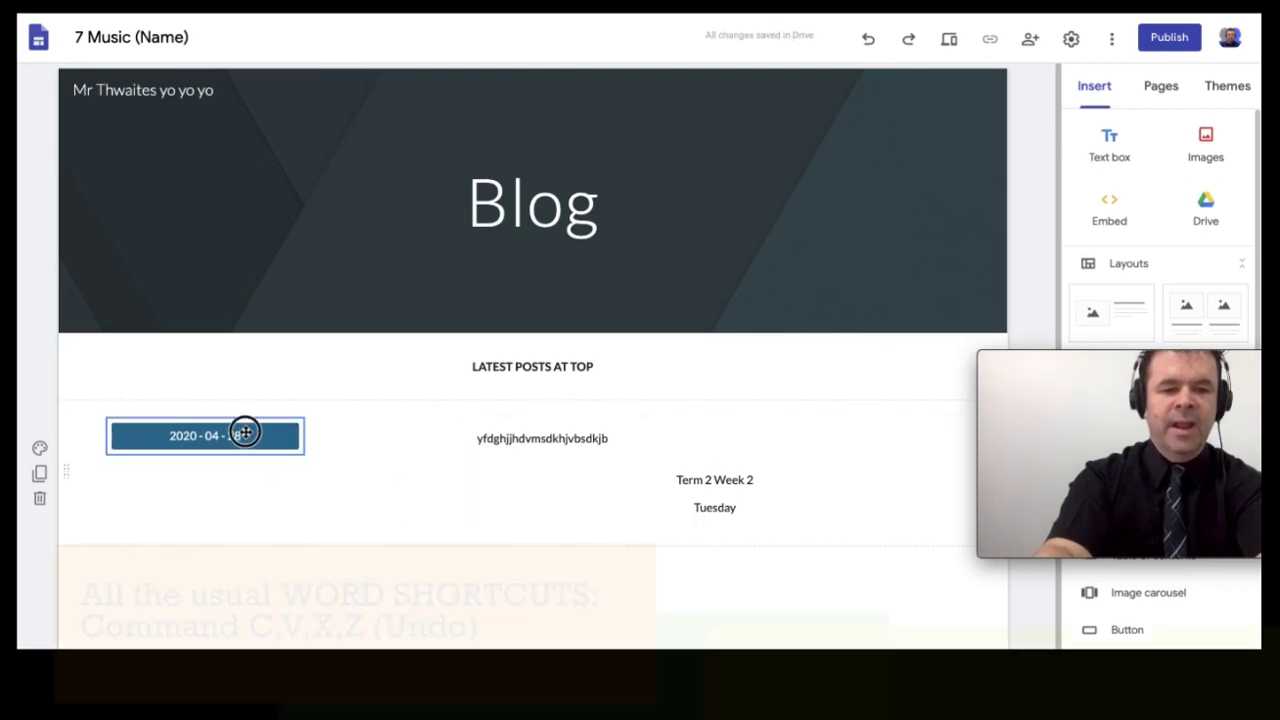
left_click_drag(243, 433, 403, 434)
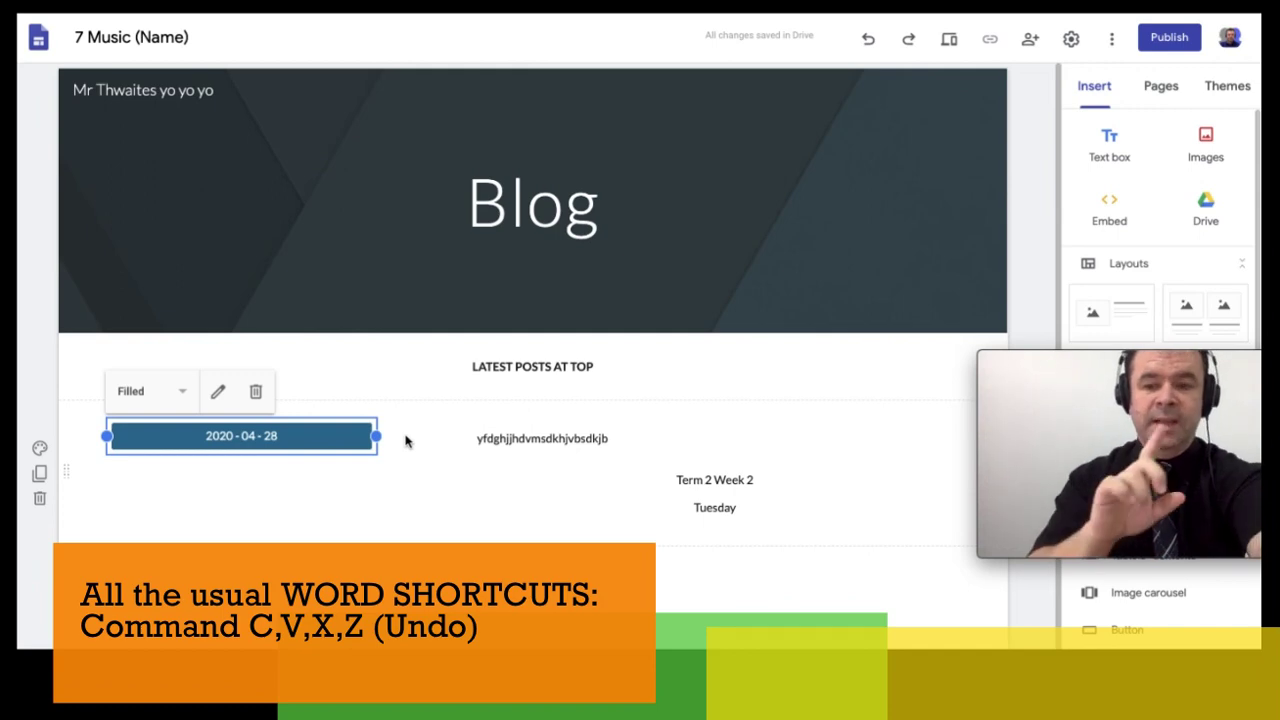
key("super+z")
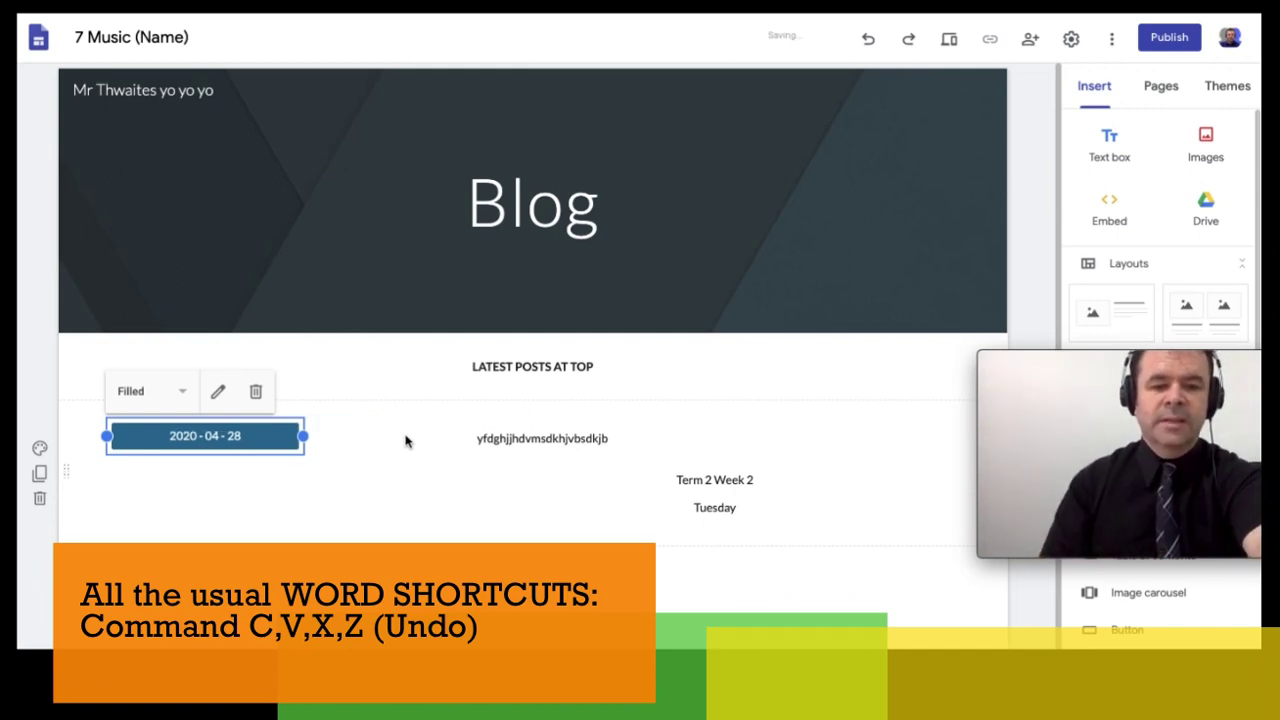
key("super+z")
key("super+z")
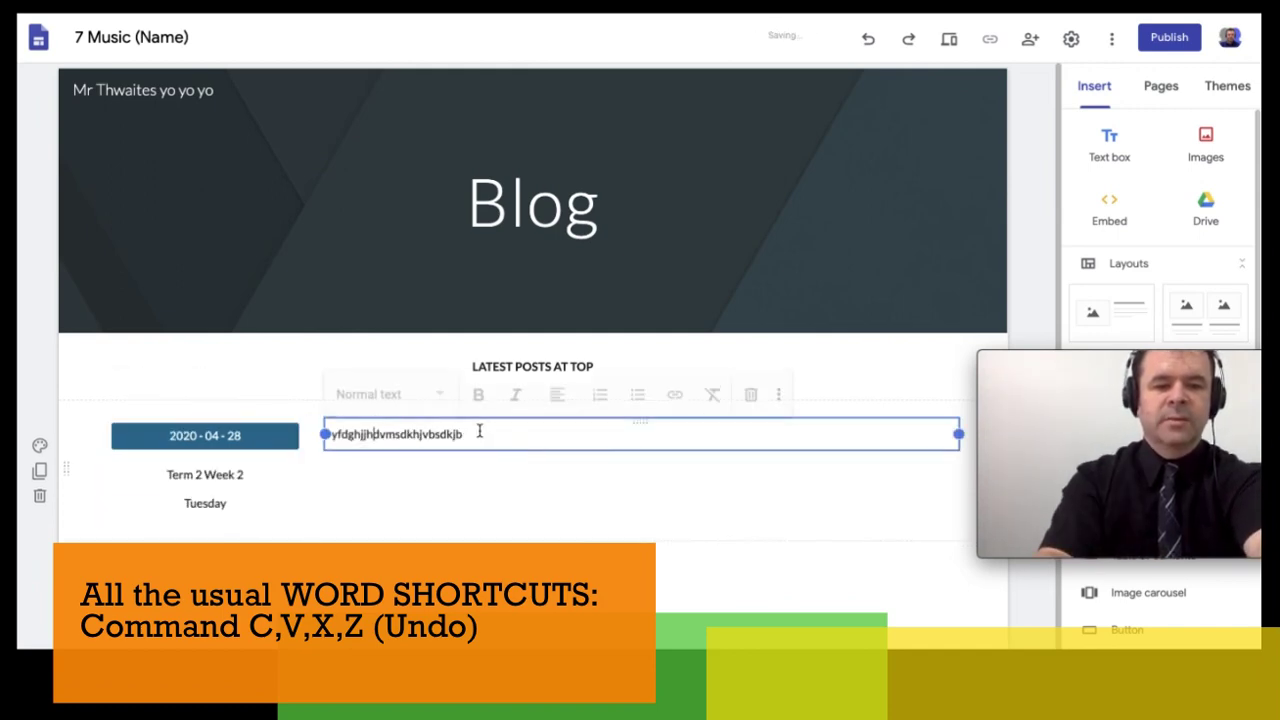
left_click(502, 486)
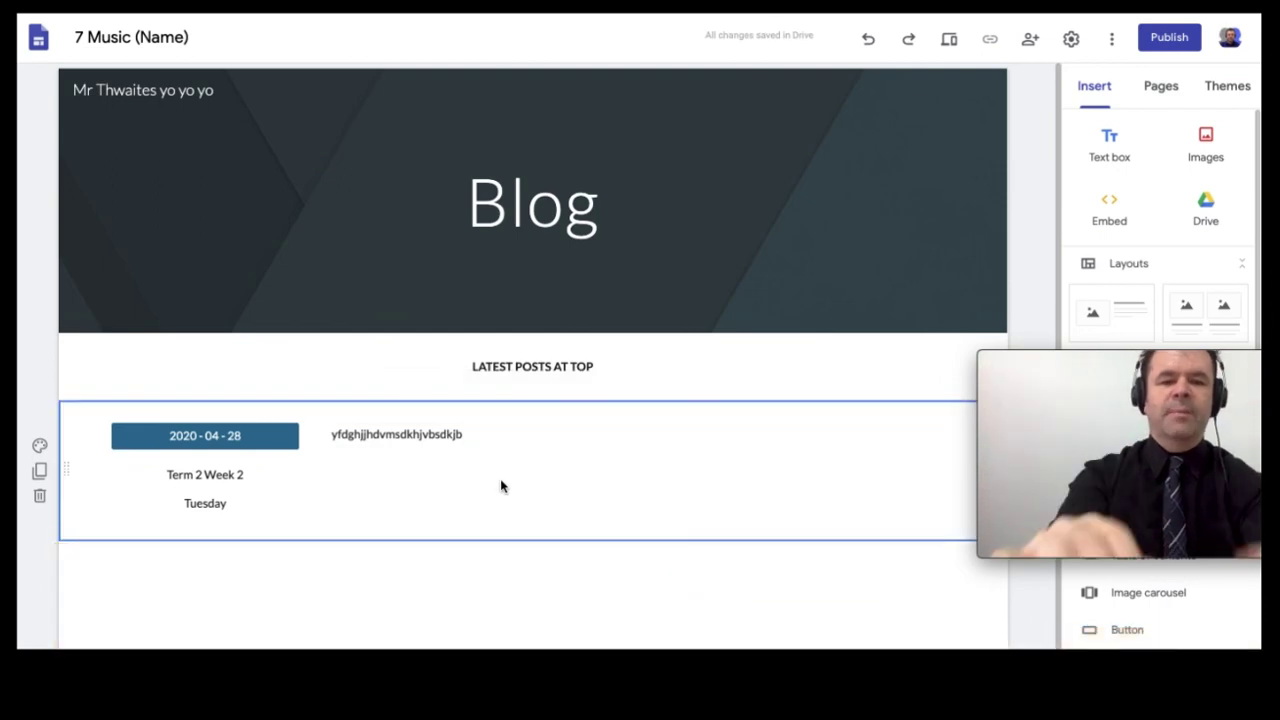
Step: Replace the placeholder text beside the date button with "hello my first post"
left_click(396, 434)
double_click(396, 434)
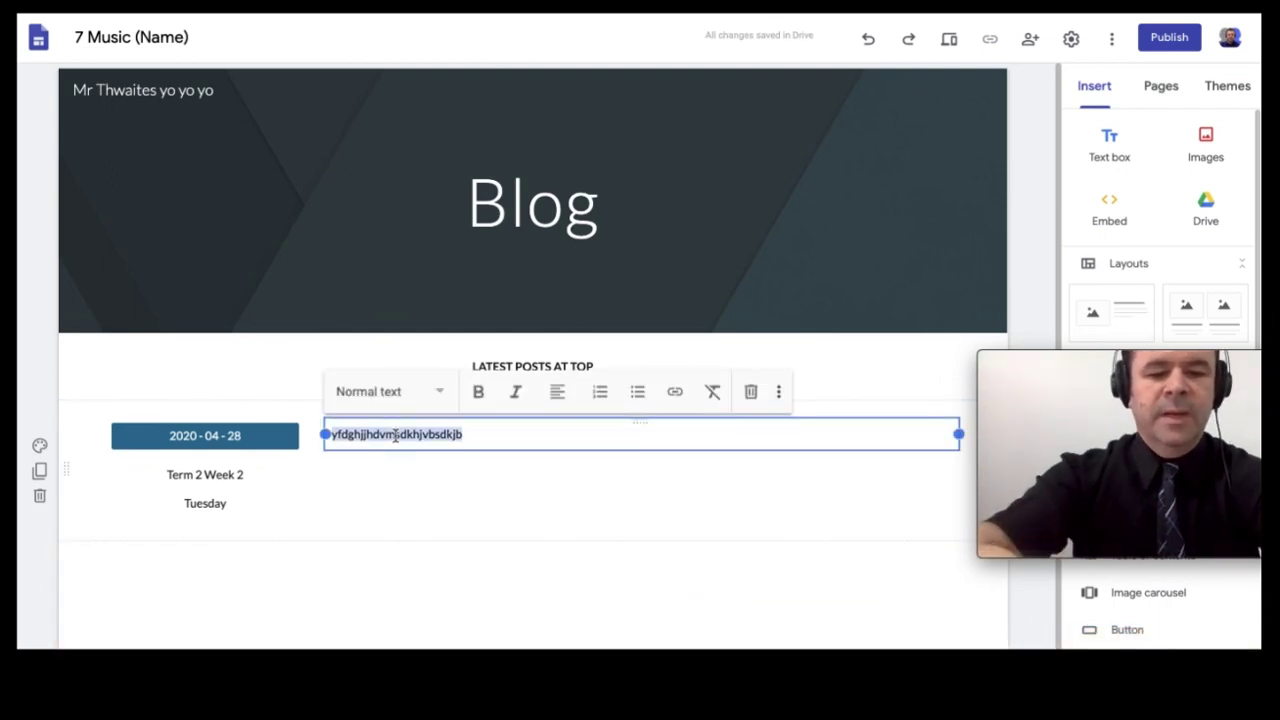
type("hello my first post")
left_click(520, 538)
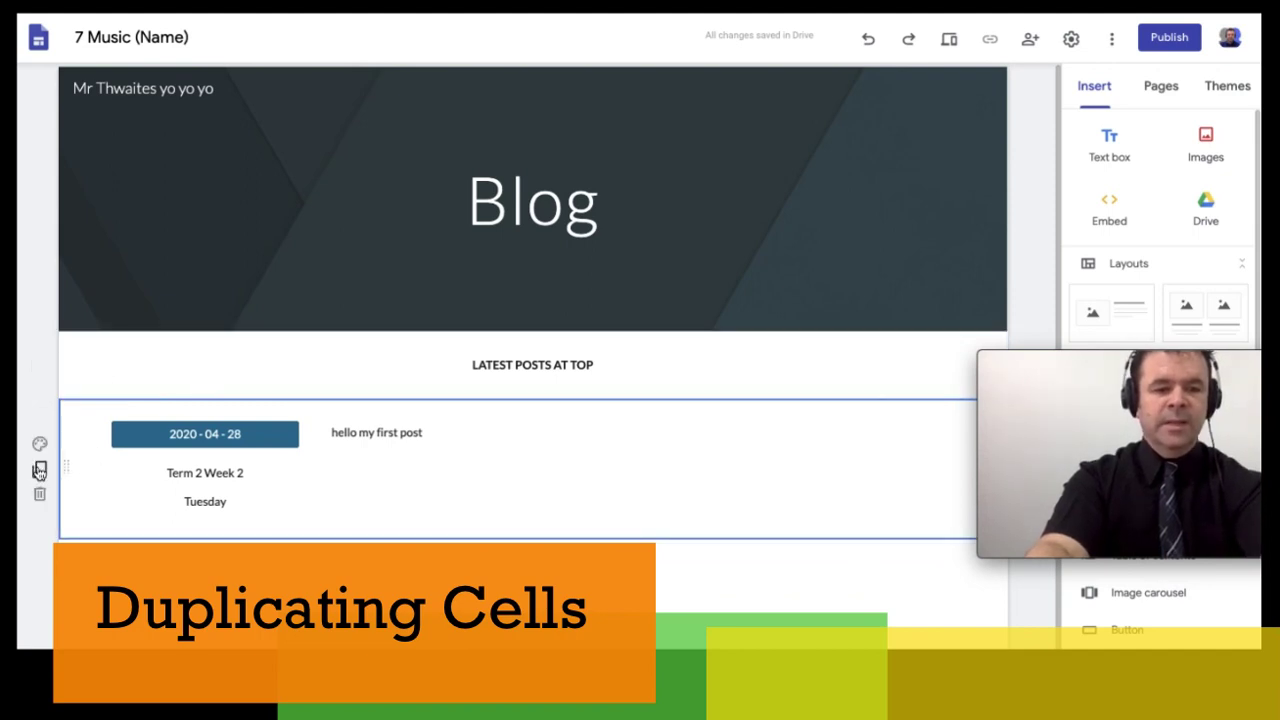
Step: Duplicate the post section several times to make a stack of identical dated posts
left_click(40, 470)
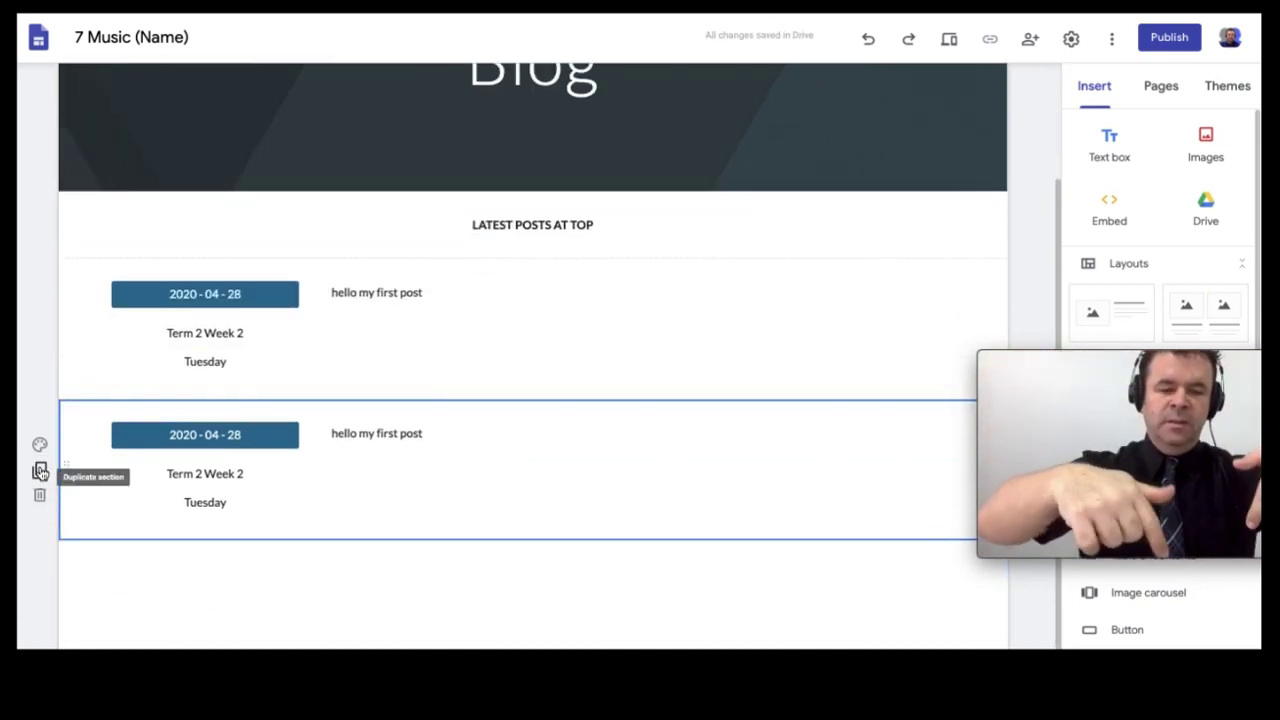
left_click(40, 470)
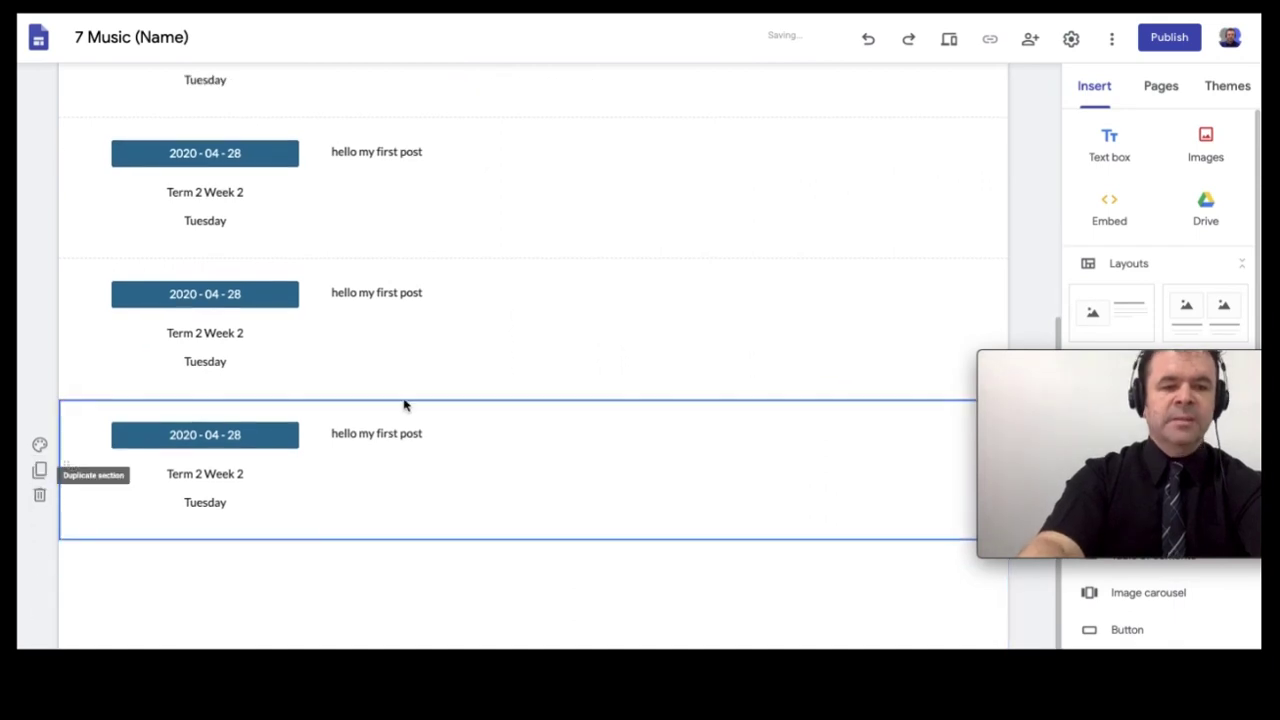
scroll(431, 417, "up", 5)
scroll(423, 443, "down", 2)
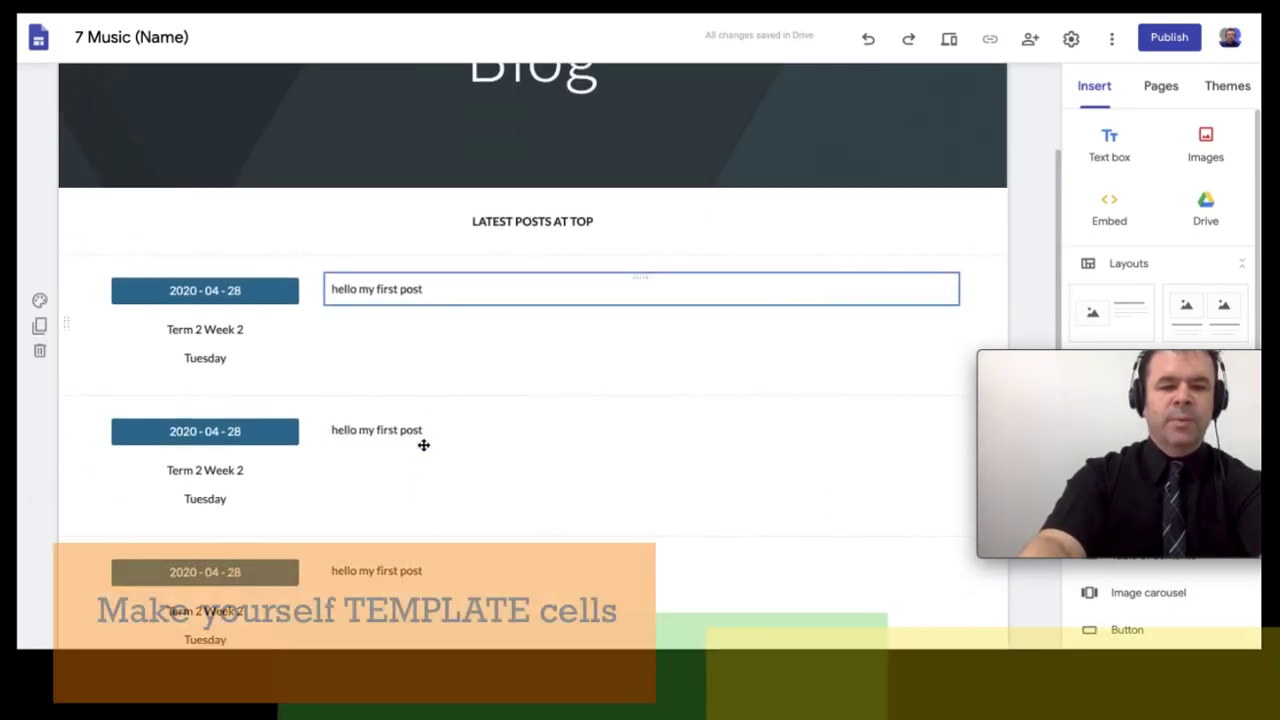
Step: Replace the "hello my first post" text in the last duplicated section with "template"
scroll(423, 443, "down", 3)
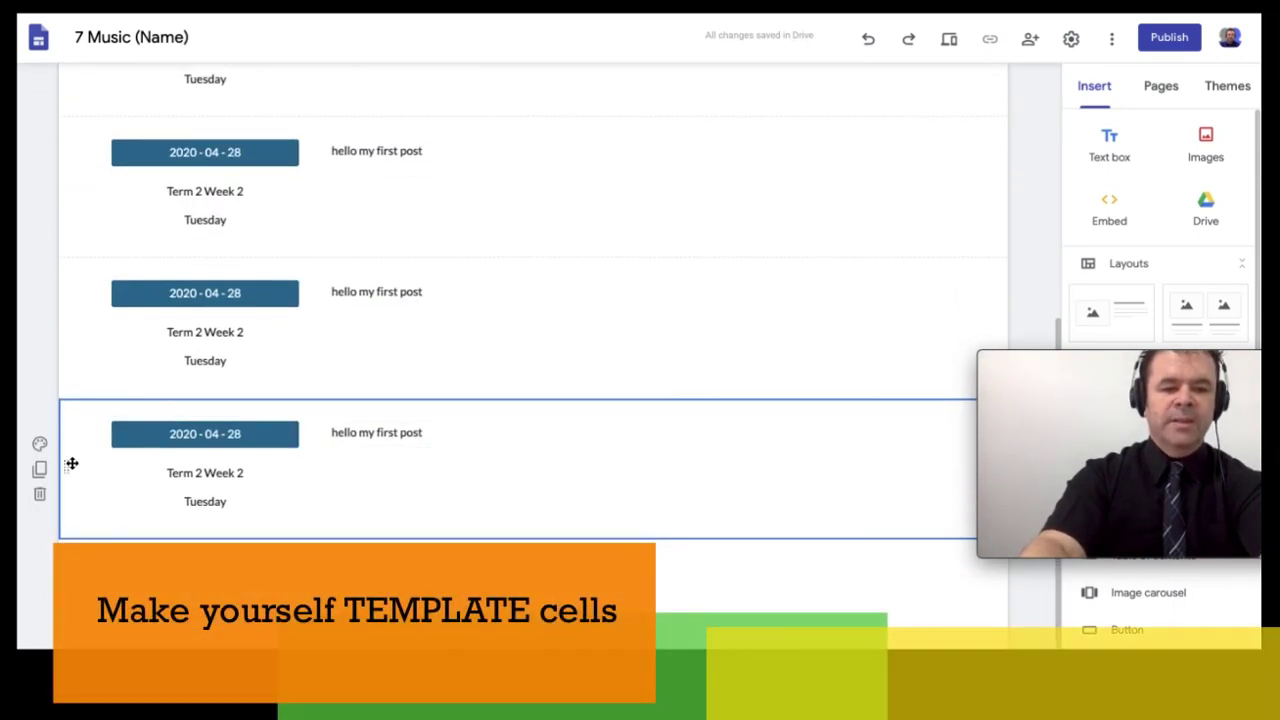
left_click(383, 431)
triple_click(383, 433)
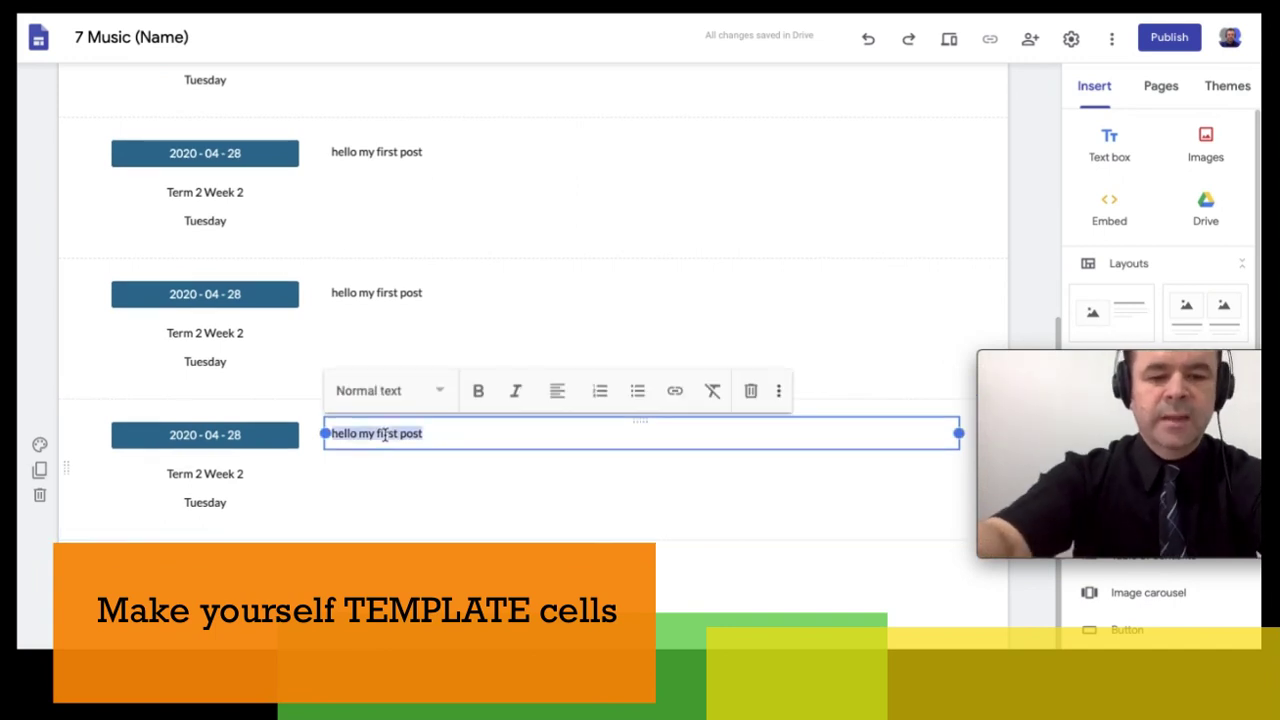
type("r")
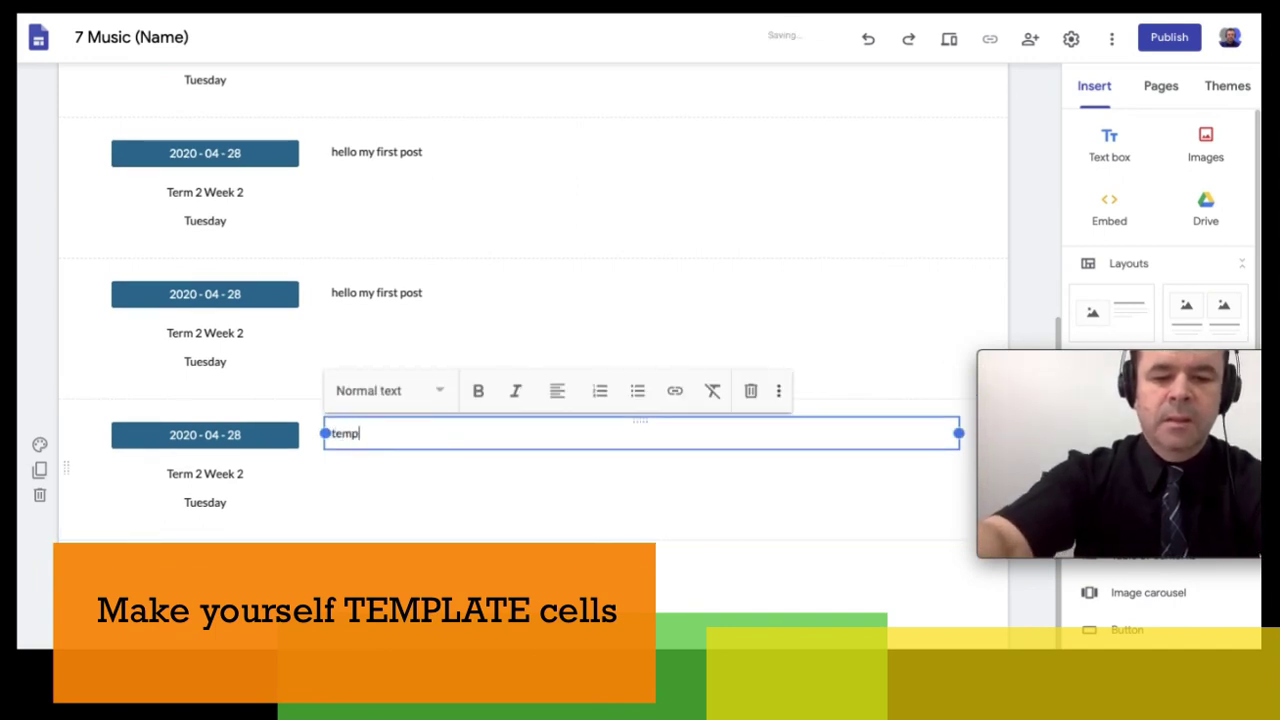
type("emplate")
left_click(491, 506)
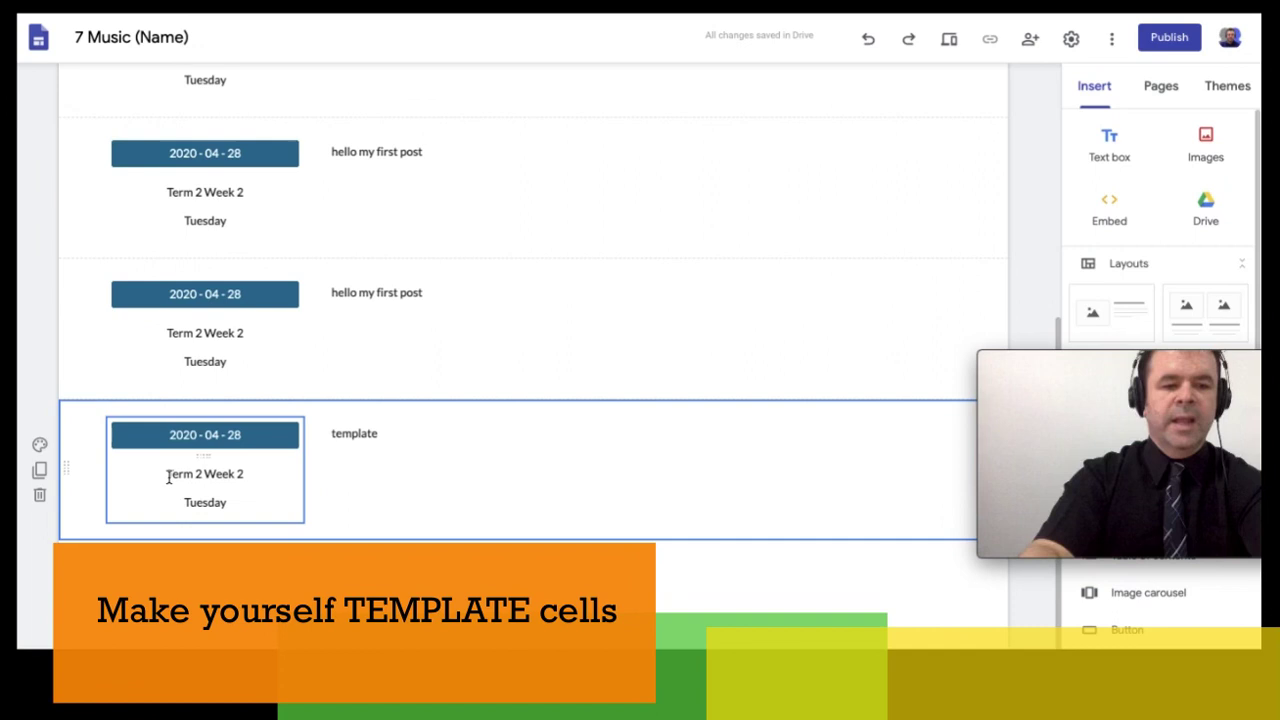
Step: Move the template section directly below the LATEST POSTS AT TOP heading and rename its date button to "2020 - 04 - 29"
left_click_drag(72, 463, 130, 368)
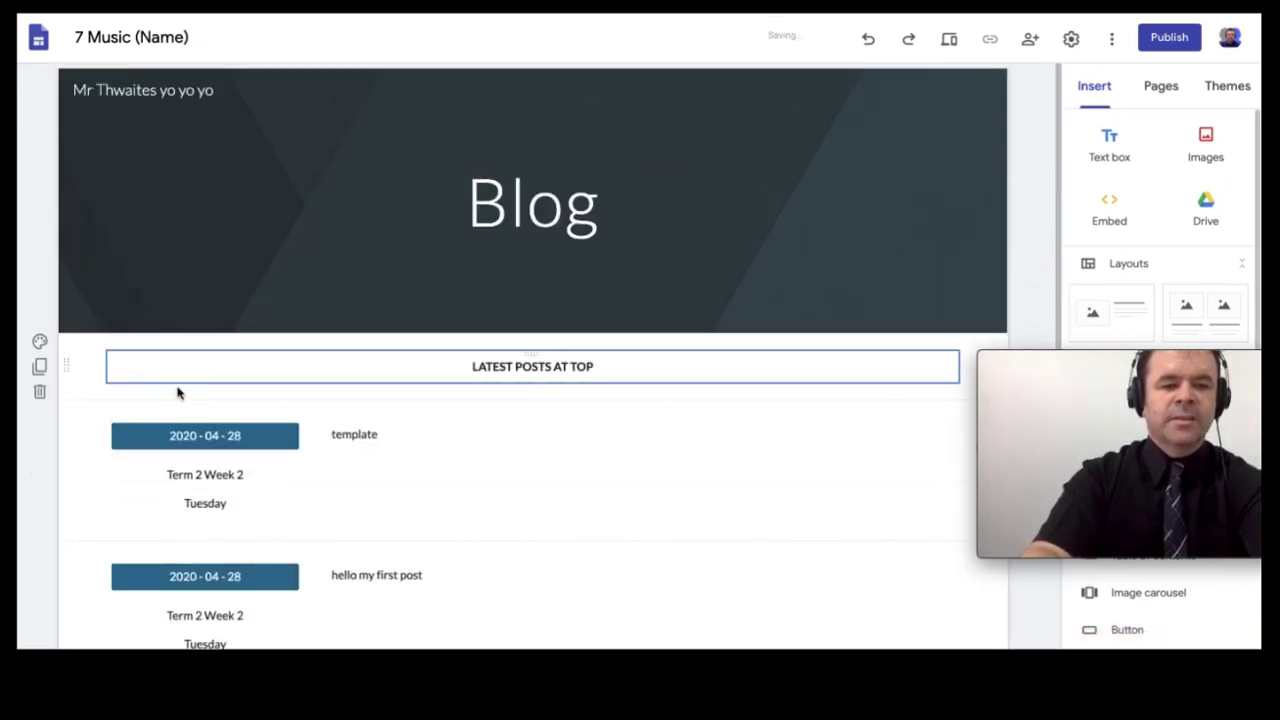
left_click(250, 436)
left_click(240, 436)
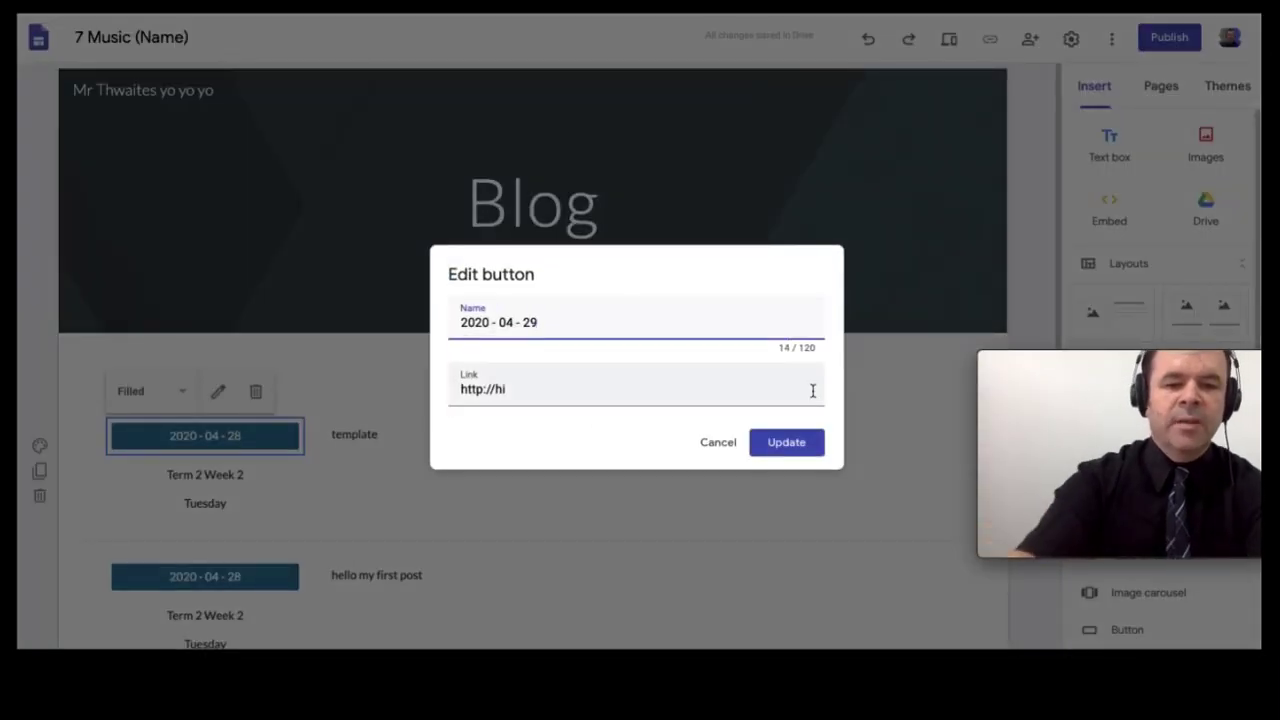
left_click(793, 443)
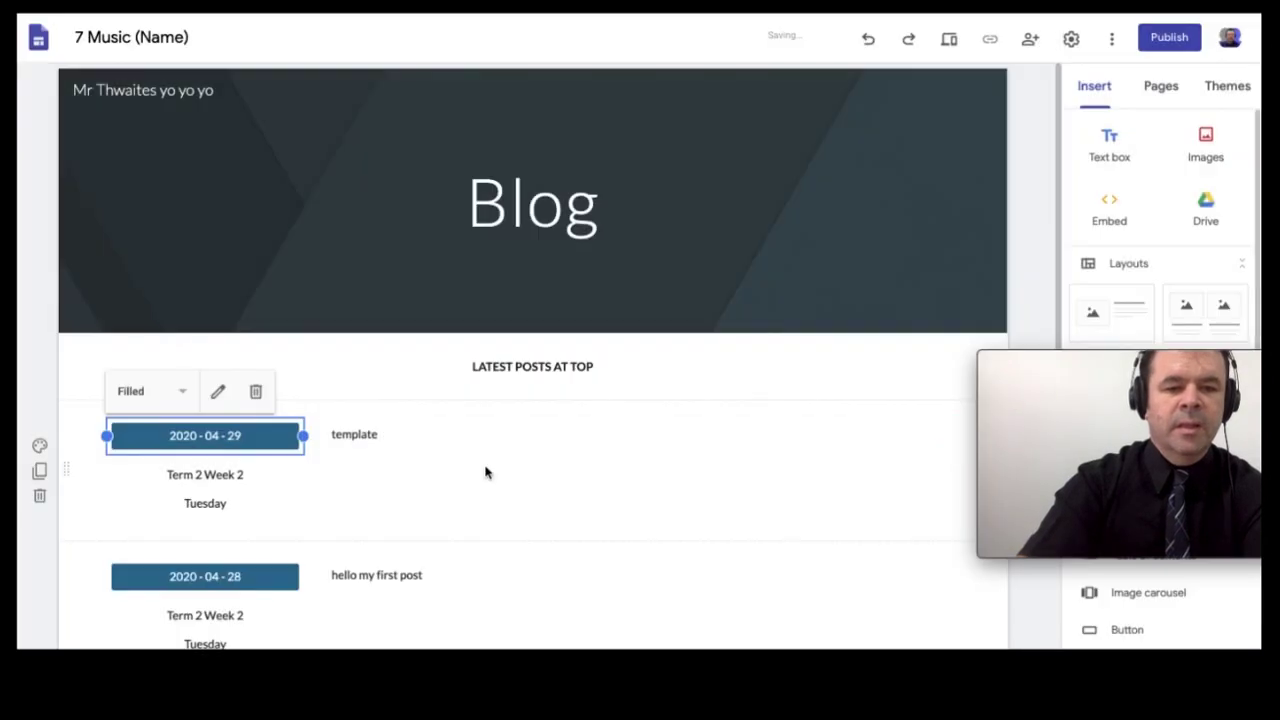
Step: Replace the weekday under the template section's date button with "Wednesday"
left_click(256, 474)
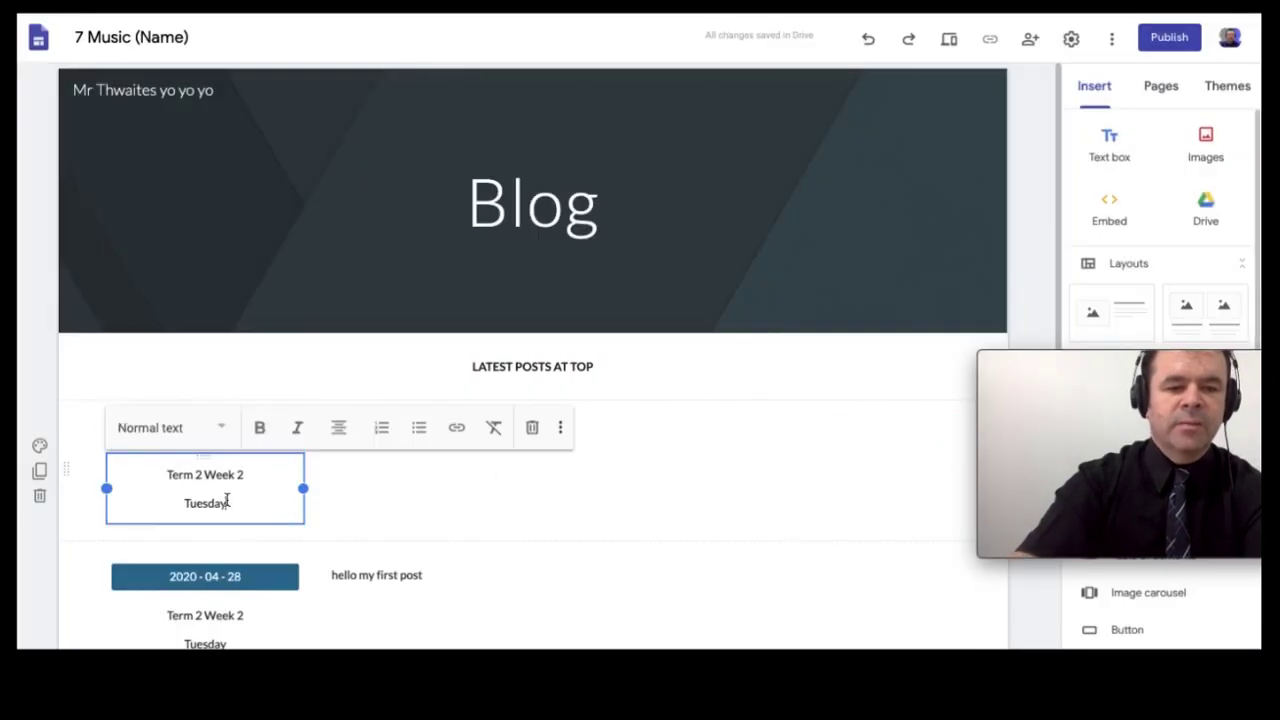
key("BackSpace")
key("BackSpace")
key("BackSpace")
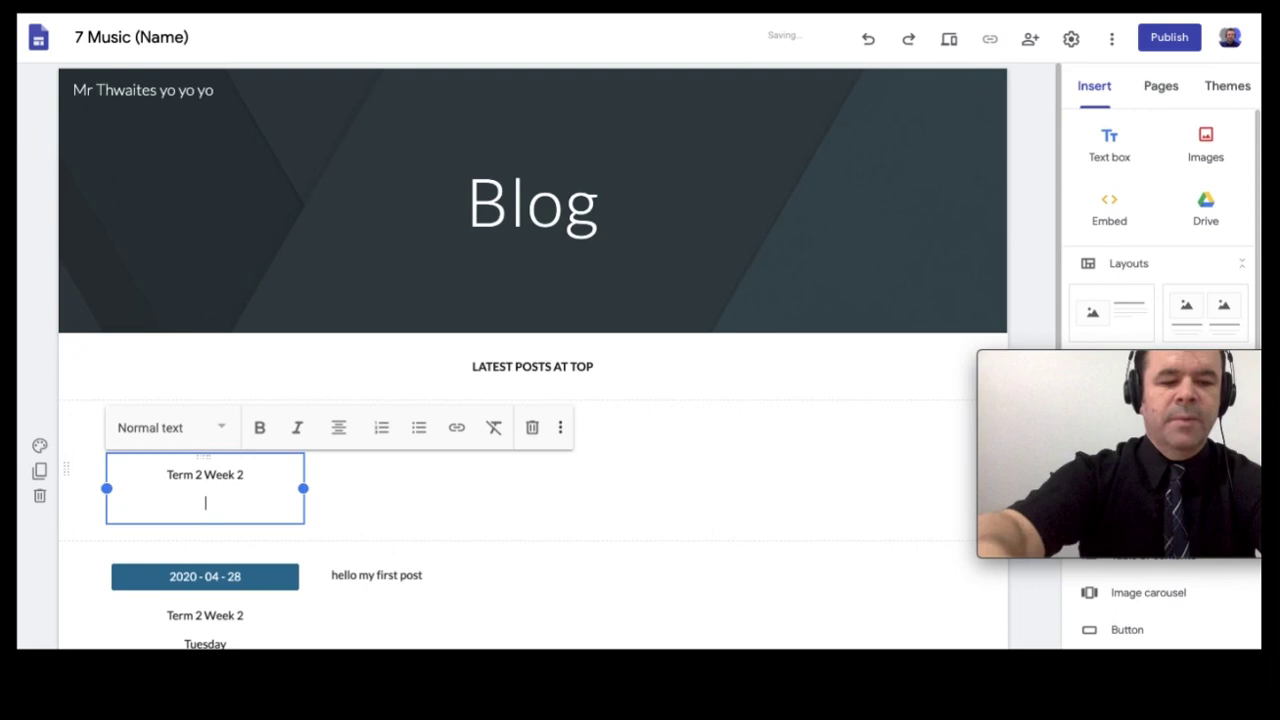
type("Wednes")
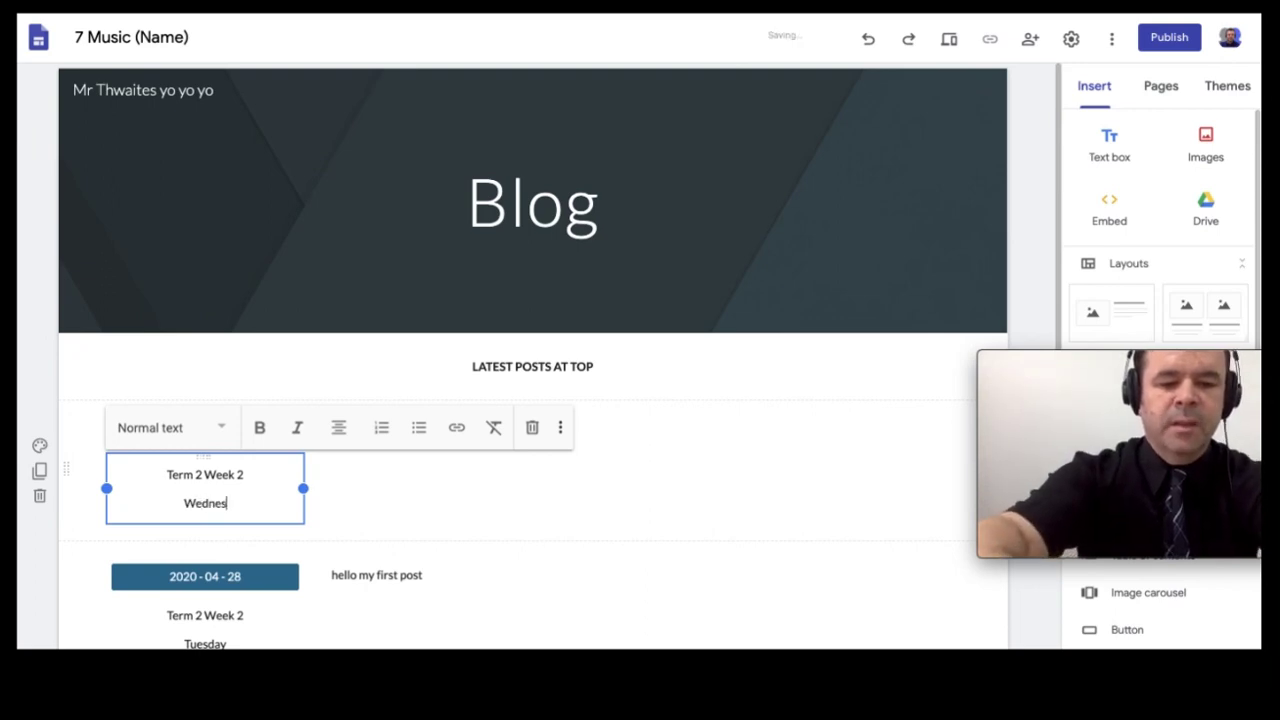
type("day")
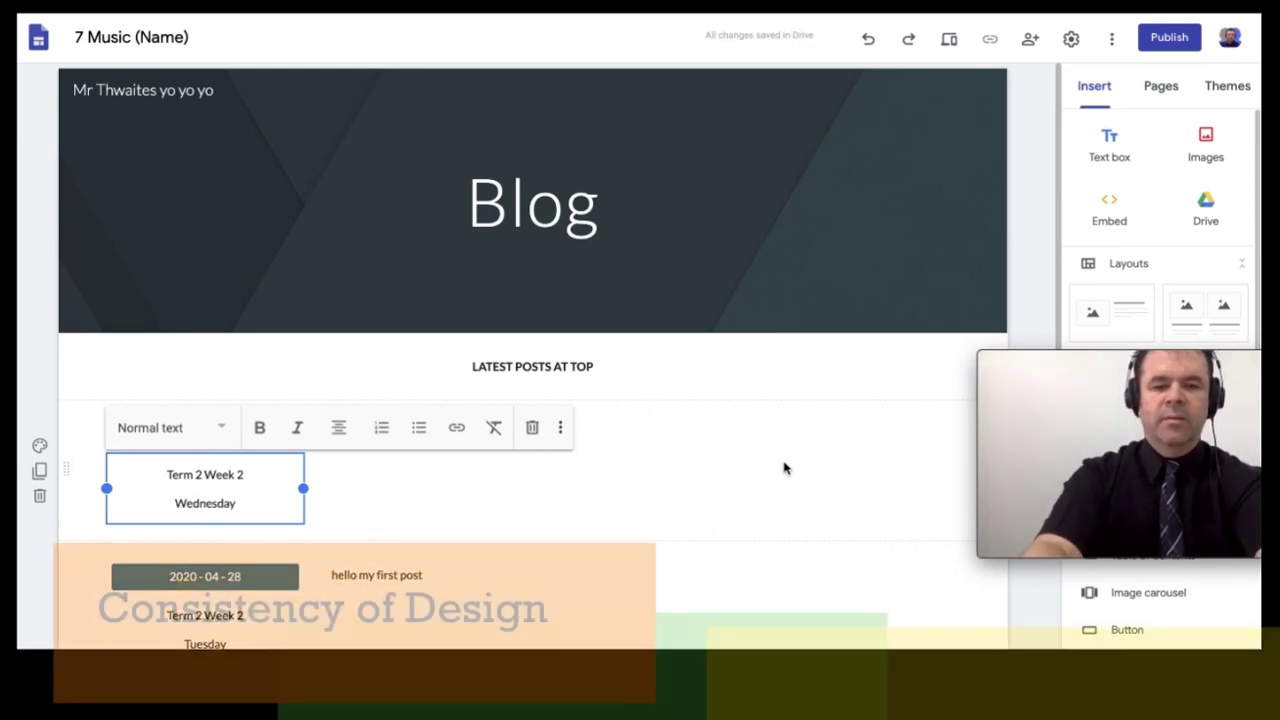
left_click(783, 466)
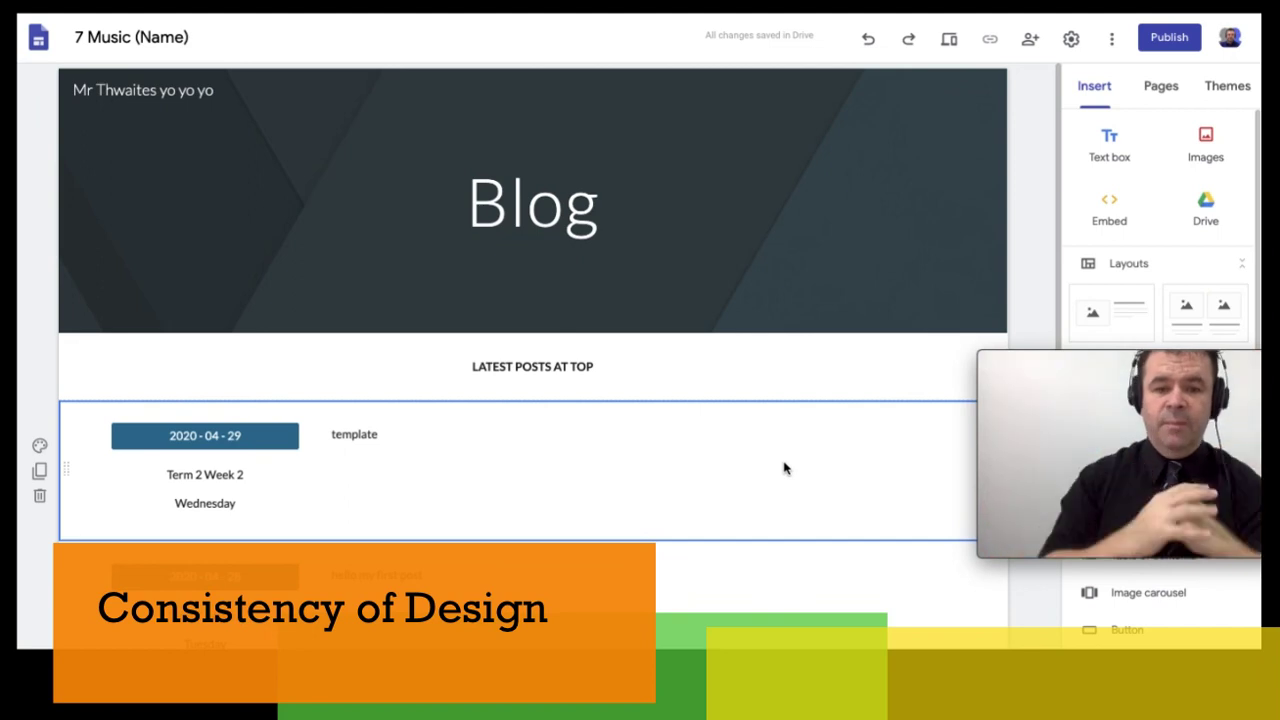
Step: Try the Emphasis 1 background on the template section and Emphasis 2 on the post section directly below it
scroll(783, 468, "down", 2)
left_click(783, 468)
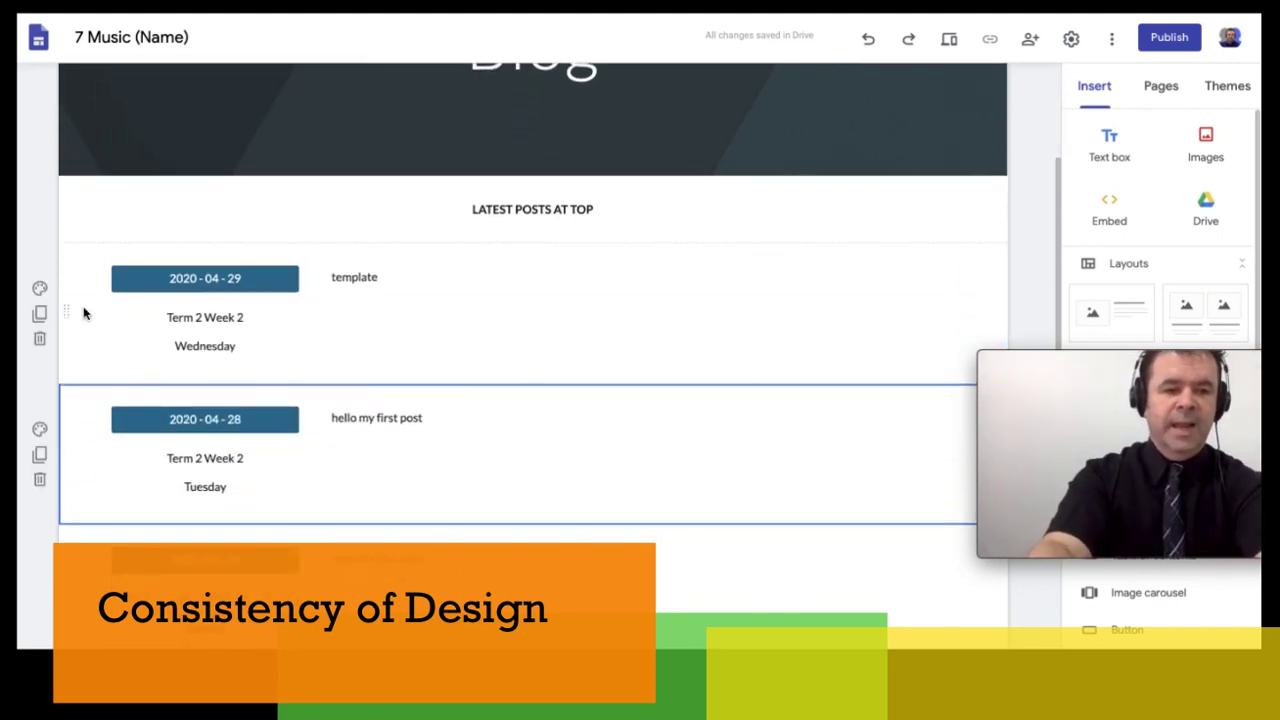
left_click(40, 288)
left_click(514, 311)
left_click(514, 311)
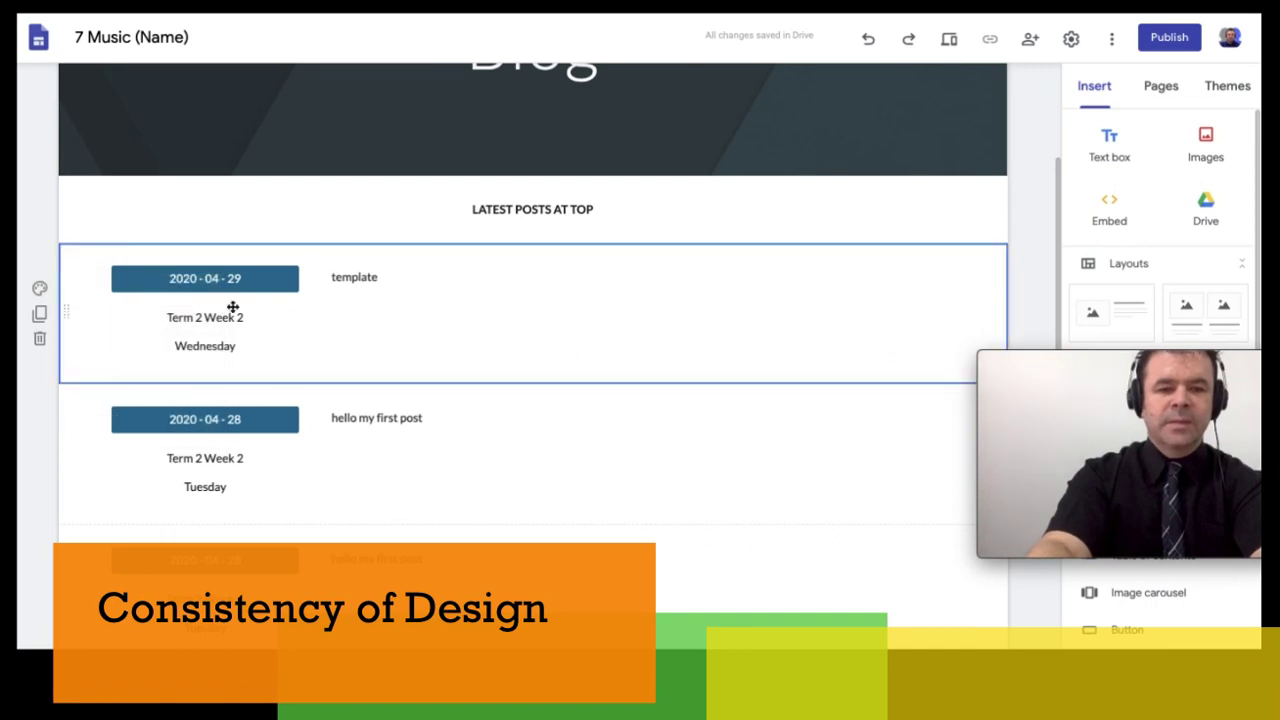
left_click(40, 288)
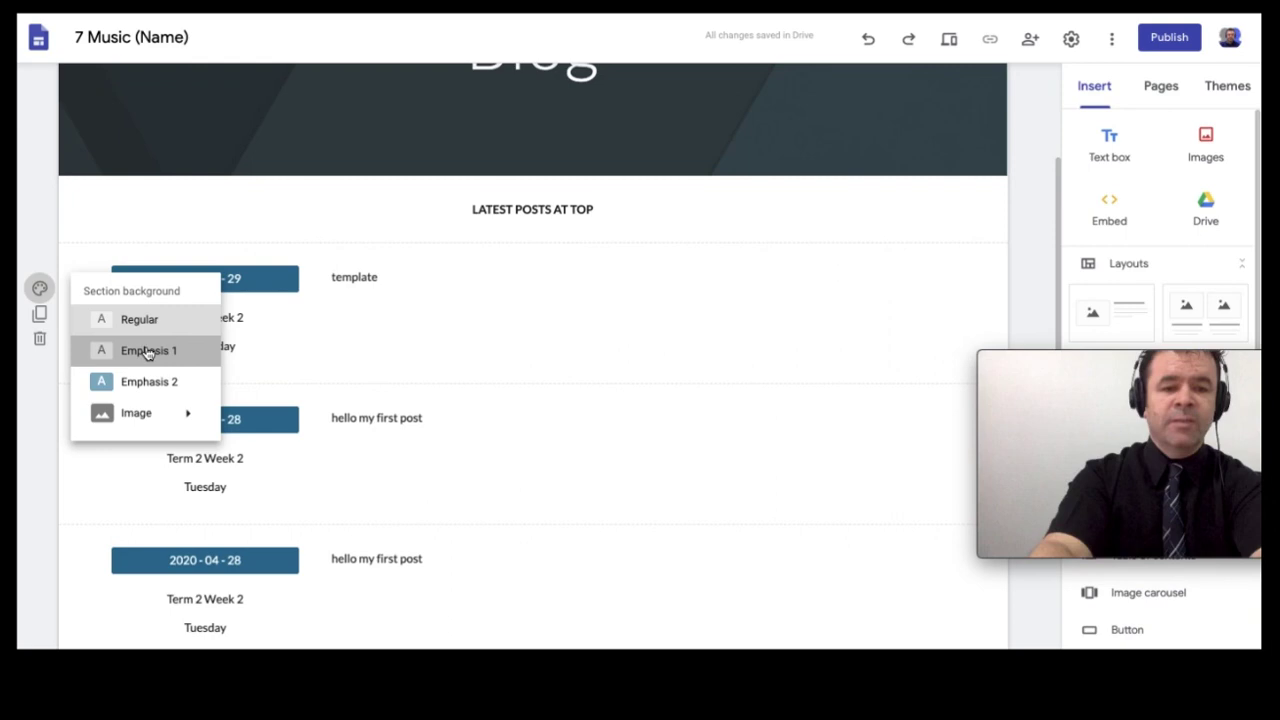
left_click(148, 350)
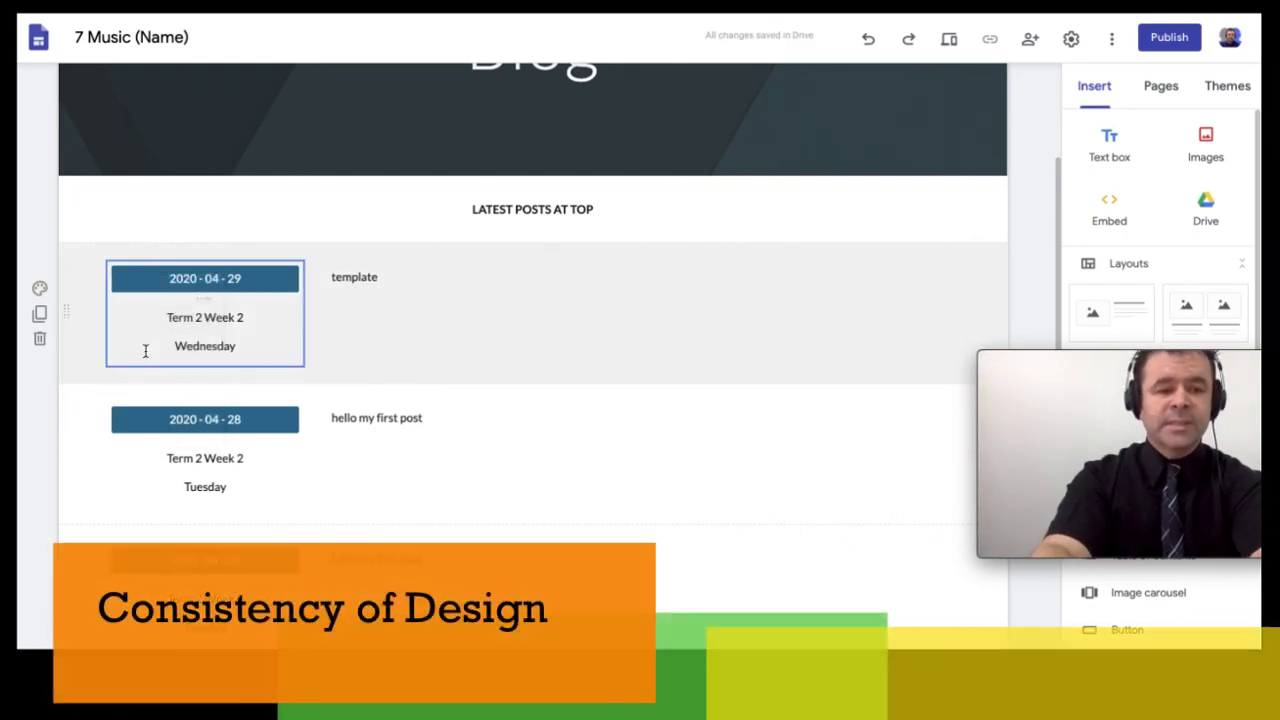
left_click(40, 431)
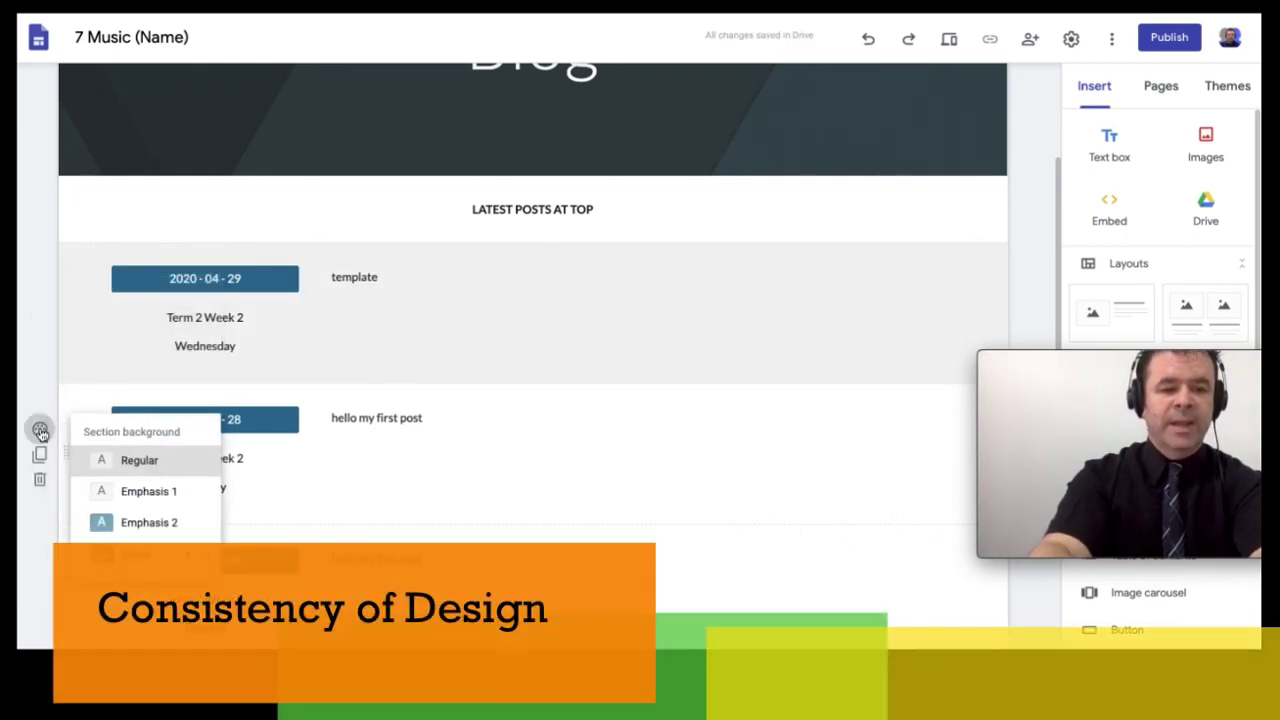
left_click(130, 522)
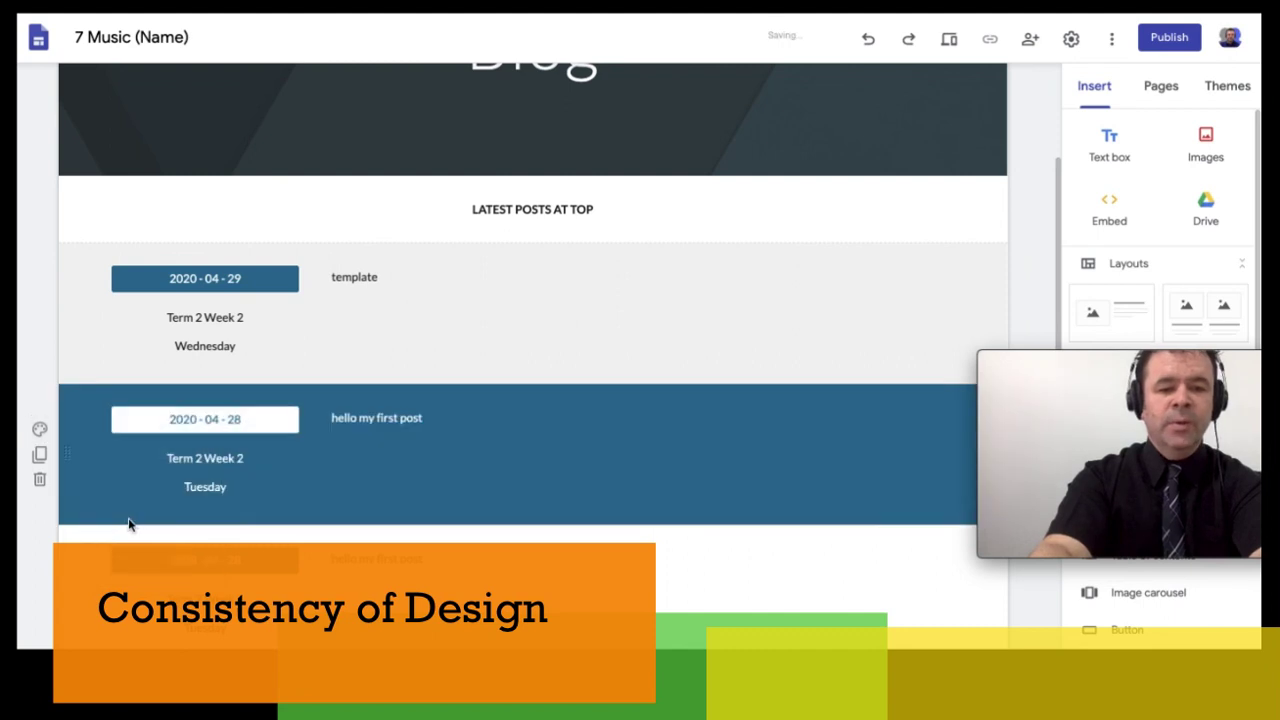
Step: Undo both section background changes
scroll(483, 459, "down", 2)
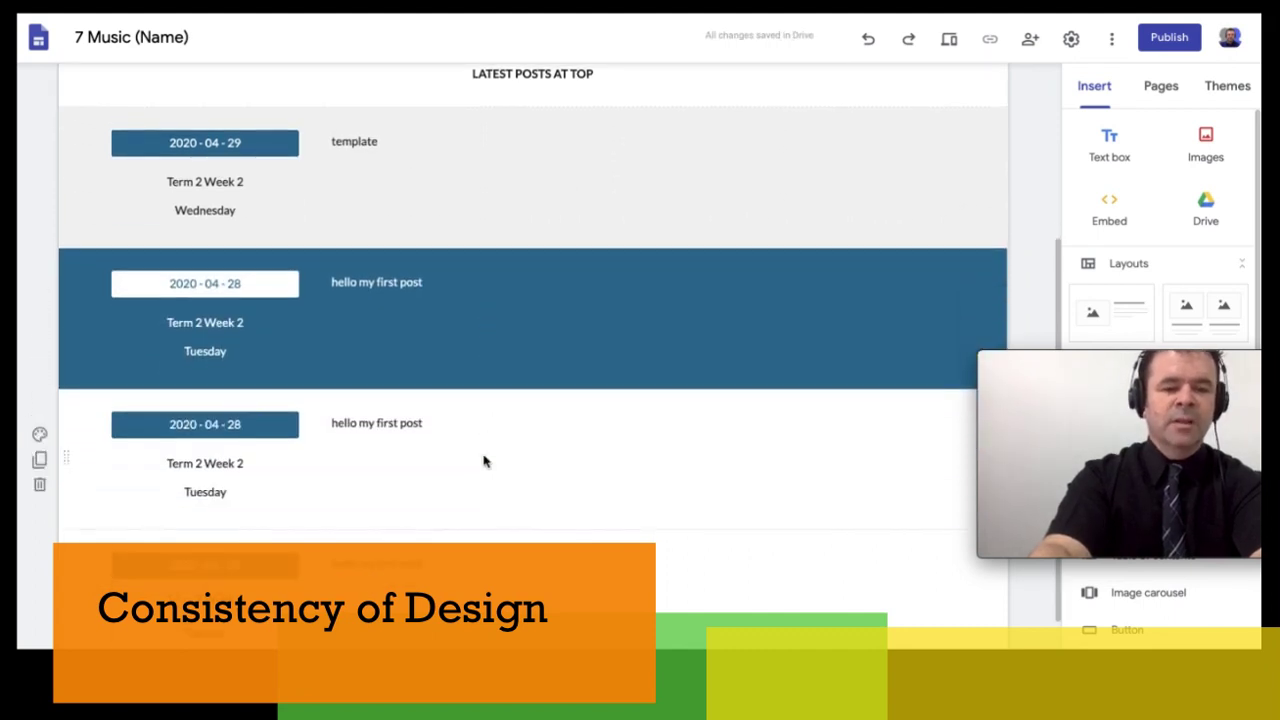
scroll(483, 459, "up", 2)
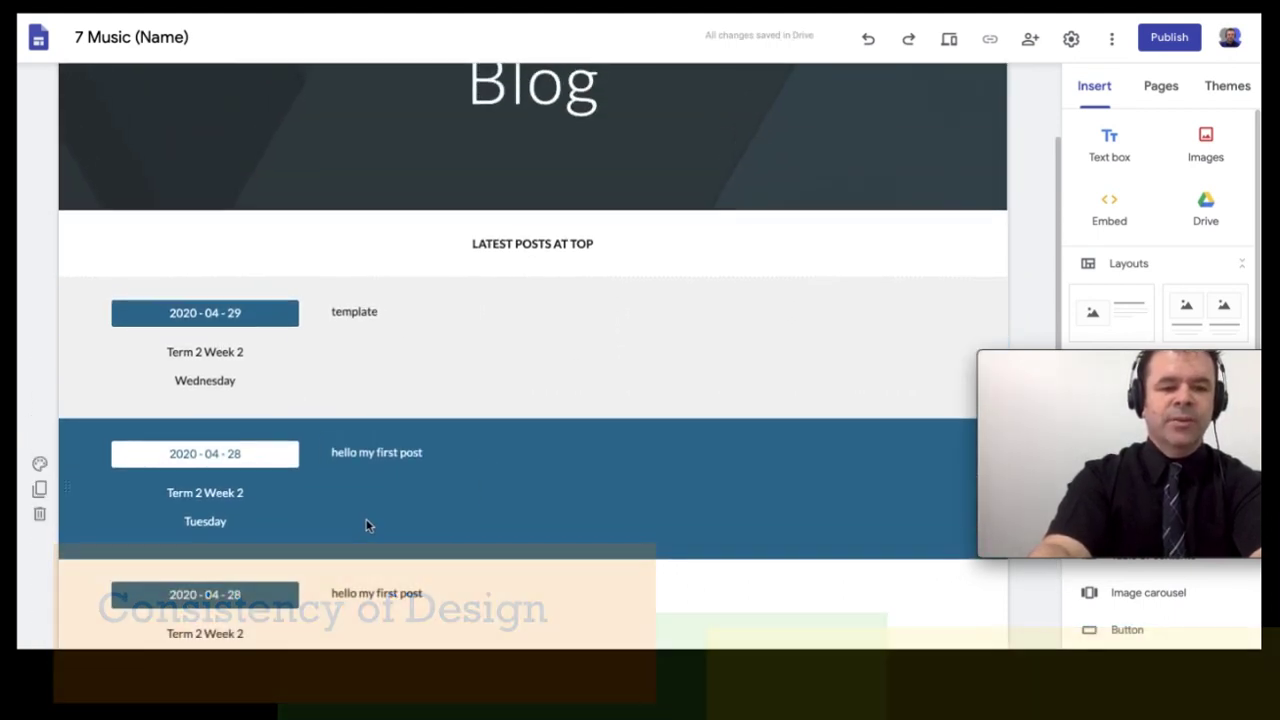
key("ctrl+z")
key("ctrl+z")
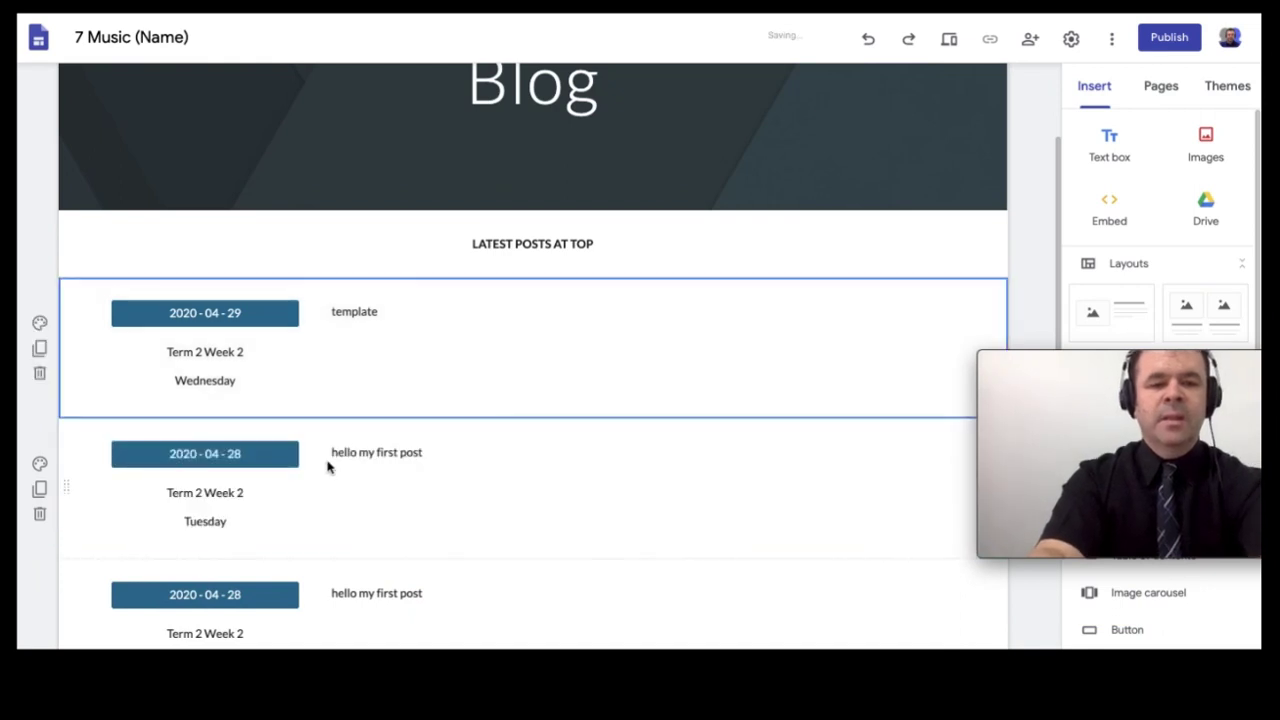
Step: Apply the Title style to the "LATEST POSTS AT TOP" text and give its section the Emphasis 2 background
left_click(113, 234)
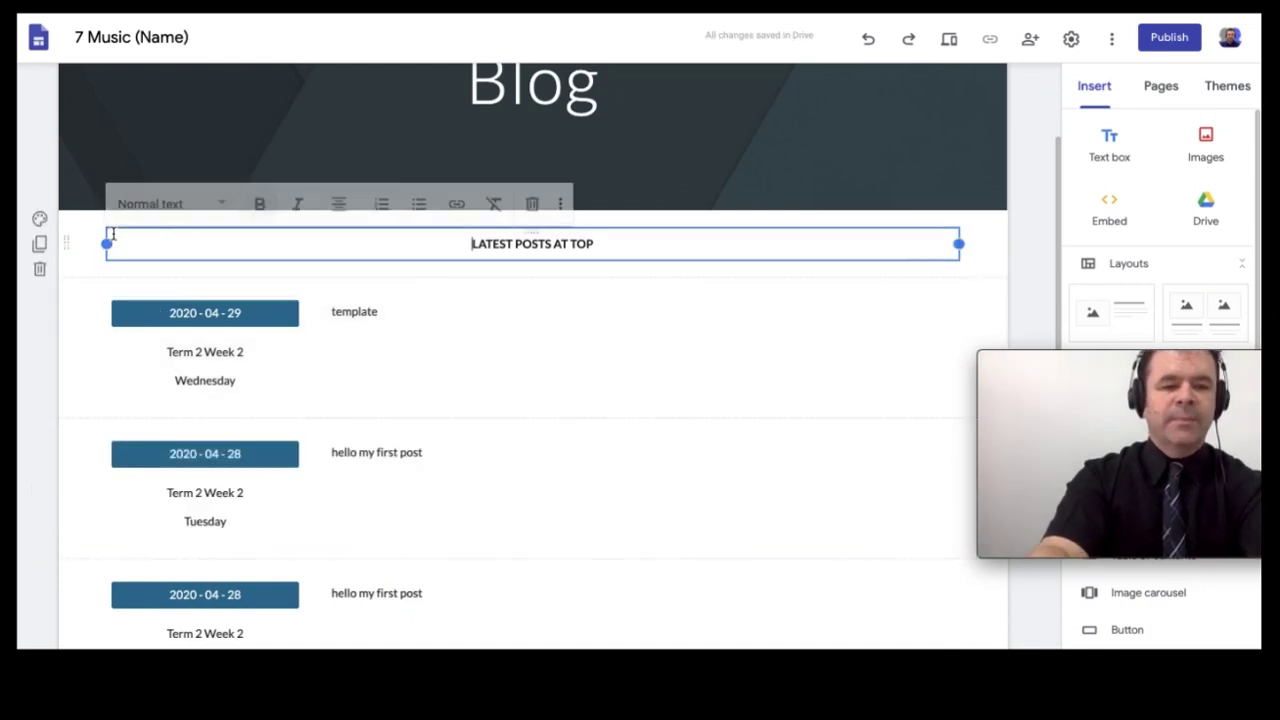
triple_click(282, 245)
left_click(210, 211)
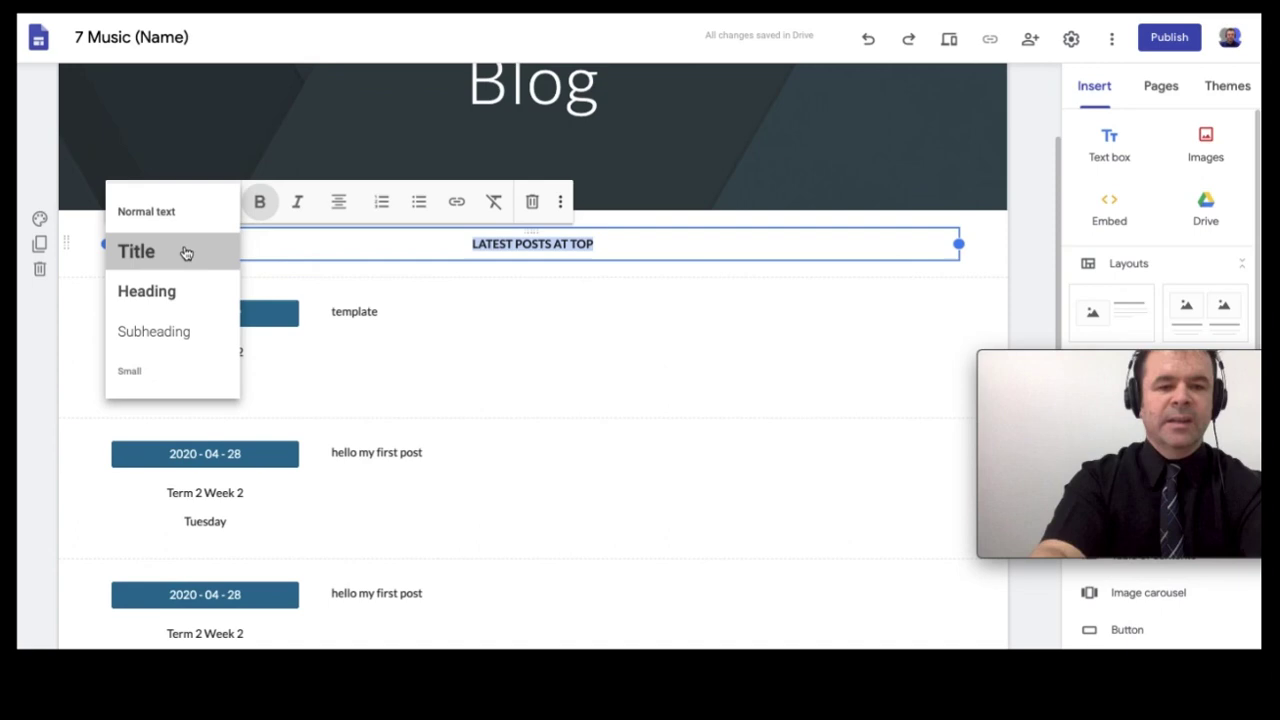
left_click(185, 250)
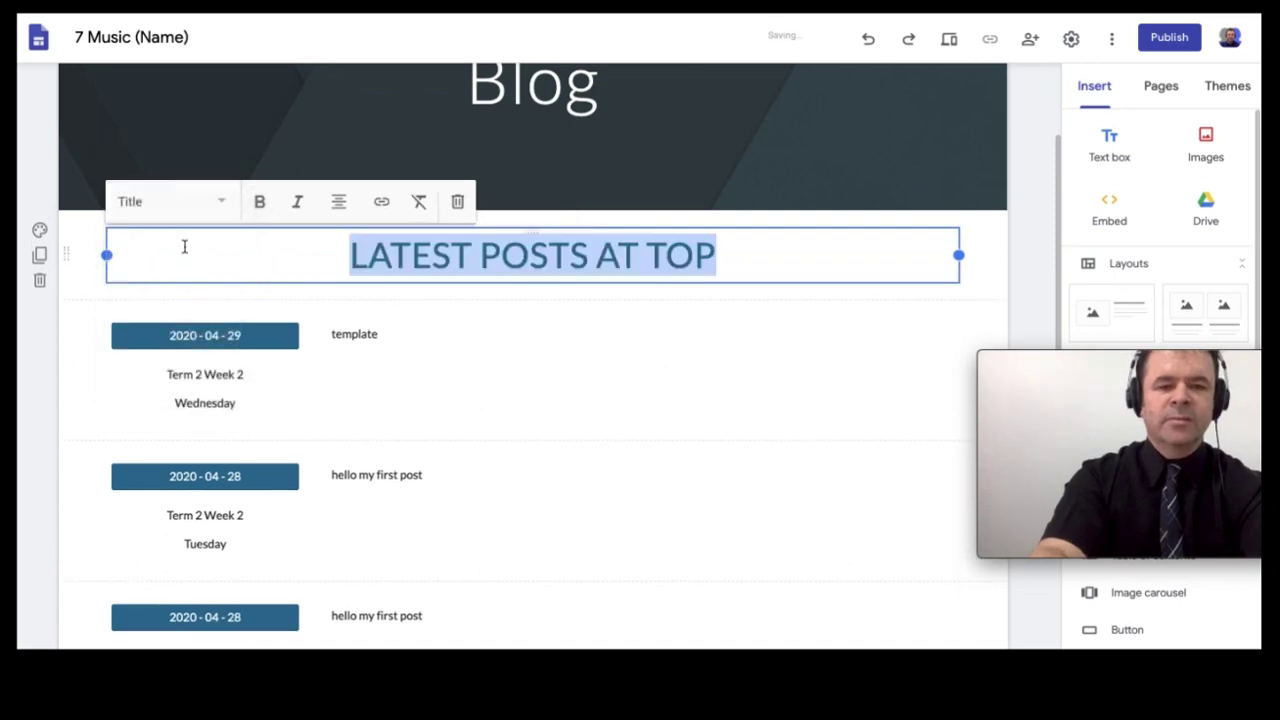
left_click(40, 231)
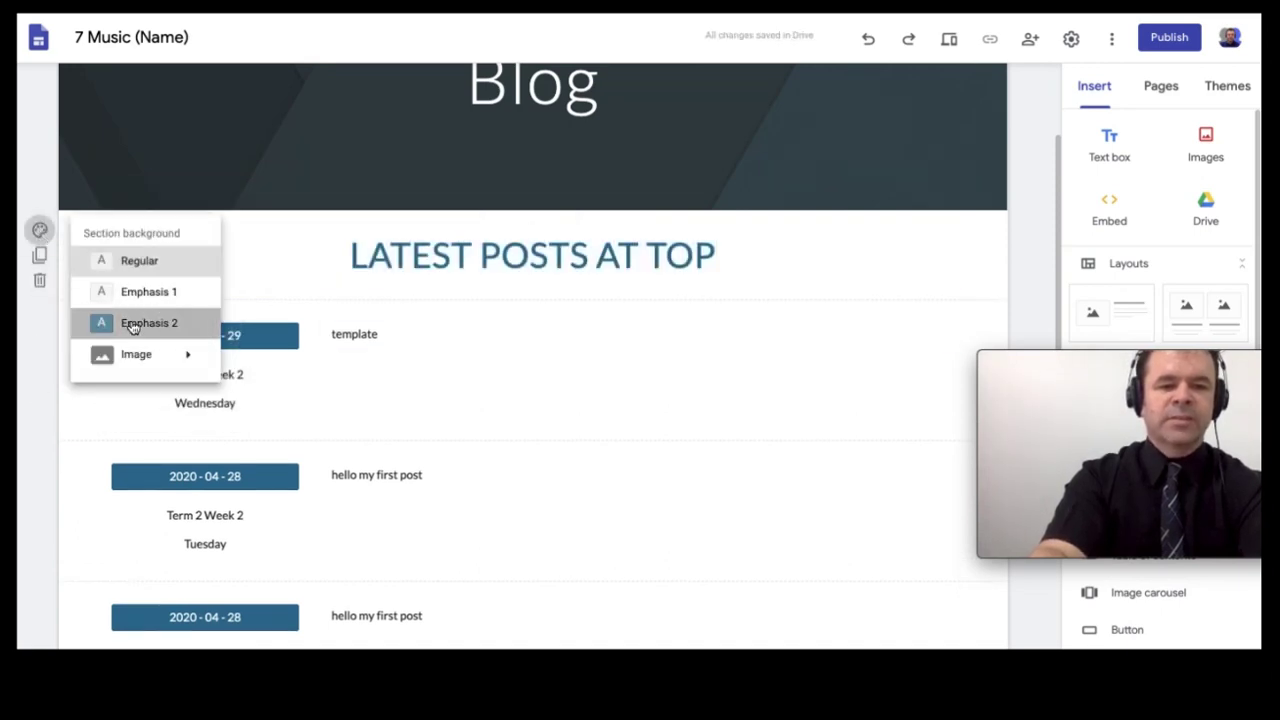
left_click(133, 324)
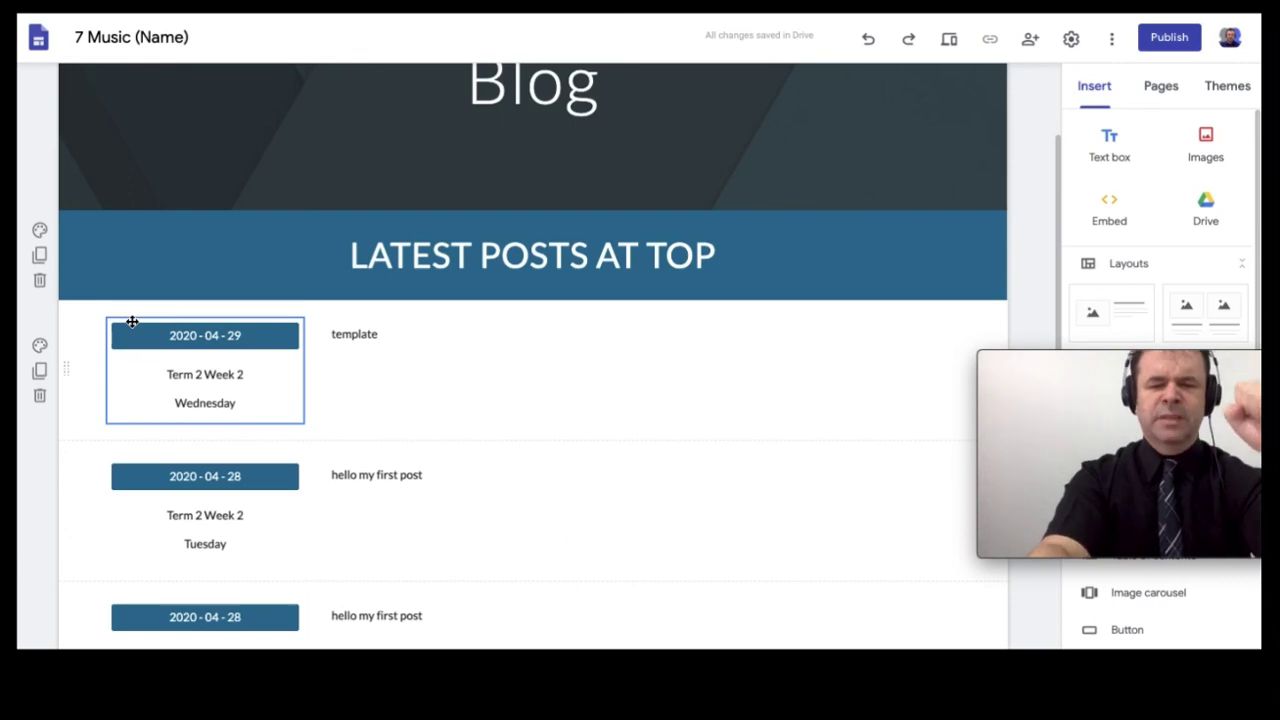
Step: Set the background of the "hello my first post" section directly below the template section to Emphasis 1
left_click(441, 357)
scroll(487, 365, "down", 1)
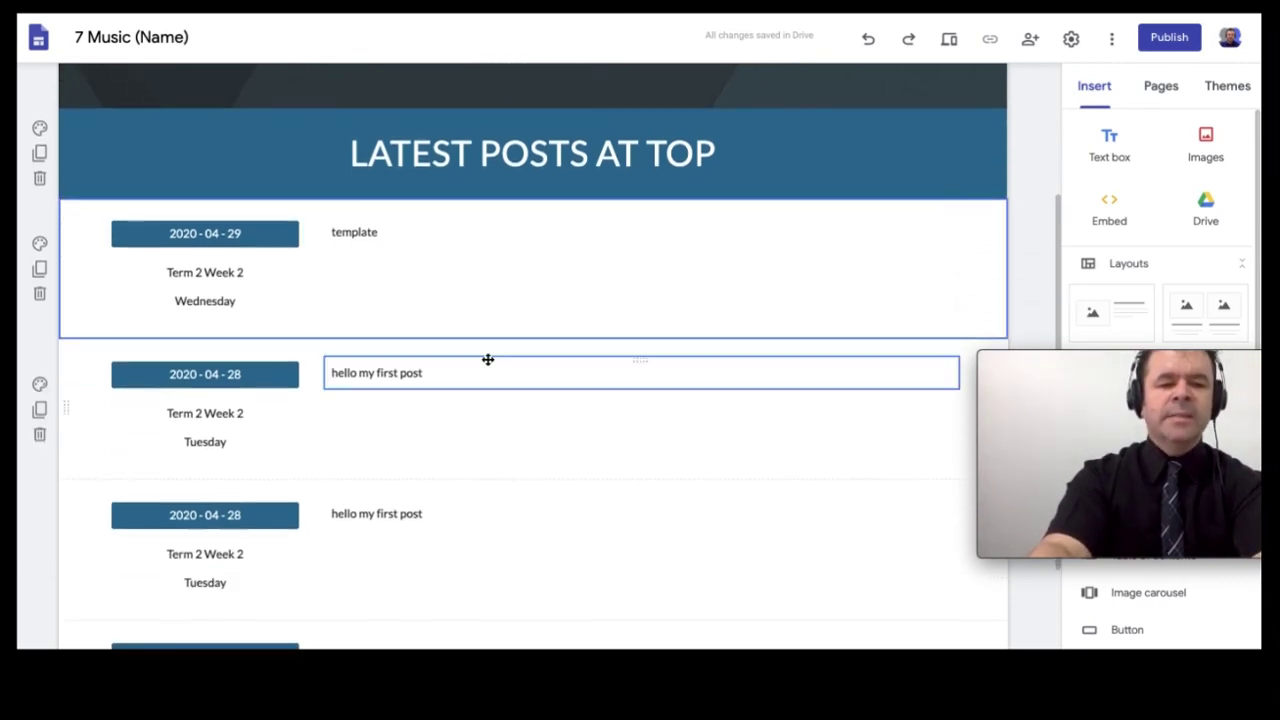
left_click(40, 385)
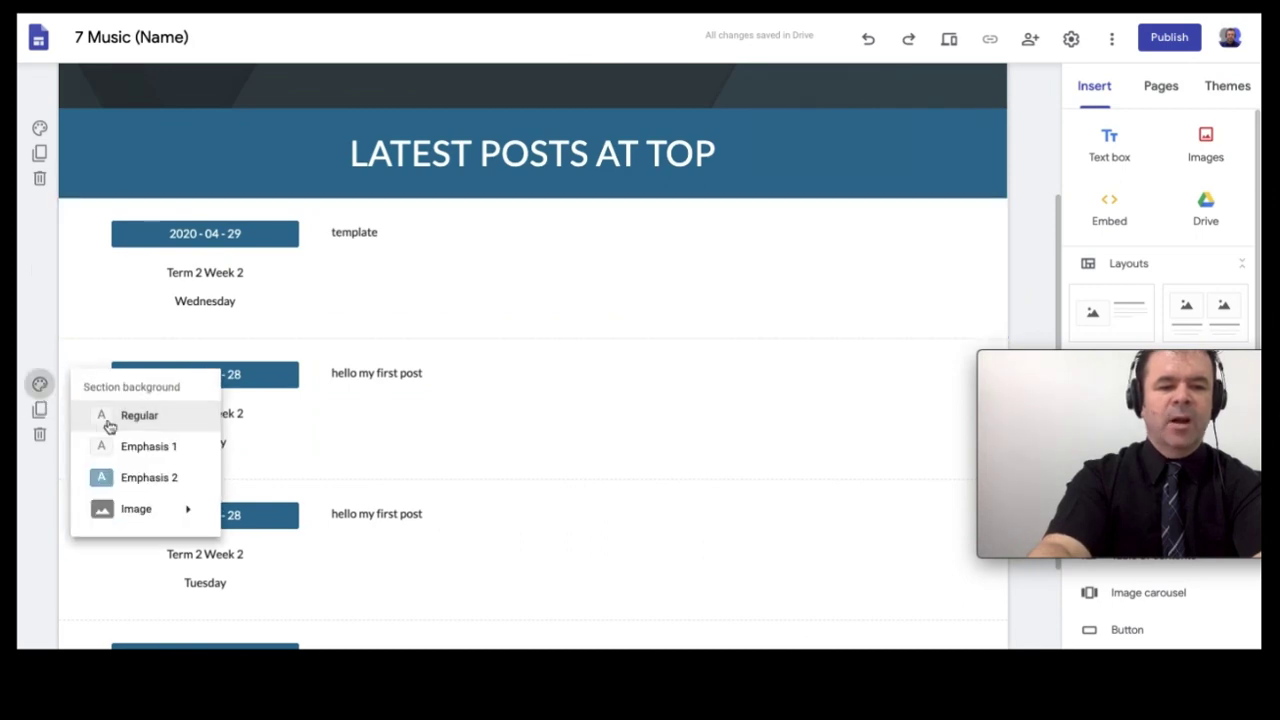
left_click(212, 441)
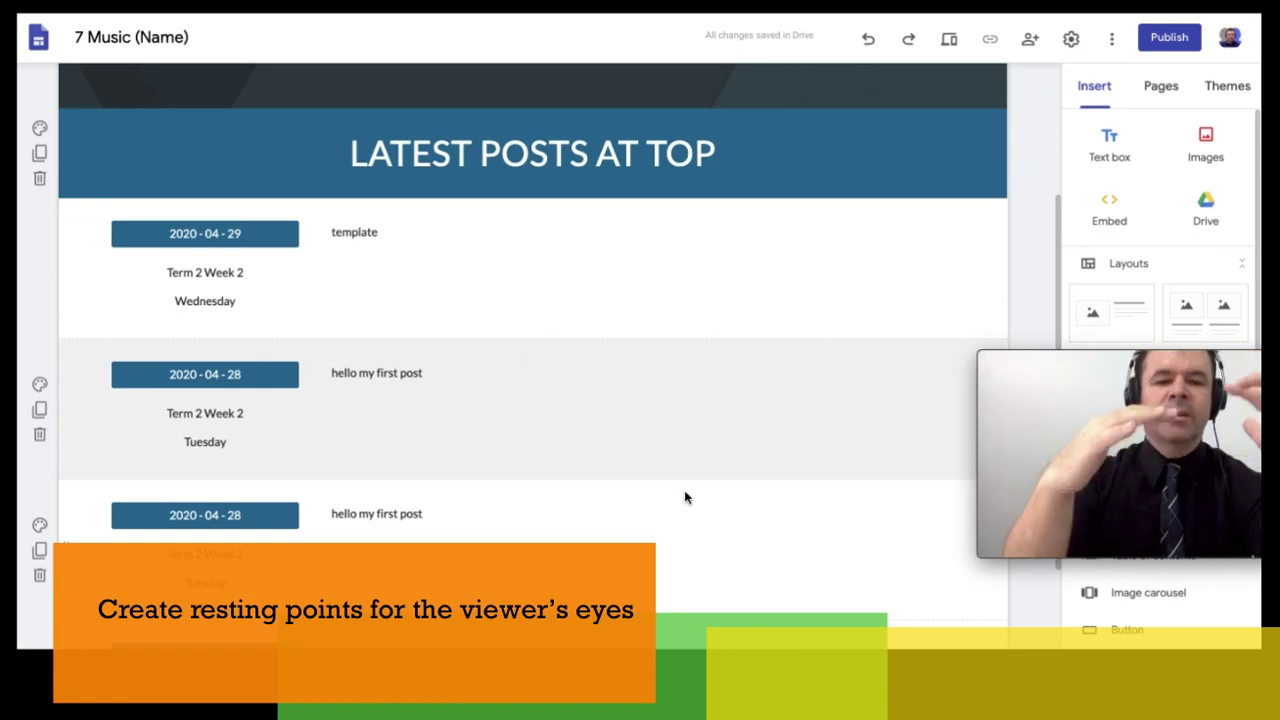
scroll(806, 449, "up", 1)
scroll(807, 446, "down", 1)
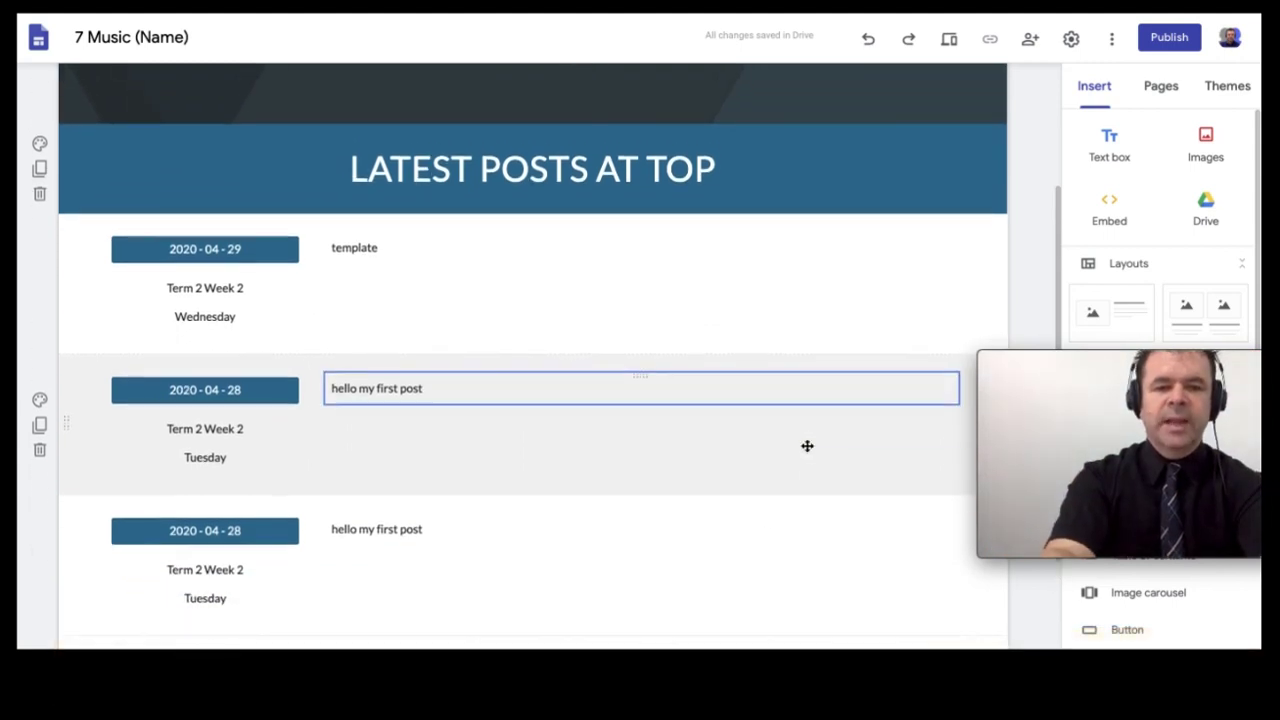
Step: Give the last post section on the page the Emphasis 1 background so the posts alternate
scroll(807, 446, "down", 3)
left_click(497, 474)
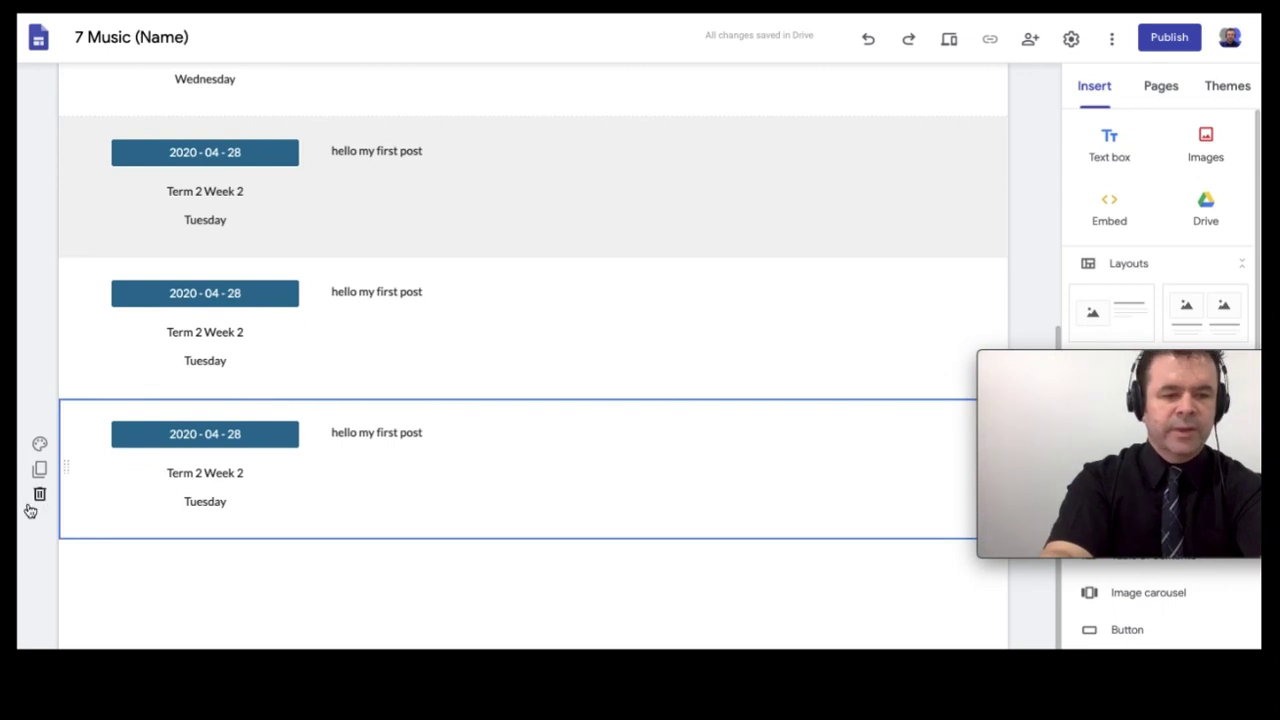
left_click(40, 443)
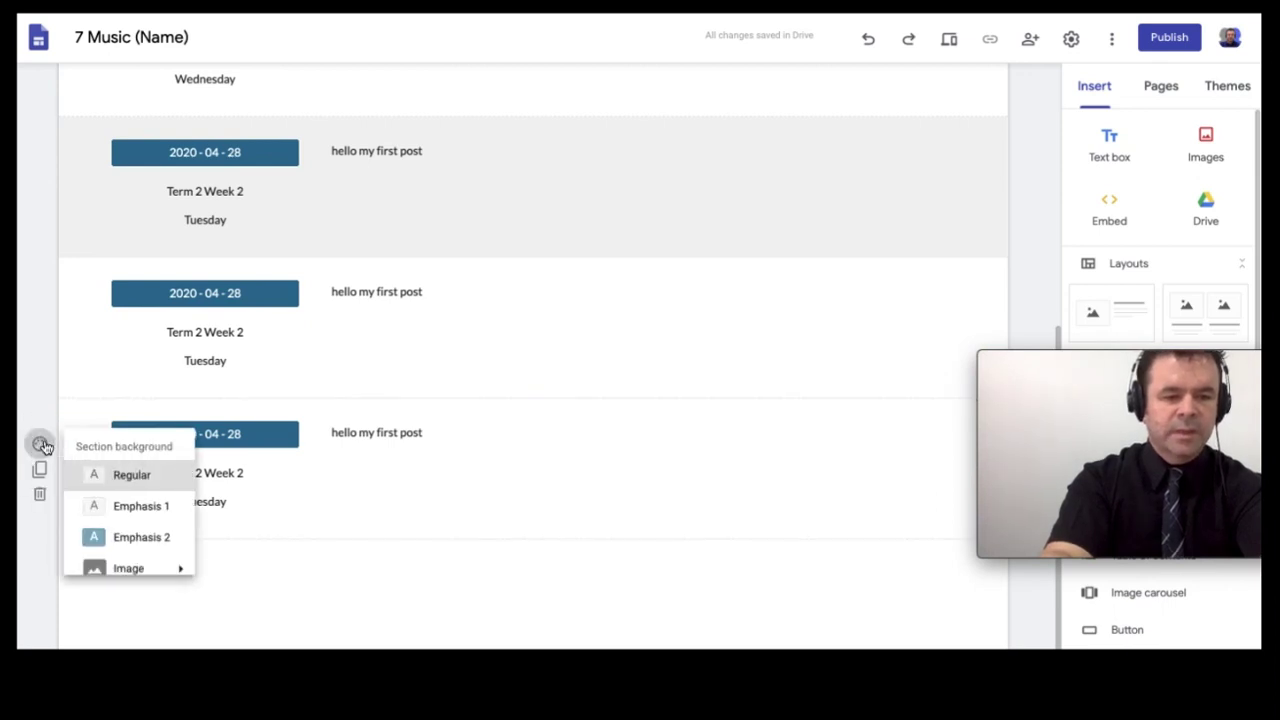
left_click(148, 507)
Step: Try the black and purple preset colours of the Simple theme
scroll(509, 408, "up", 5)
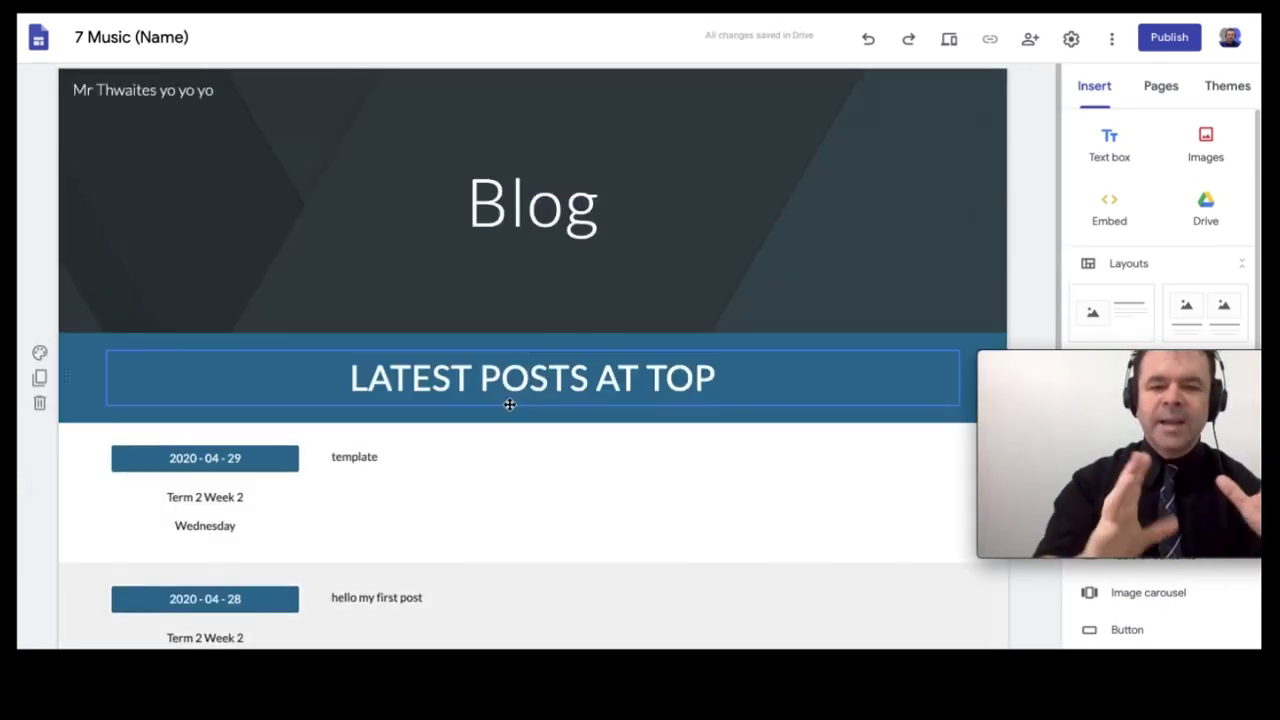
left_click(1236, 88)
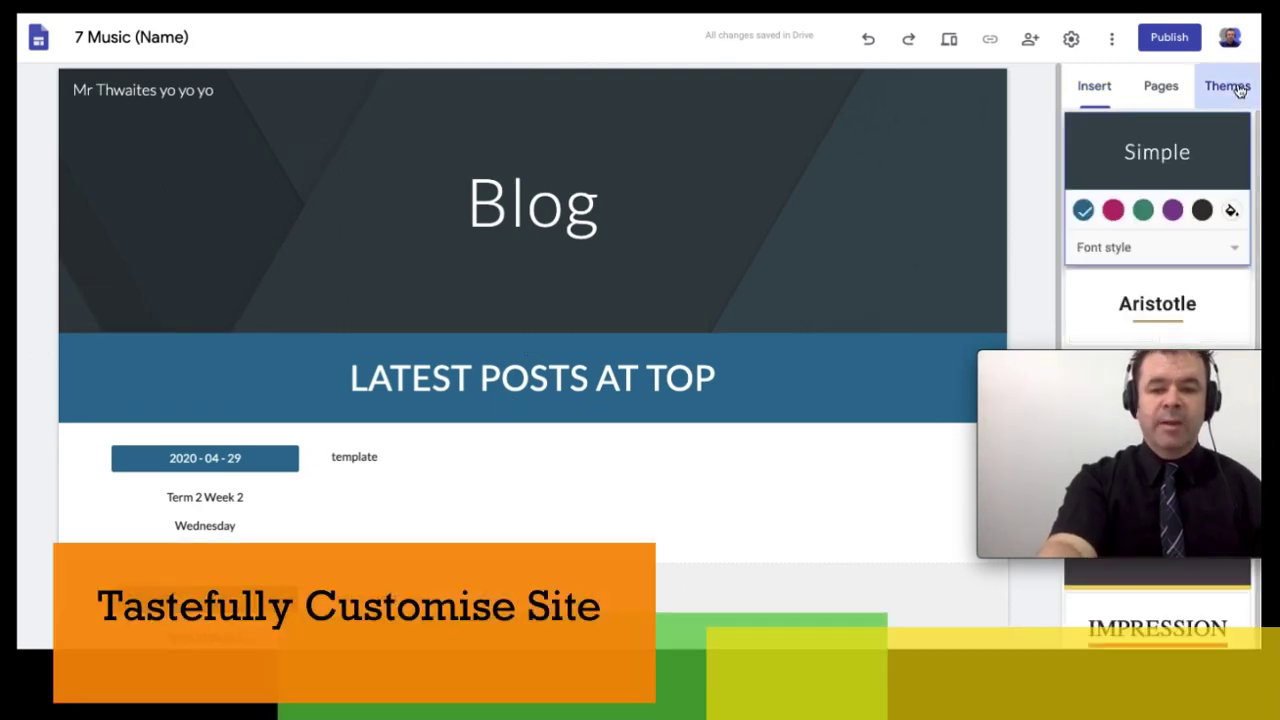
left_click(1203, 210)
left_click(1172, 210)
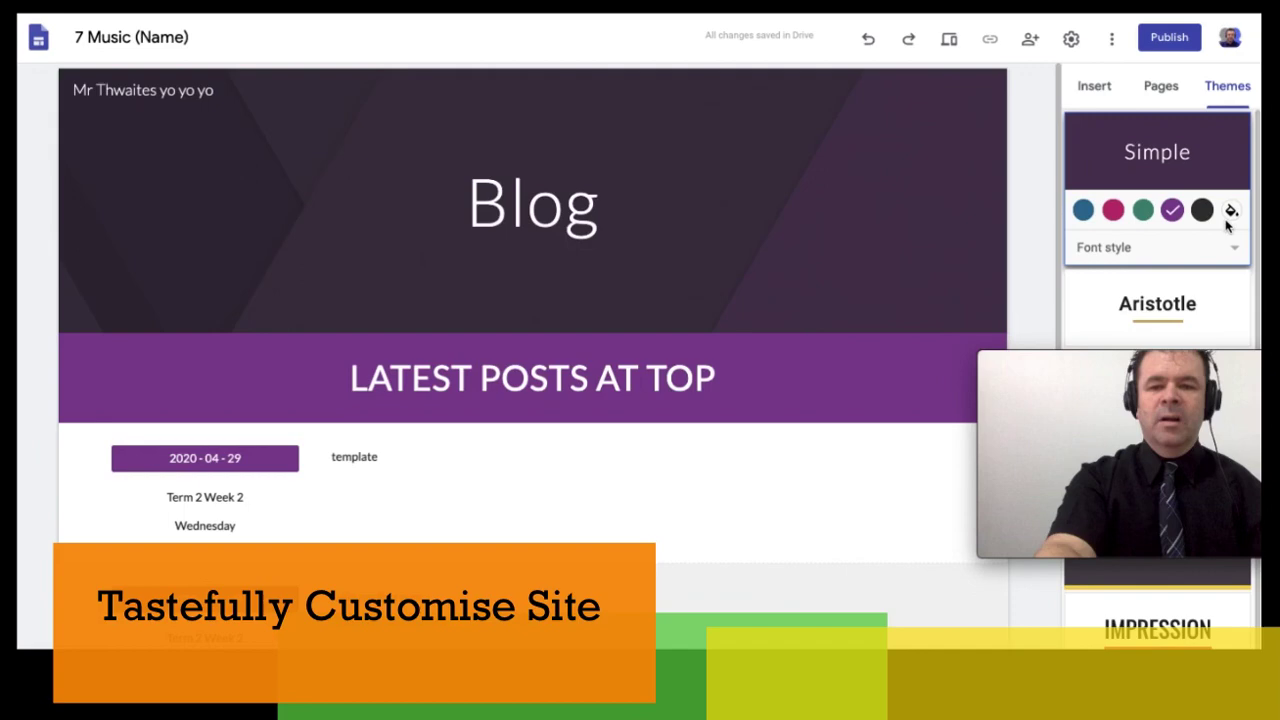
Step: Set a custom colour for the Simple theme, a muted light teal (#7eb1be)
left_click(1232, 210)
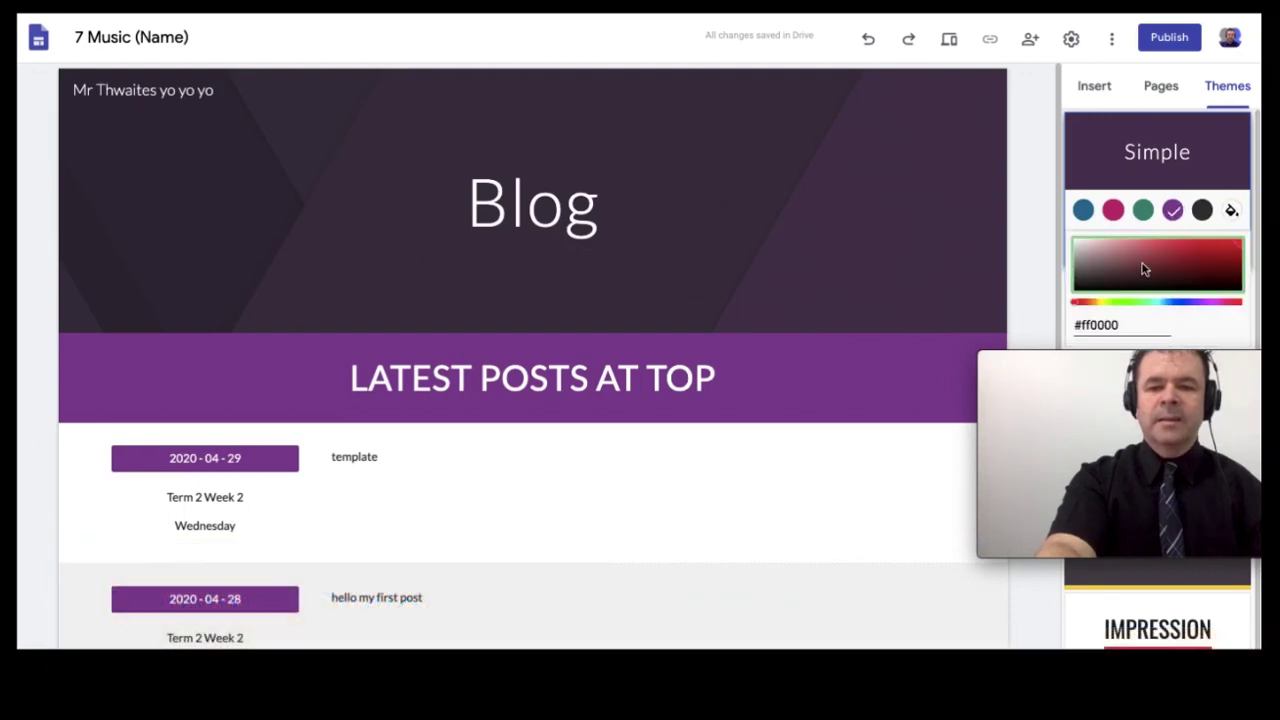
mouse_move(1145, 269)
left_mouse_down()
mouse_move(1114, 251)
mouse_move(1106, 263)
mouse_move(1166, 257)
left_mouse_up()
left_click(1178, 301)
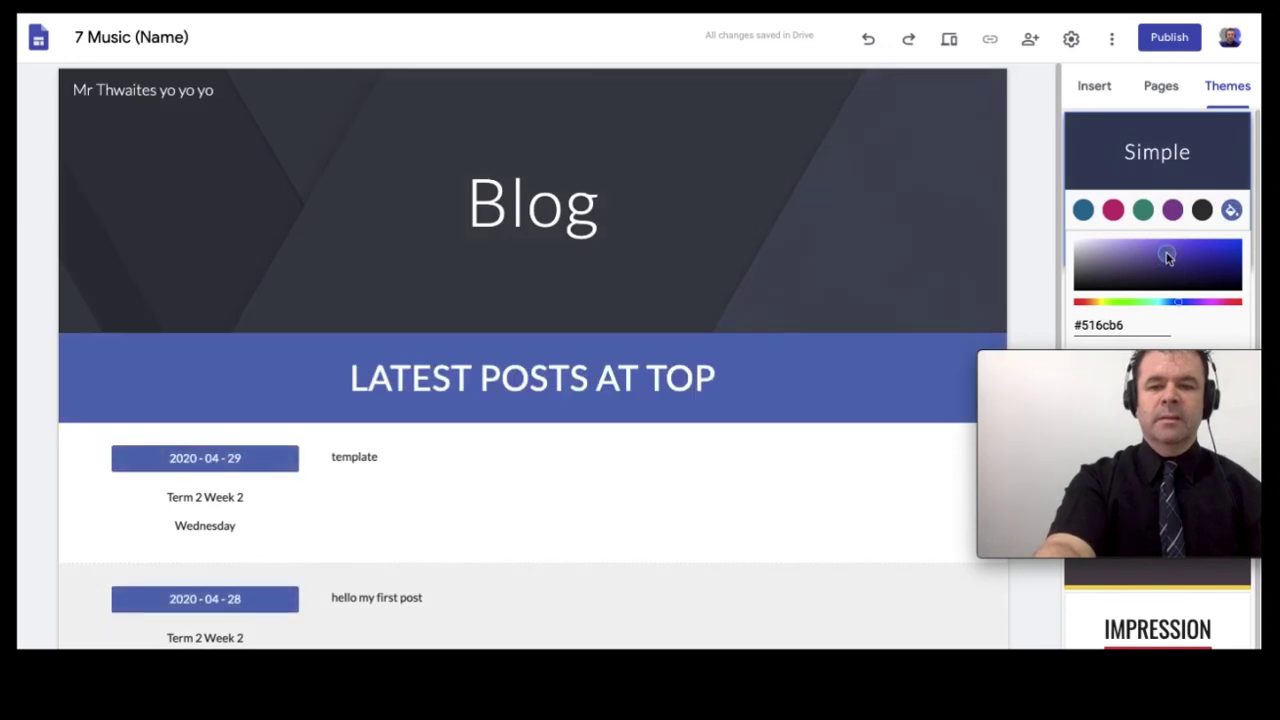
left_click(1164, 303)
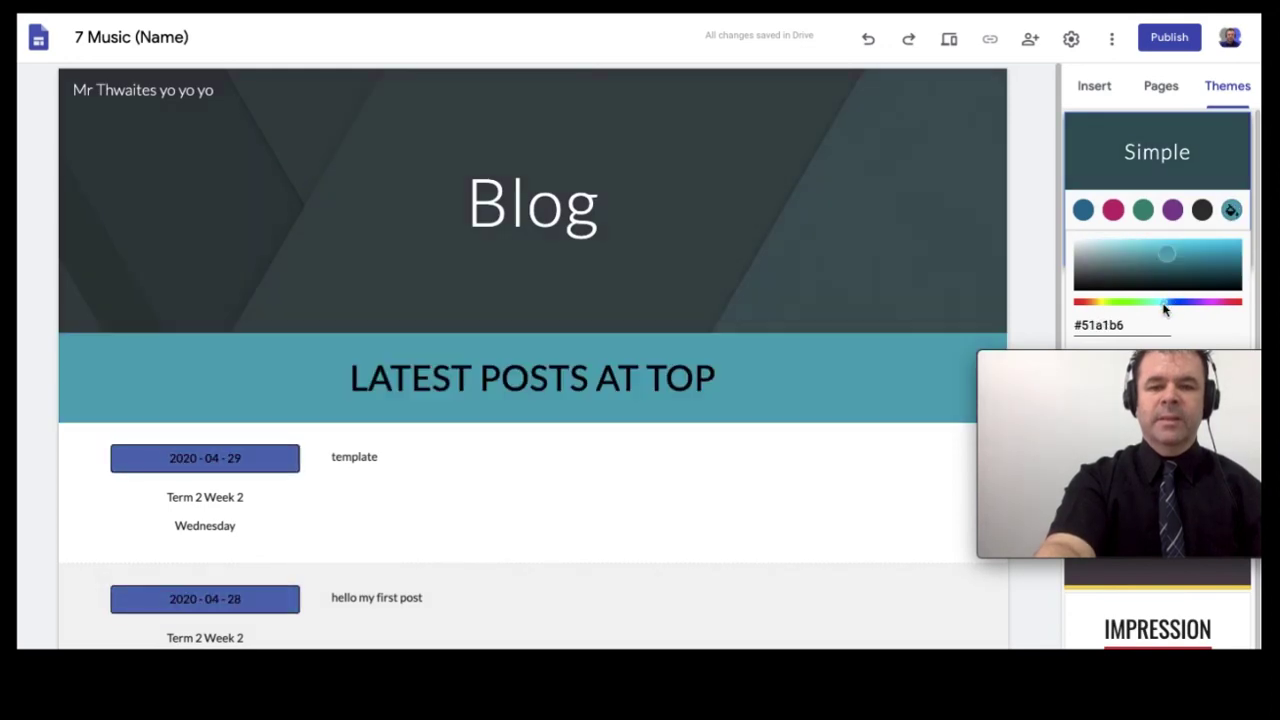
left_click_drag(1171, 259, 1131, 256)
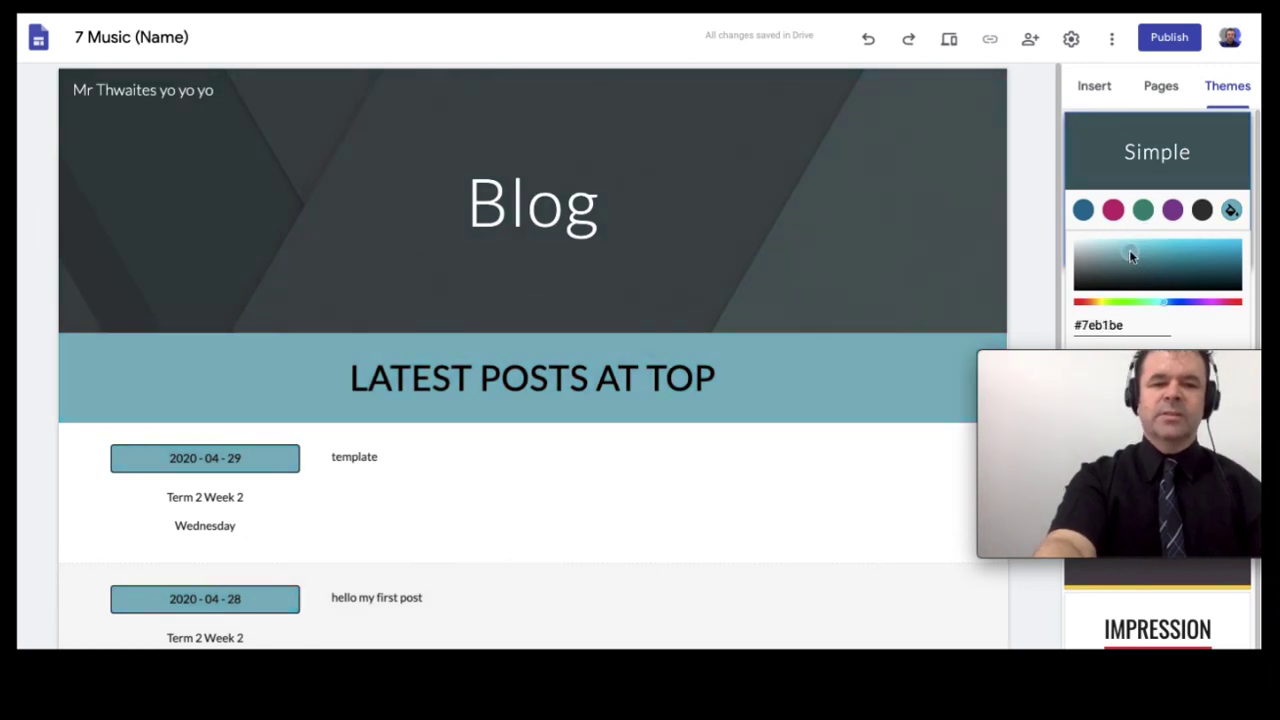
Step: Try the Cover header type on the Blog page header
left_click(887, 203)
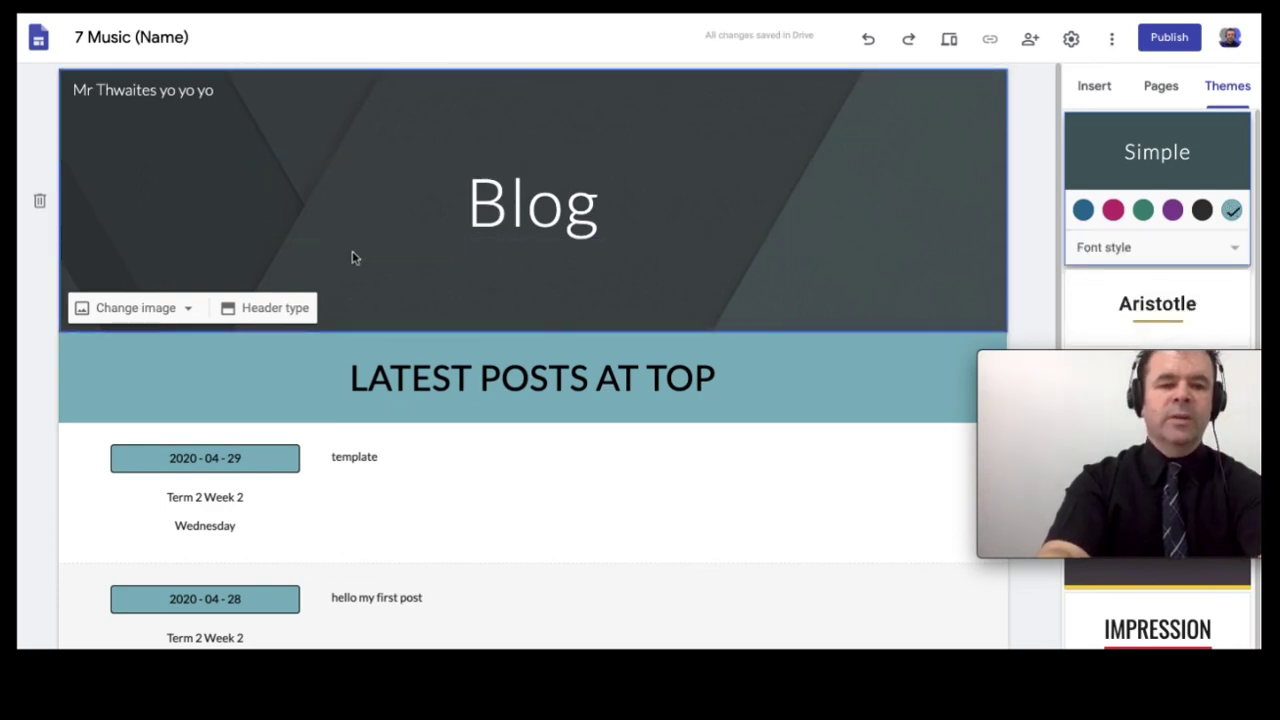
left_click(278, 312)
left_click(150, 303)
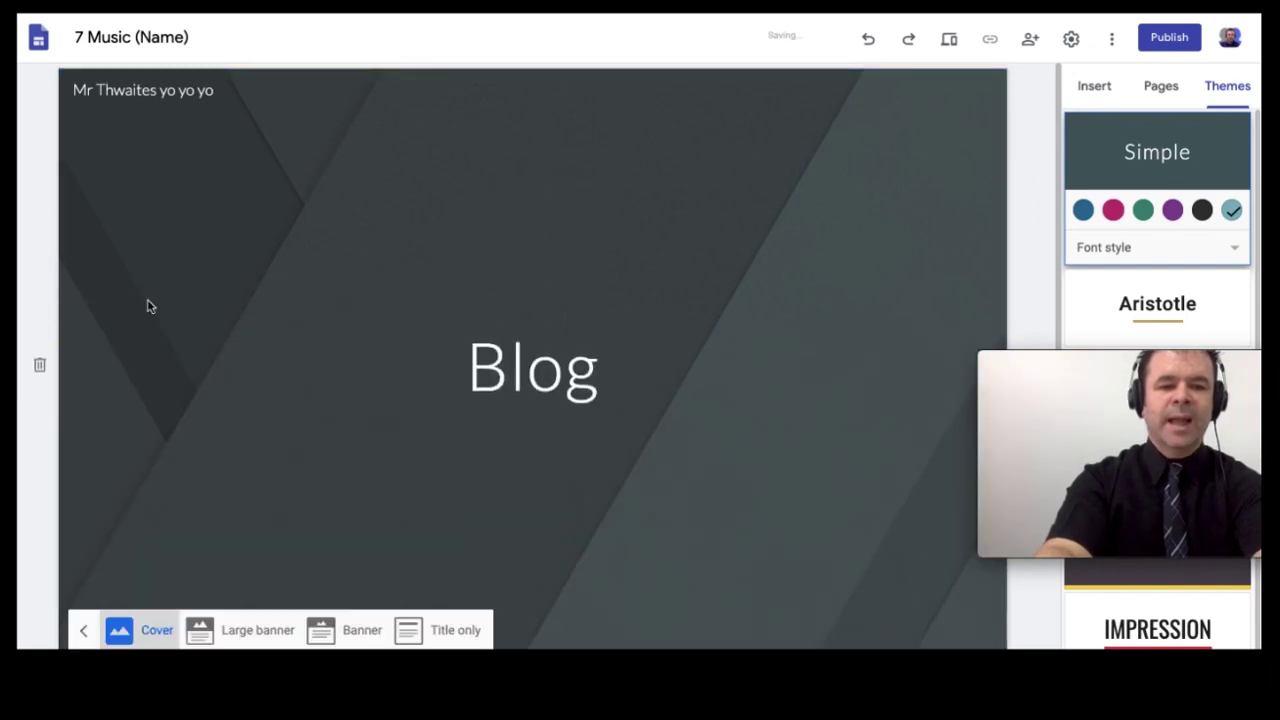
scroll(495, 313, "down", 1)
scroll(494, 312, "down", 4)
scroll(494, 310, "up", 5)
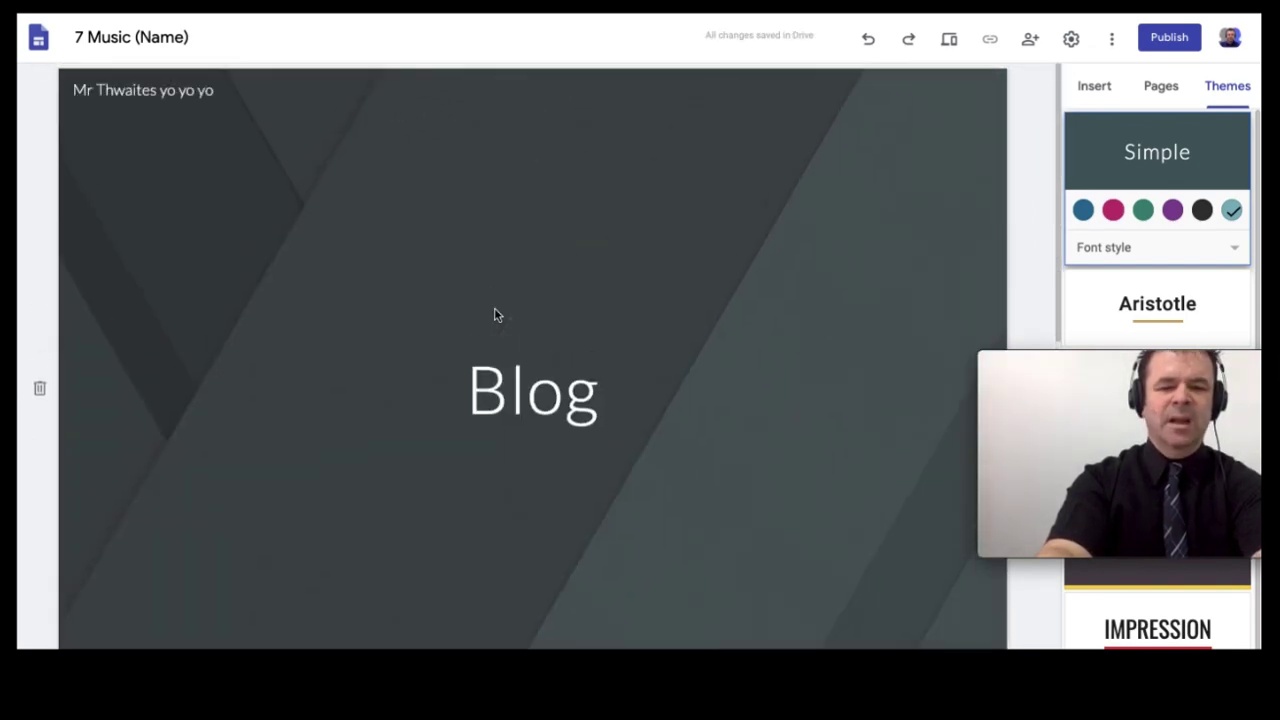
scroll(494, 310, "down", 3)
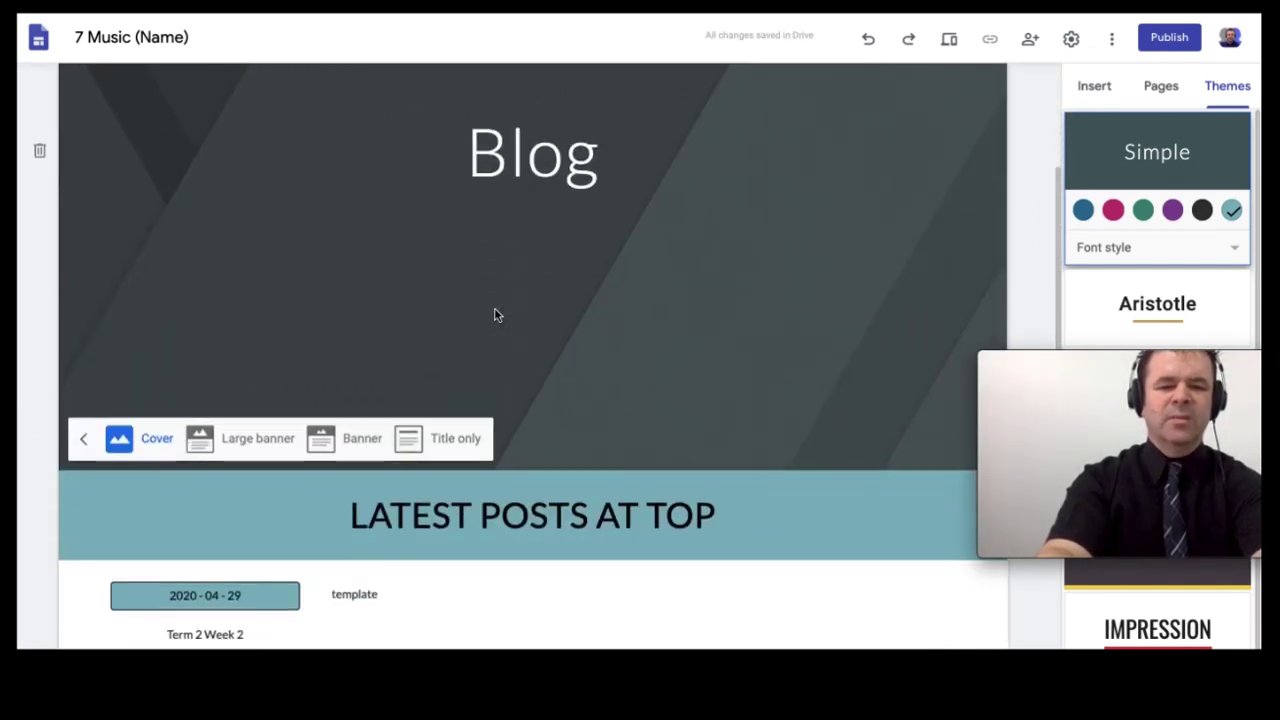
Step: Try the Large banner and Title only header types, and return the Blog header to Banner
left_click(250, 438)
left_click(348, 438)
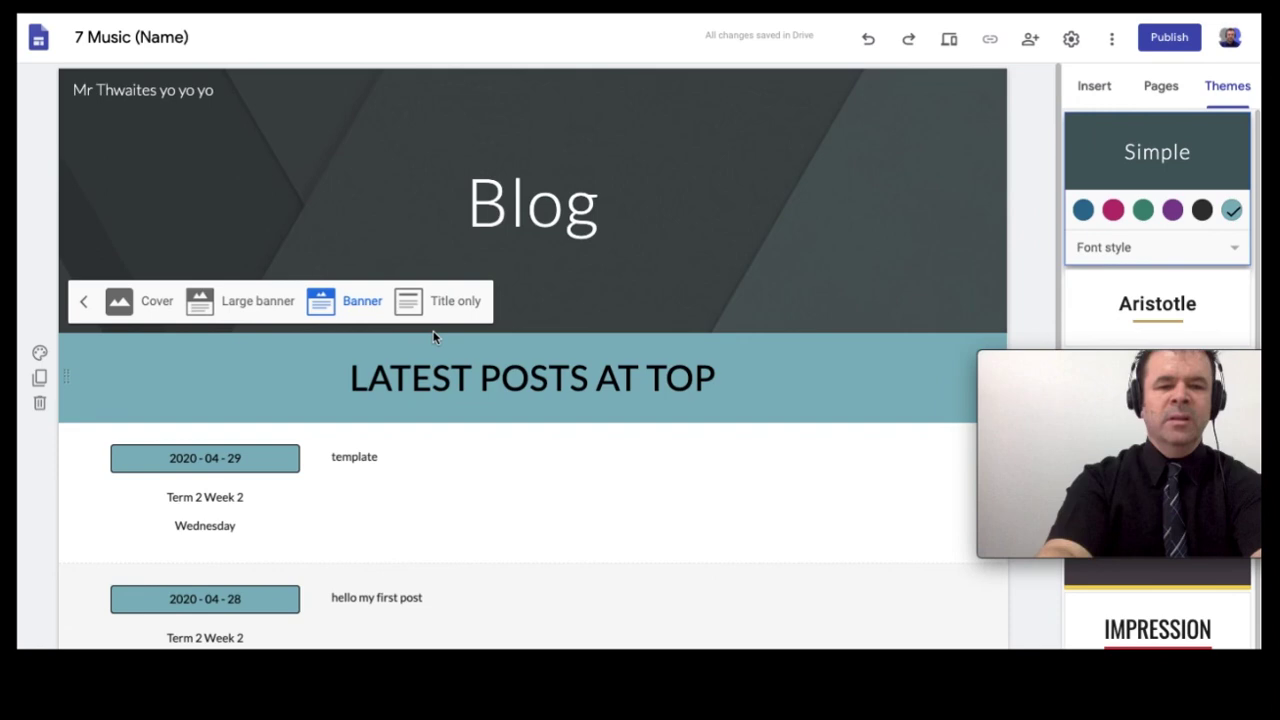
left_click(443, 302)
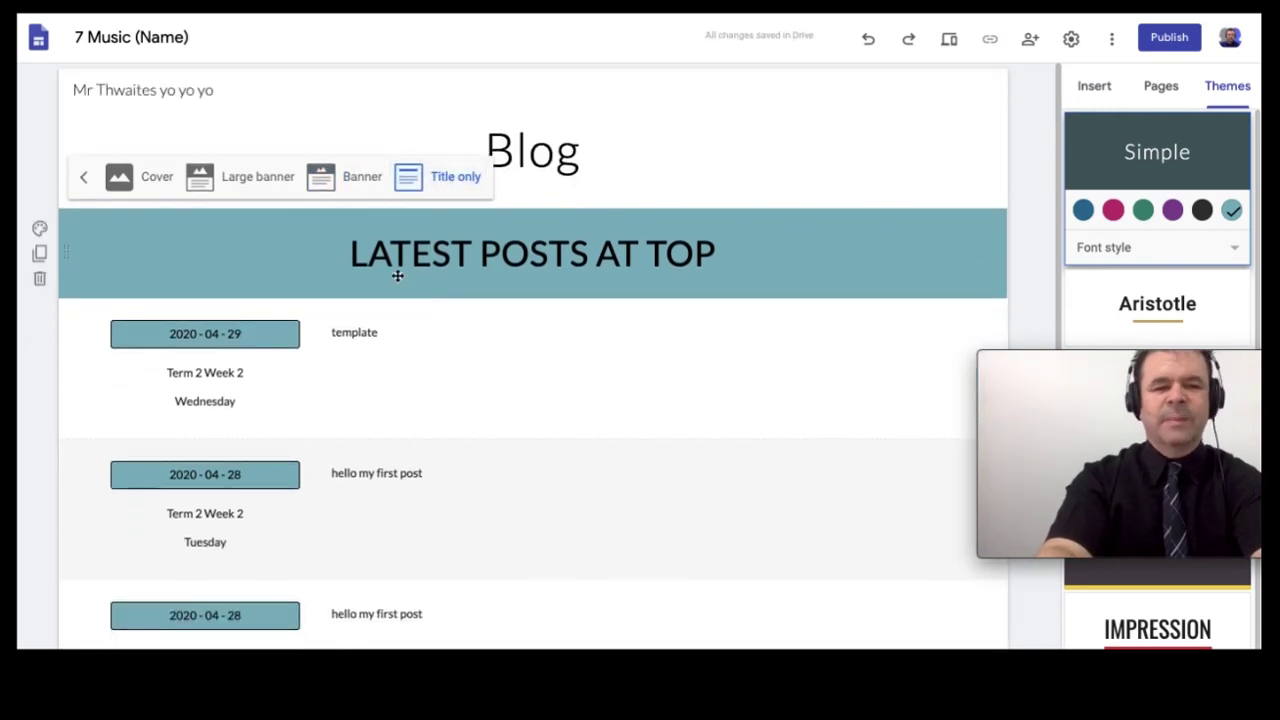
left_click(361, 182)
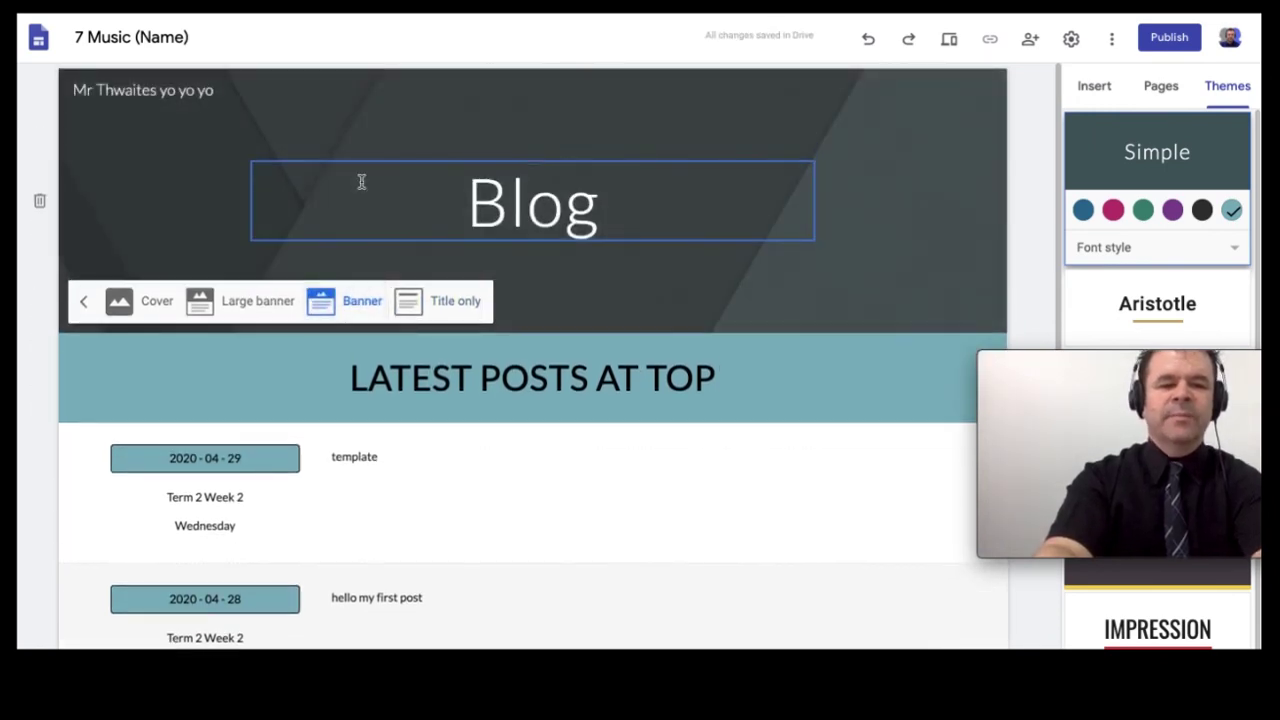
Step: Change the Blog header image to the audio mixing desk photo from the gallery
left_click(626, 274)
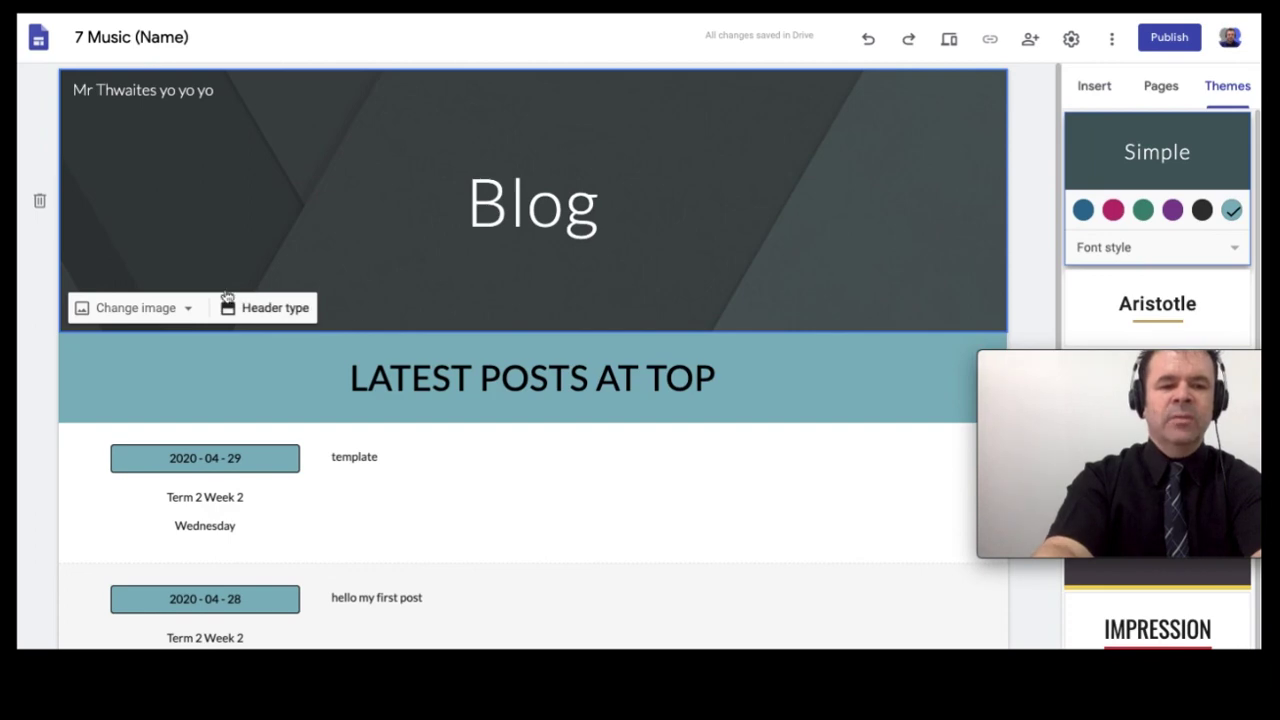
left_click(174, 310)
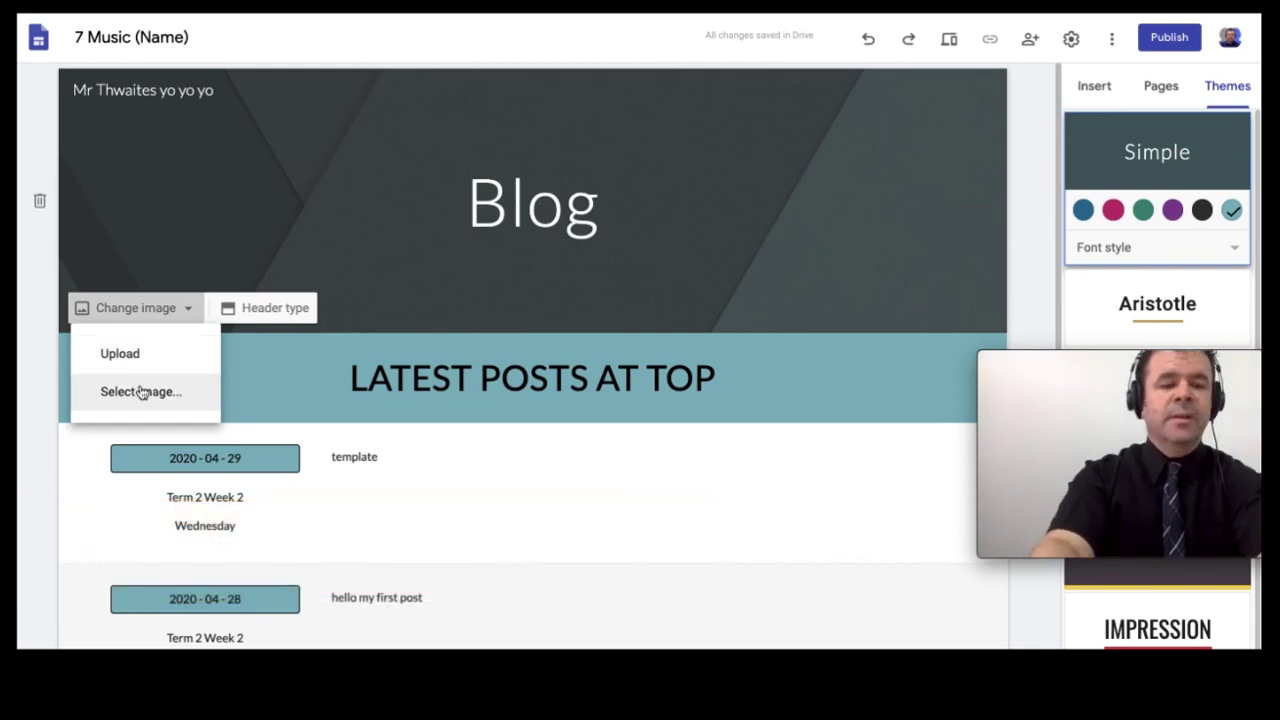
left_click(140, 392)
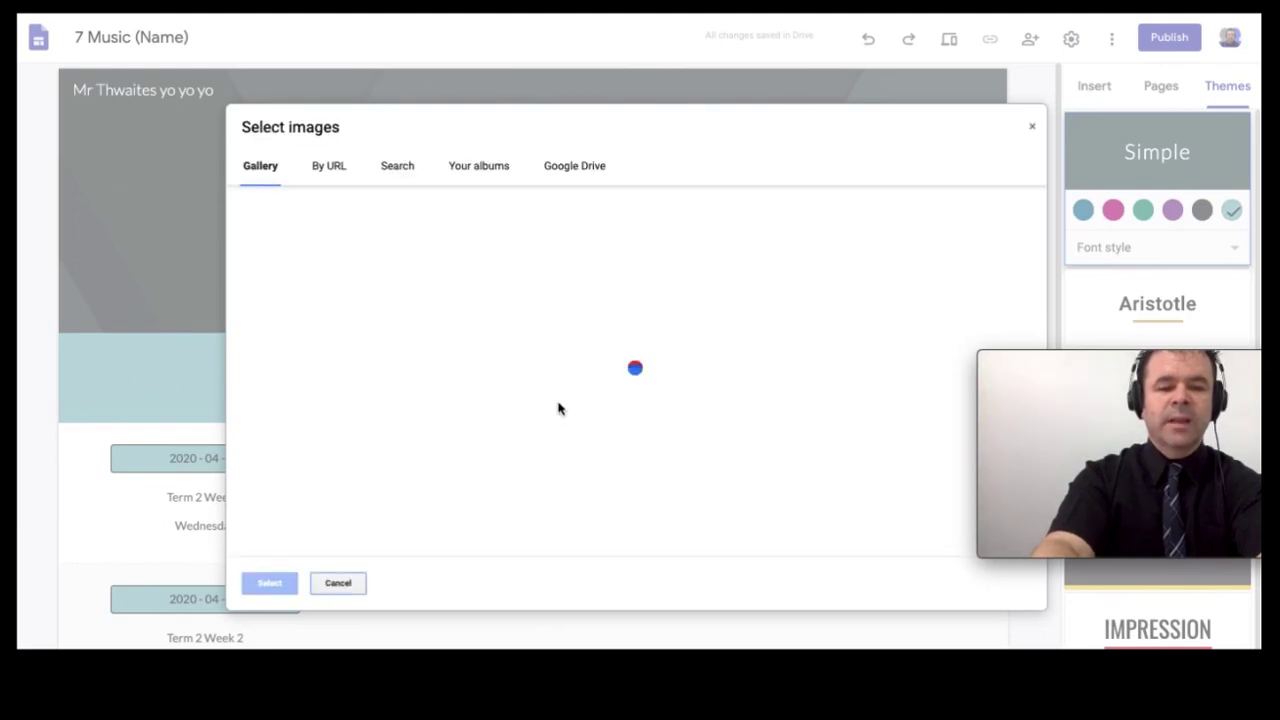
scroll(700, 300, "down", 5)
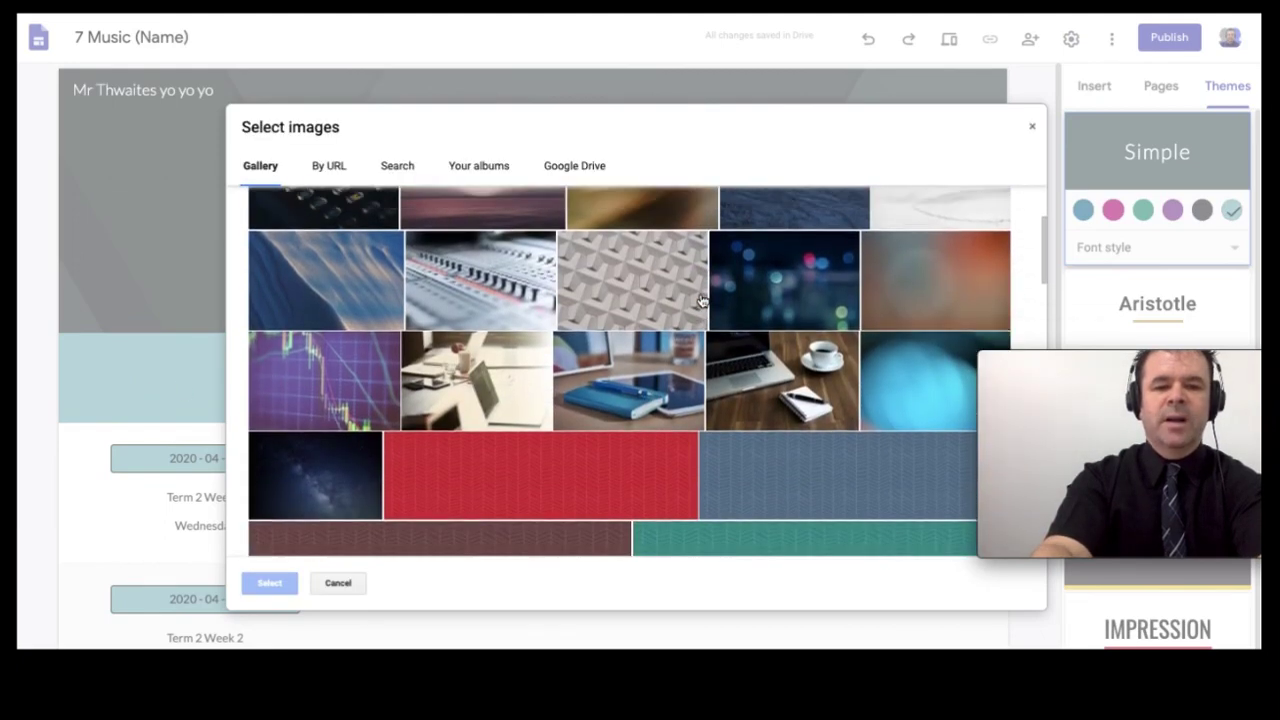
left_click(480, 282)
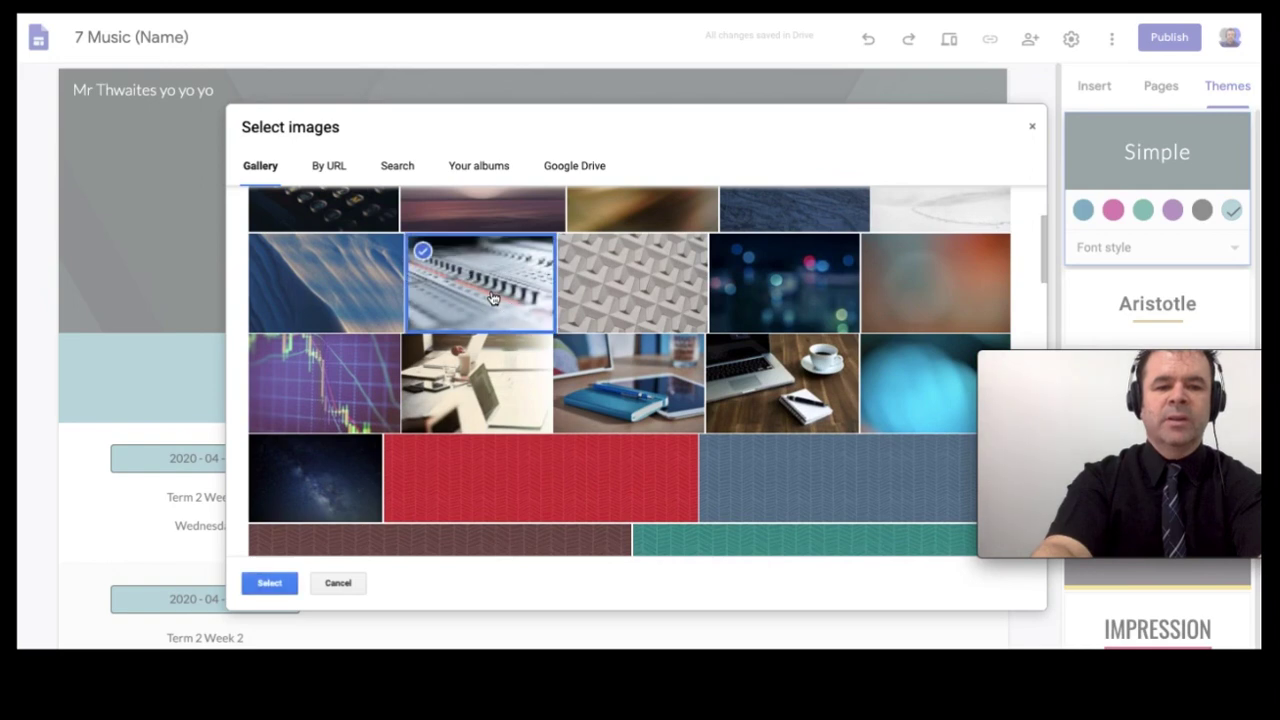
left_click(271, 582)
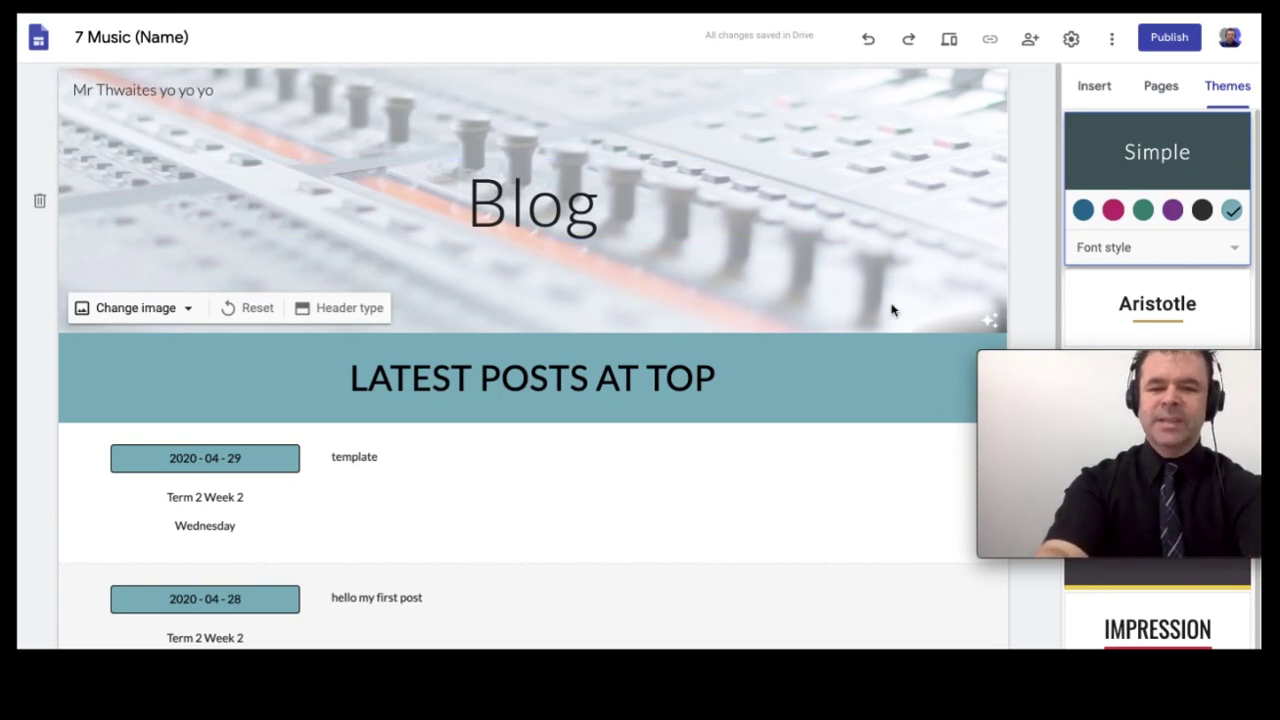
Step: Toggle the header image's readability adjustment off and back on, and reset the header to the theme's default image
left_click(993, 318)
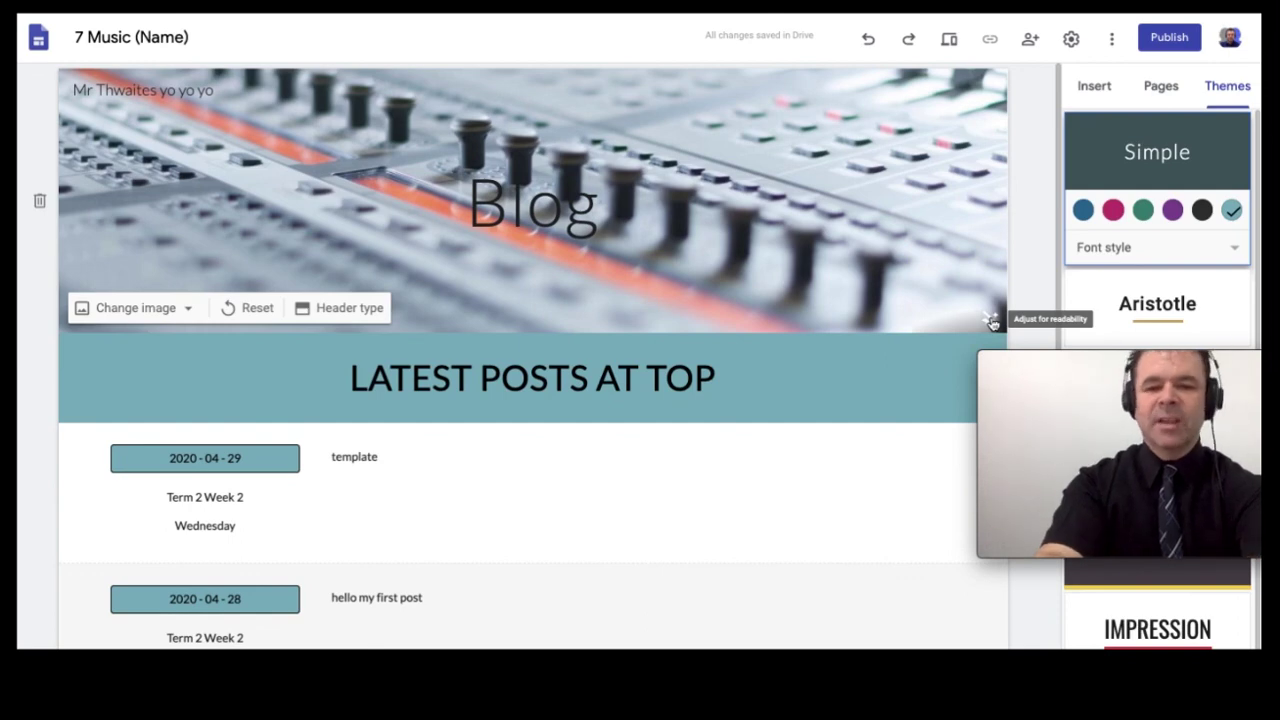
left_click(992, 320)
left_click(255, 309)
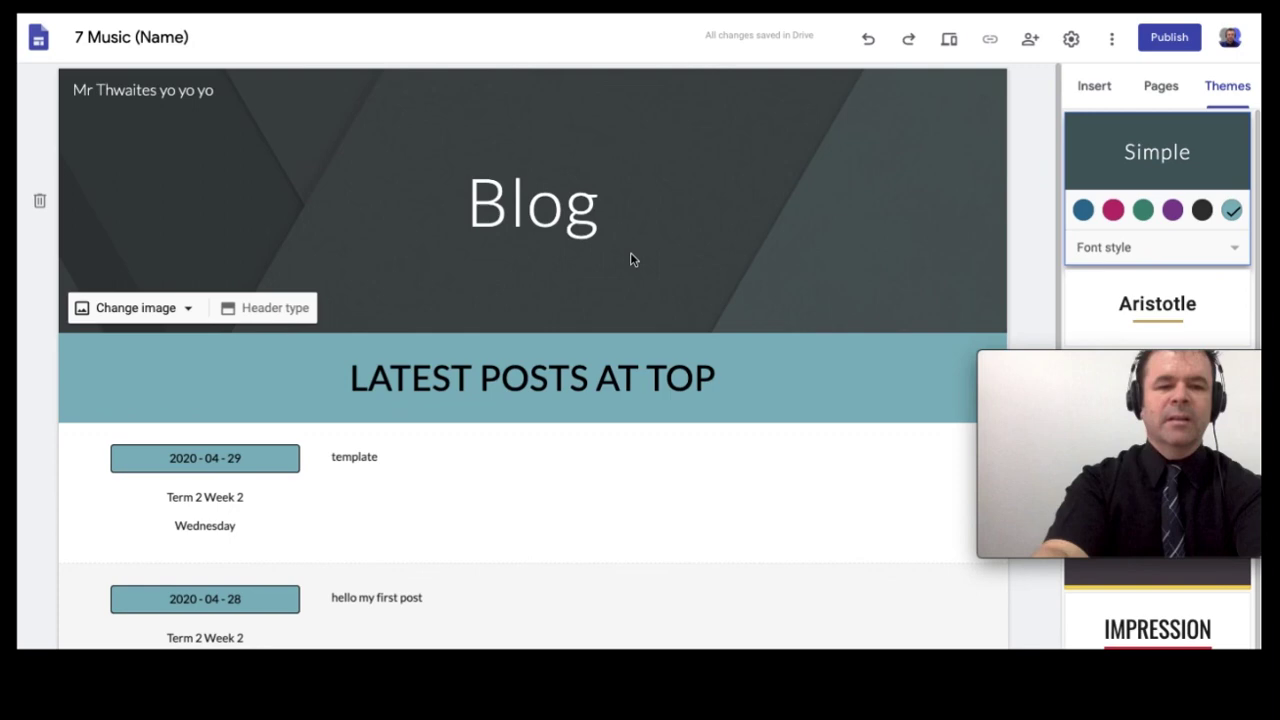
Step: Set the "LATEST POSTS AT TOP" section background to the gallery image of blurred city lights at night
scroll(174, 348, "down", 1)
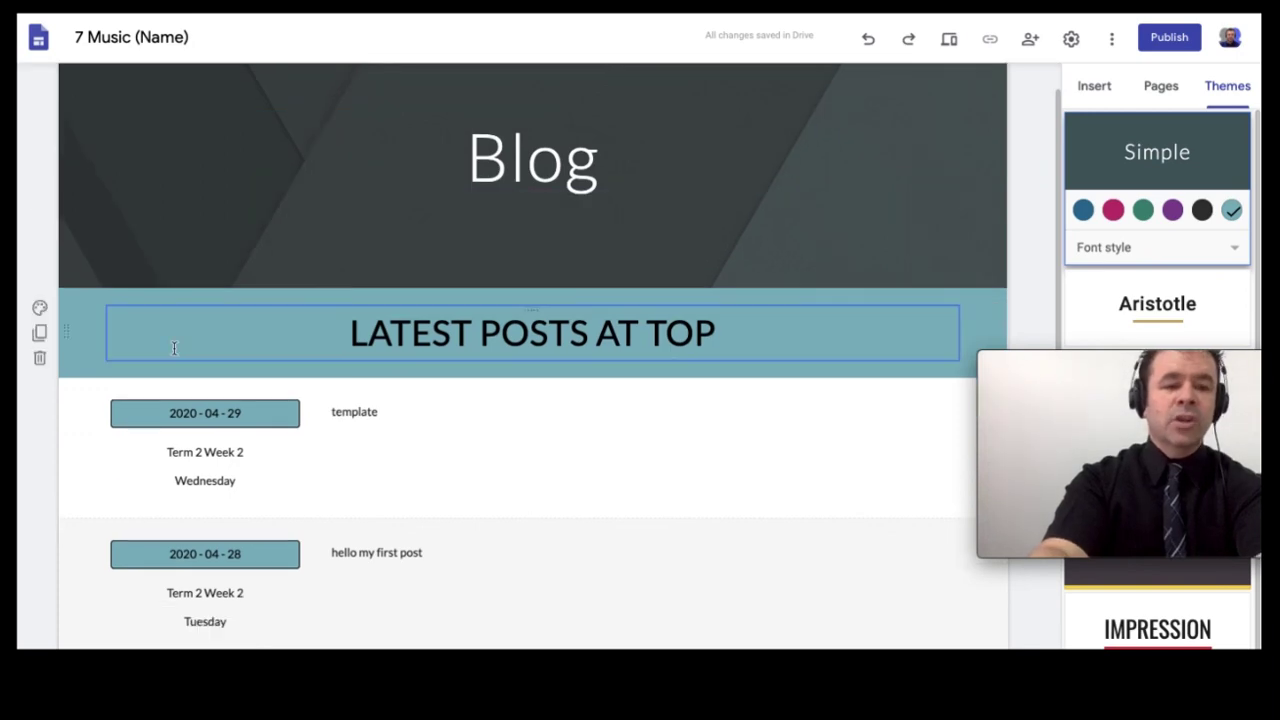
left_click(40, 308)
mouse_move(137, 430)
left_click(262, 470)
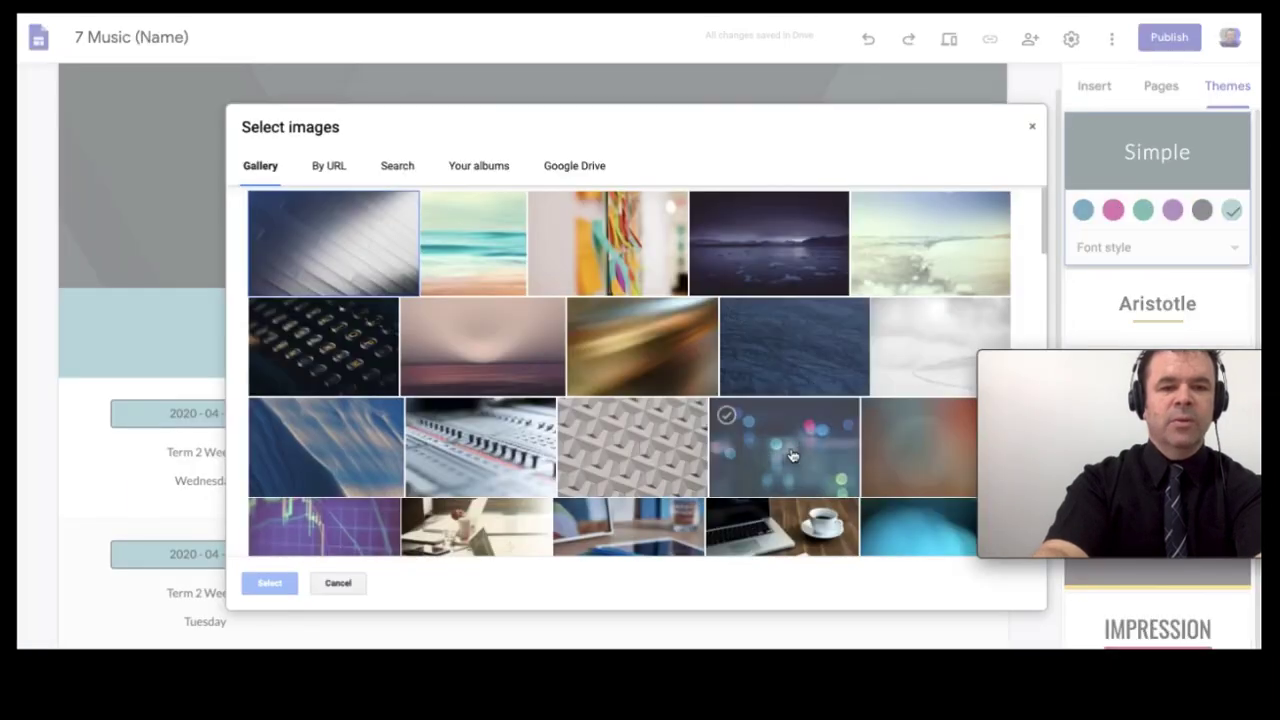
left_click(790, 455)
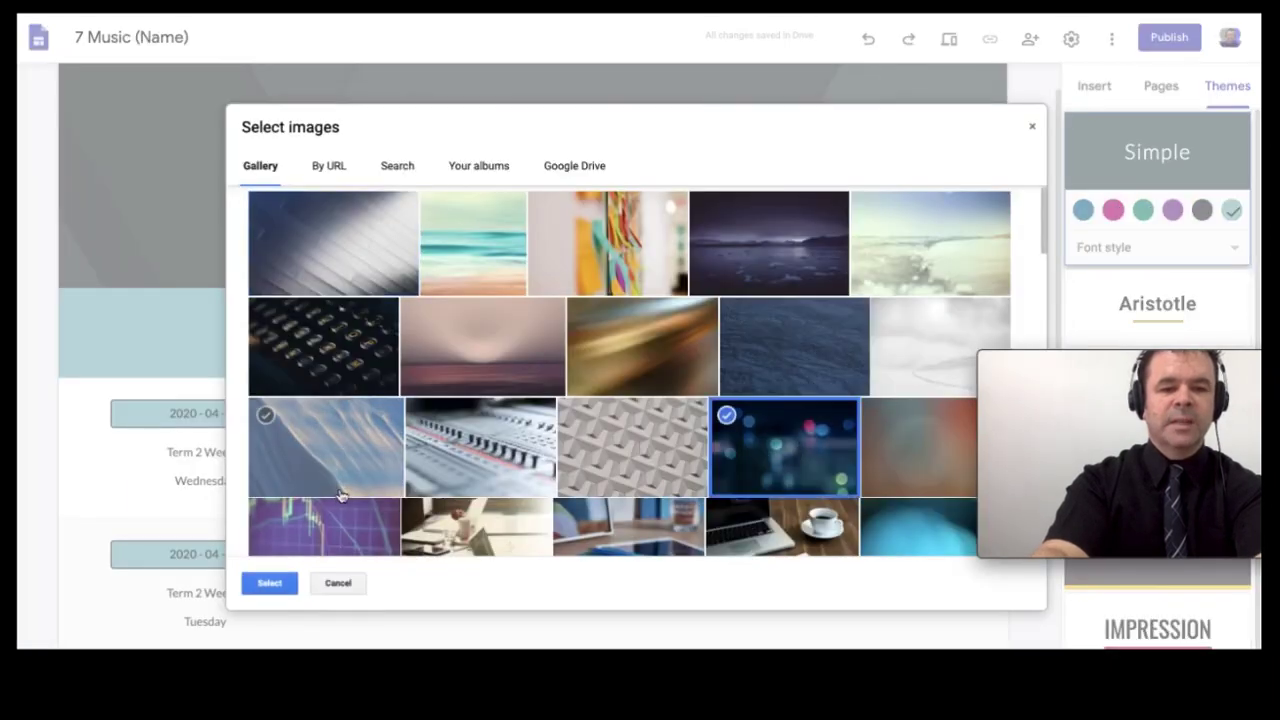
left_click(269, 583)
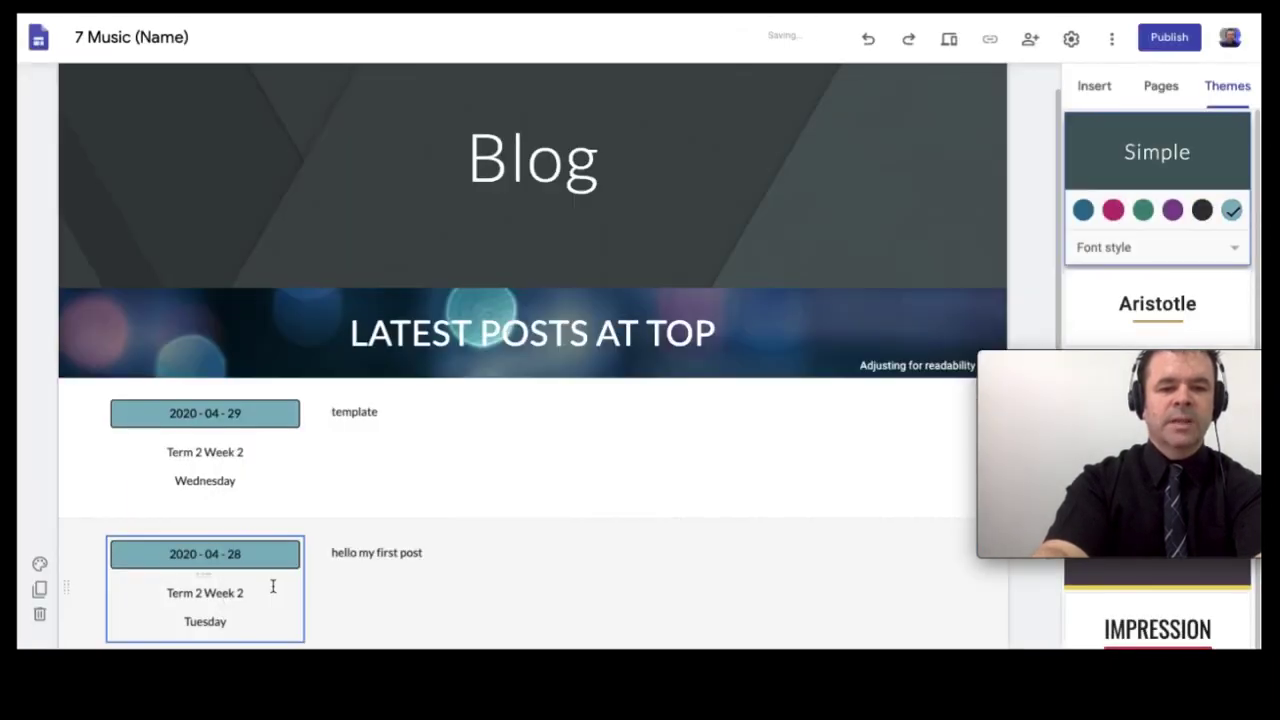
left_click(639, 412)
Step: Duplicate the template post section dated 2020 - 04 - 29
scroll(657, 323, "down", 2)
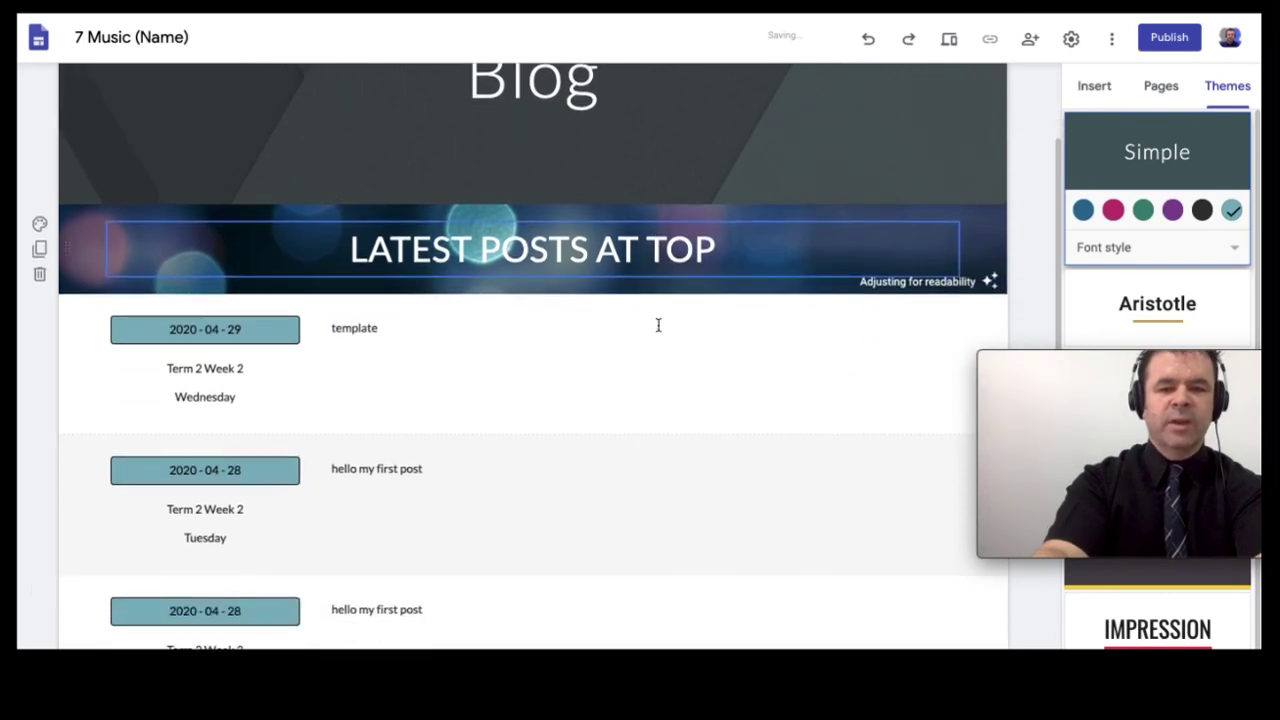
scroll(659, 325, "up", 1)
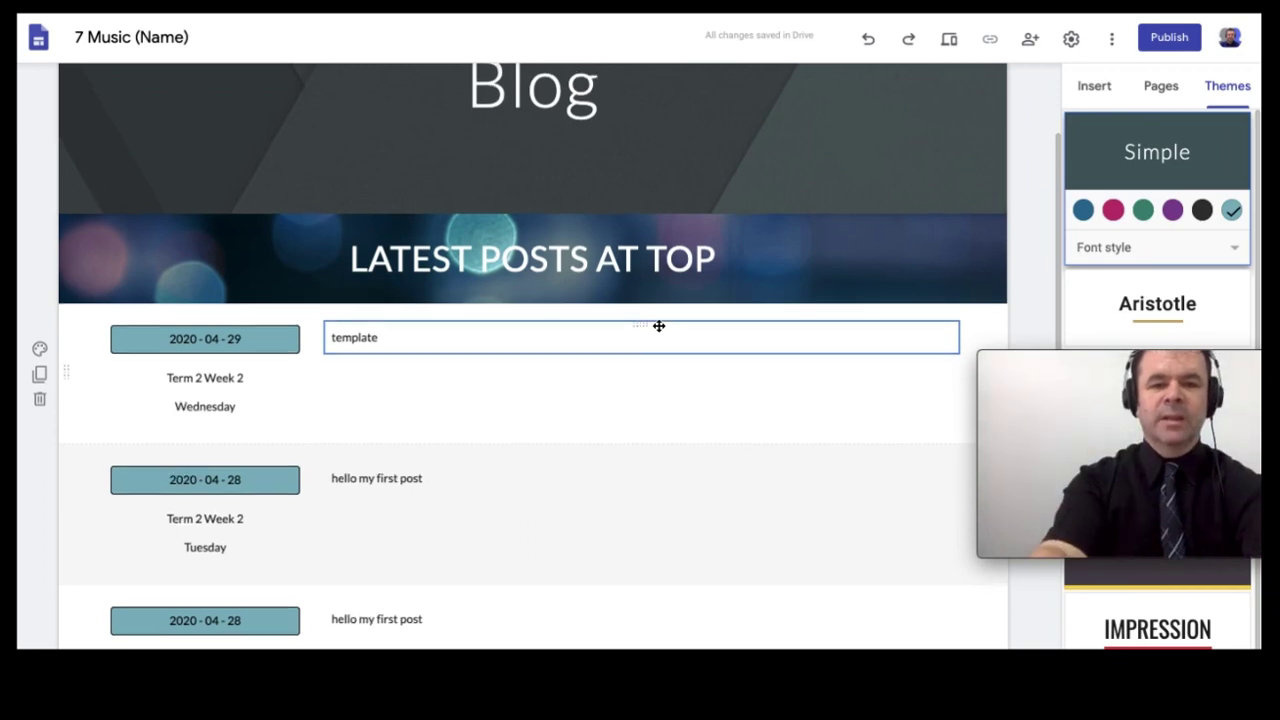
scroll(657, 329, "up", 2)
scroll(558, 405, "down", 1)
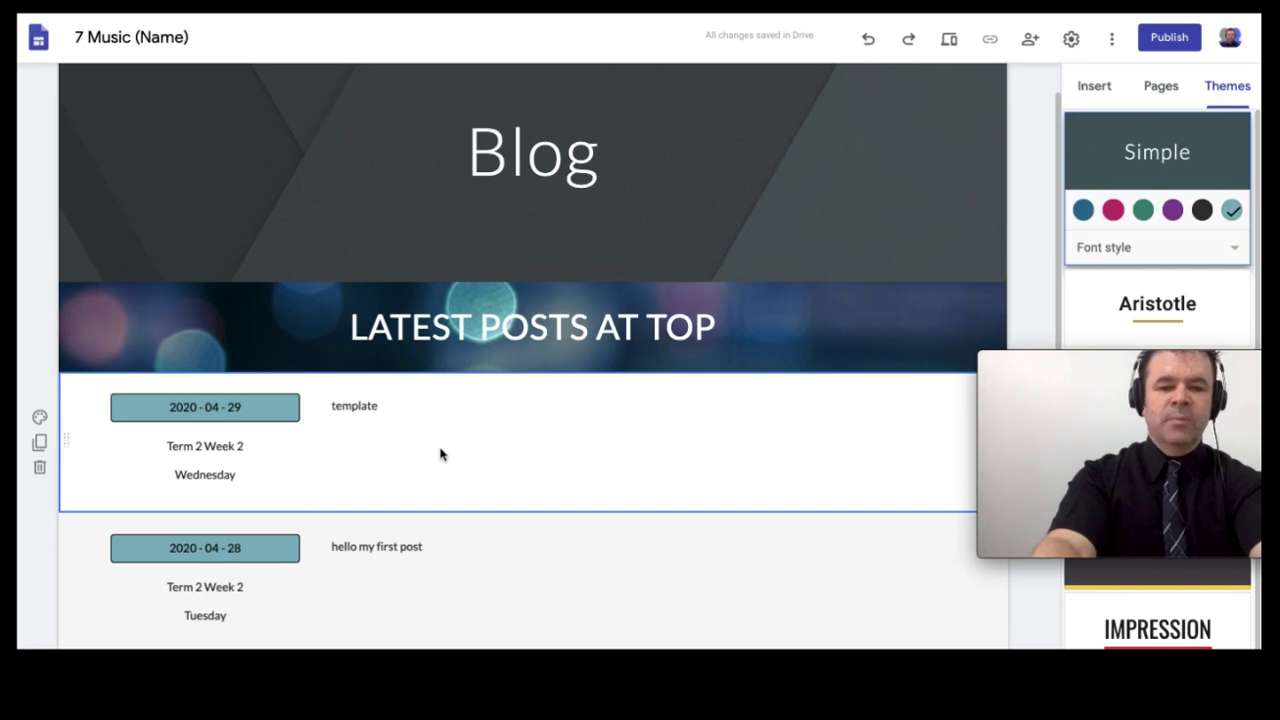
left_click(40, 441)
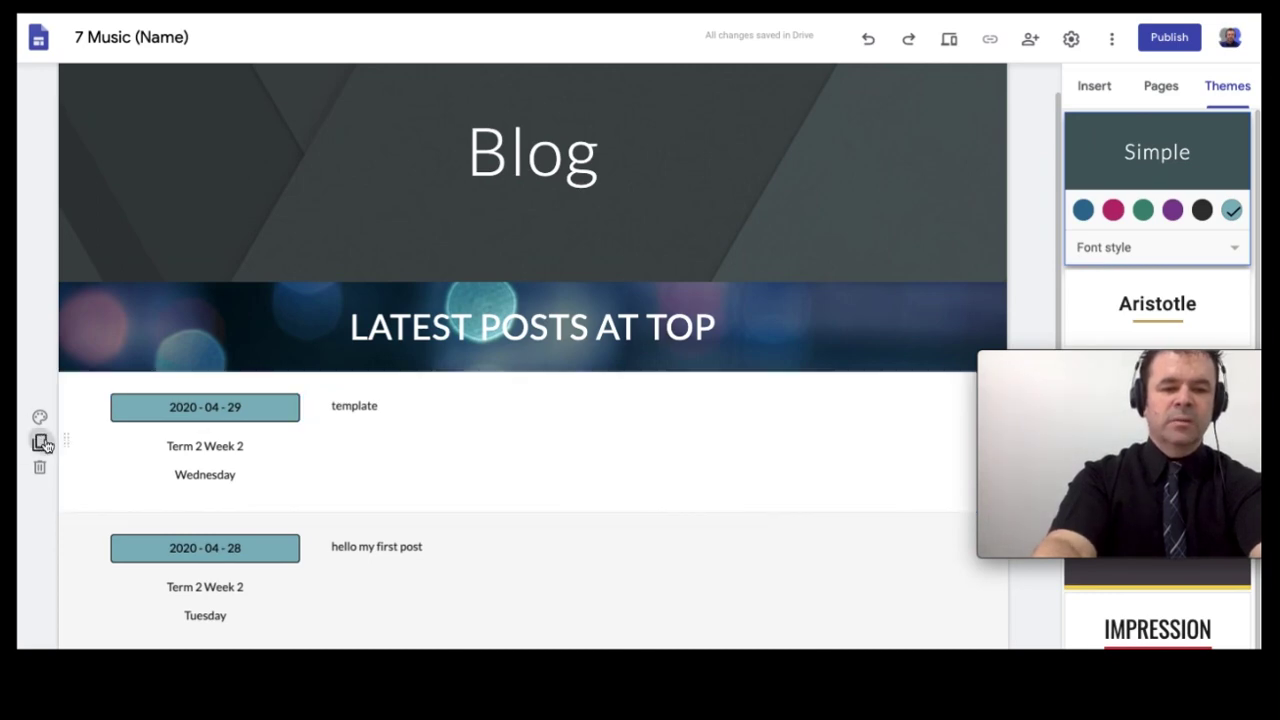
scroll(185, 420, "up", 2)
Step: Replace the word "template" in the duplicated post with the teacher's name followed by "comments"
left_click(362, 356)
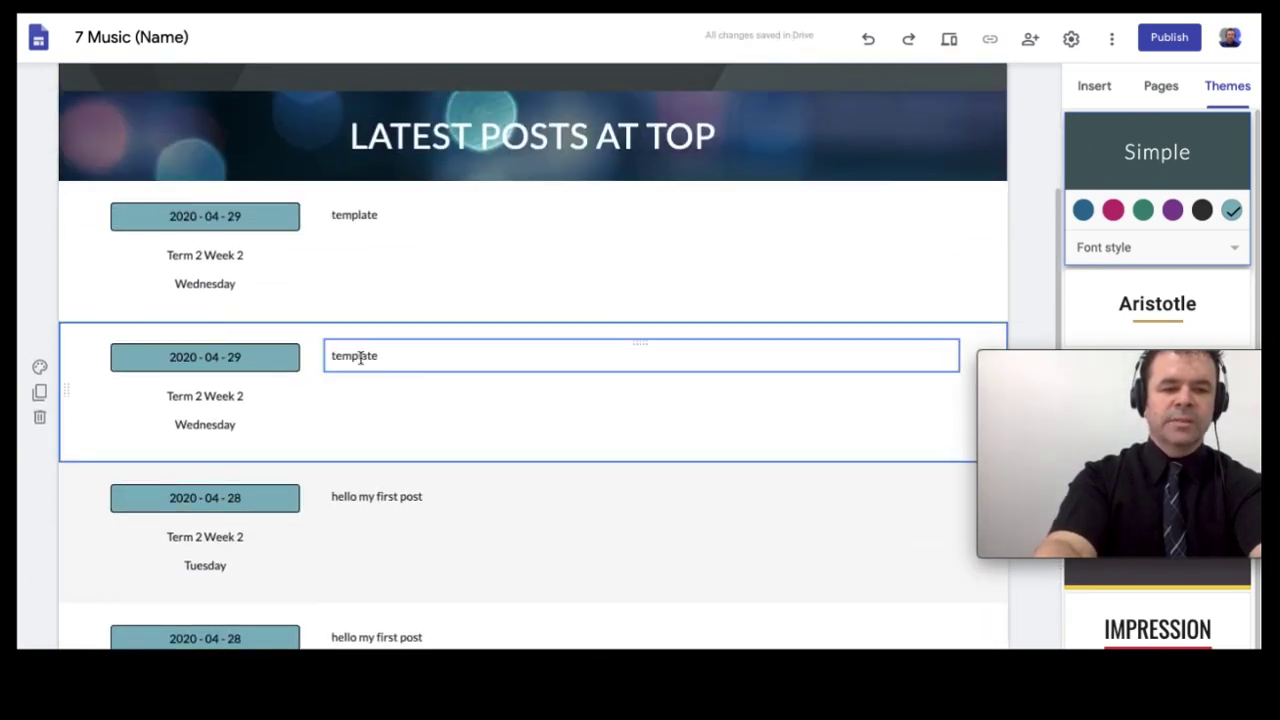
double_click(362, 356)
type("mr")
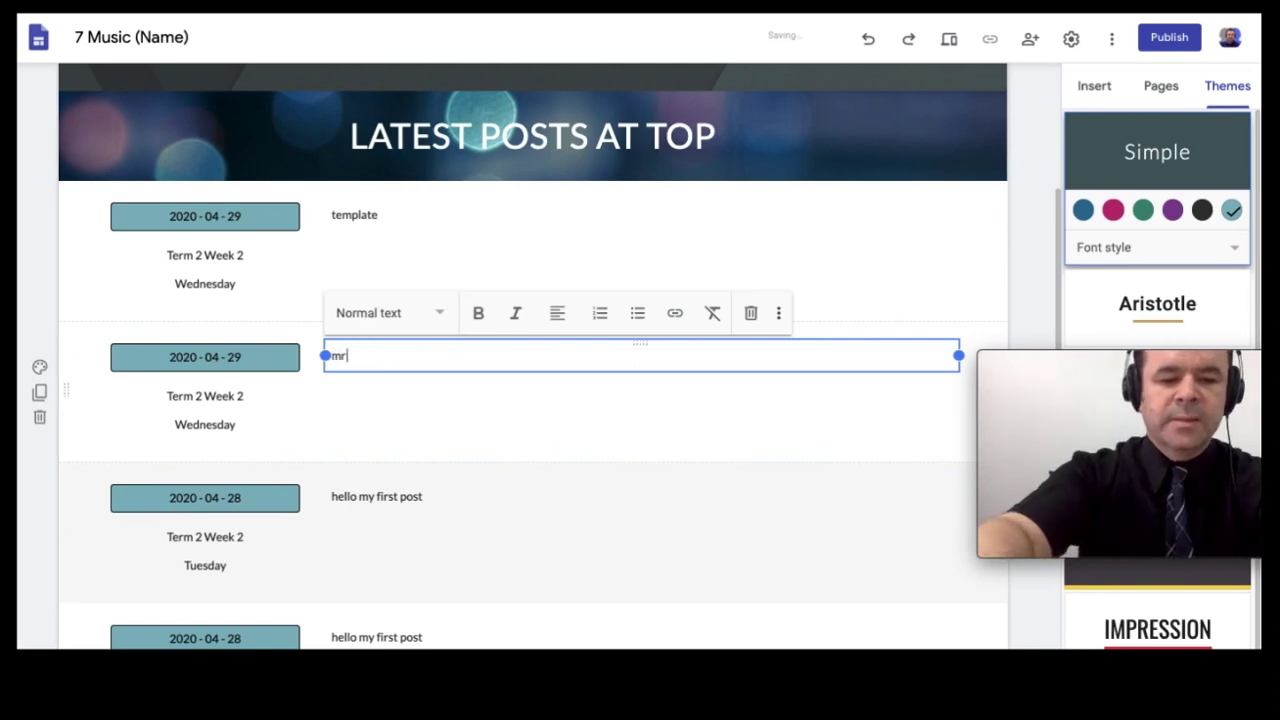
type(" thwaites co")
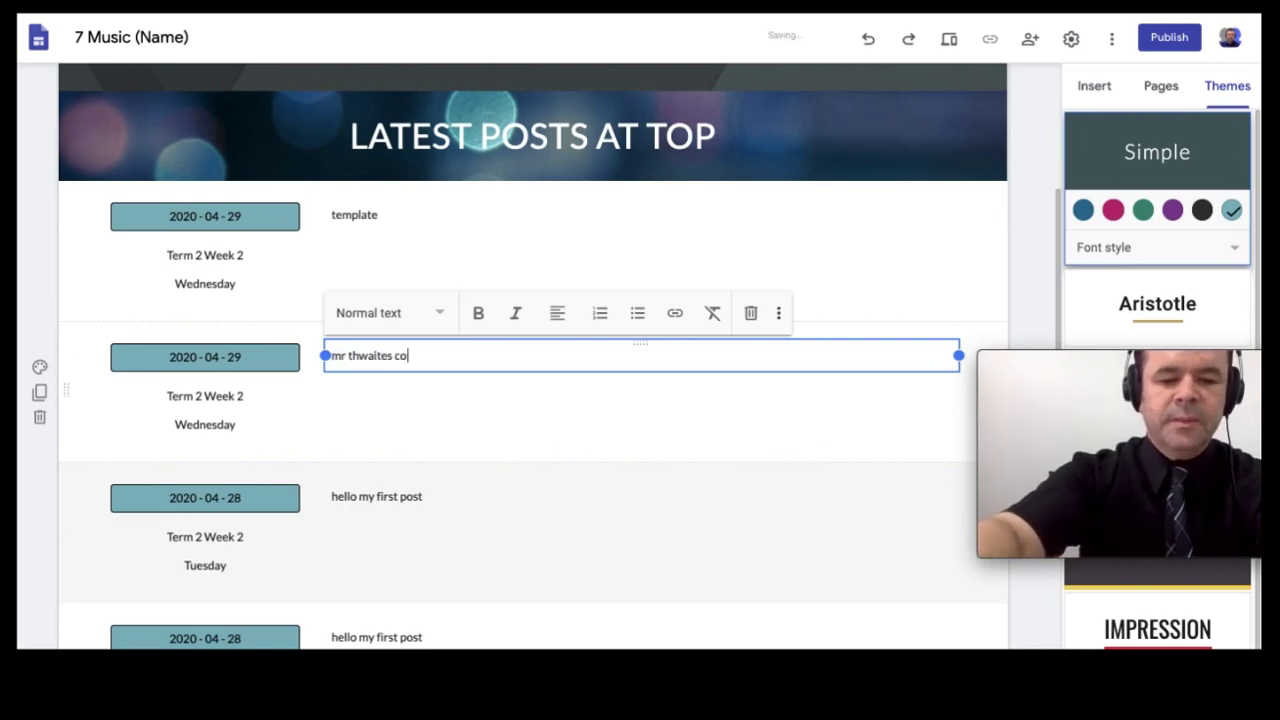
type("mments")
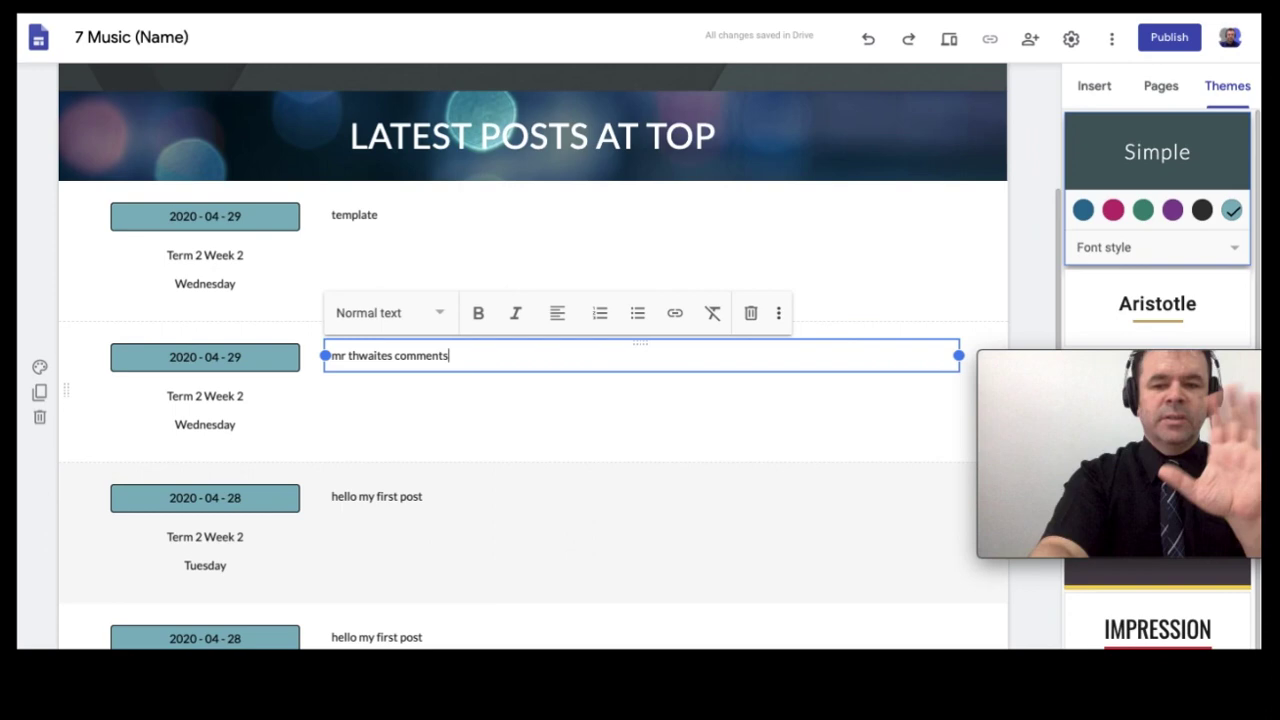
left_click(394, 420)
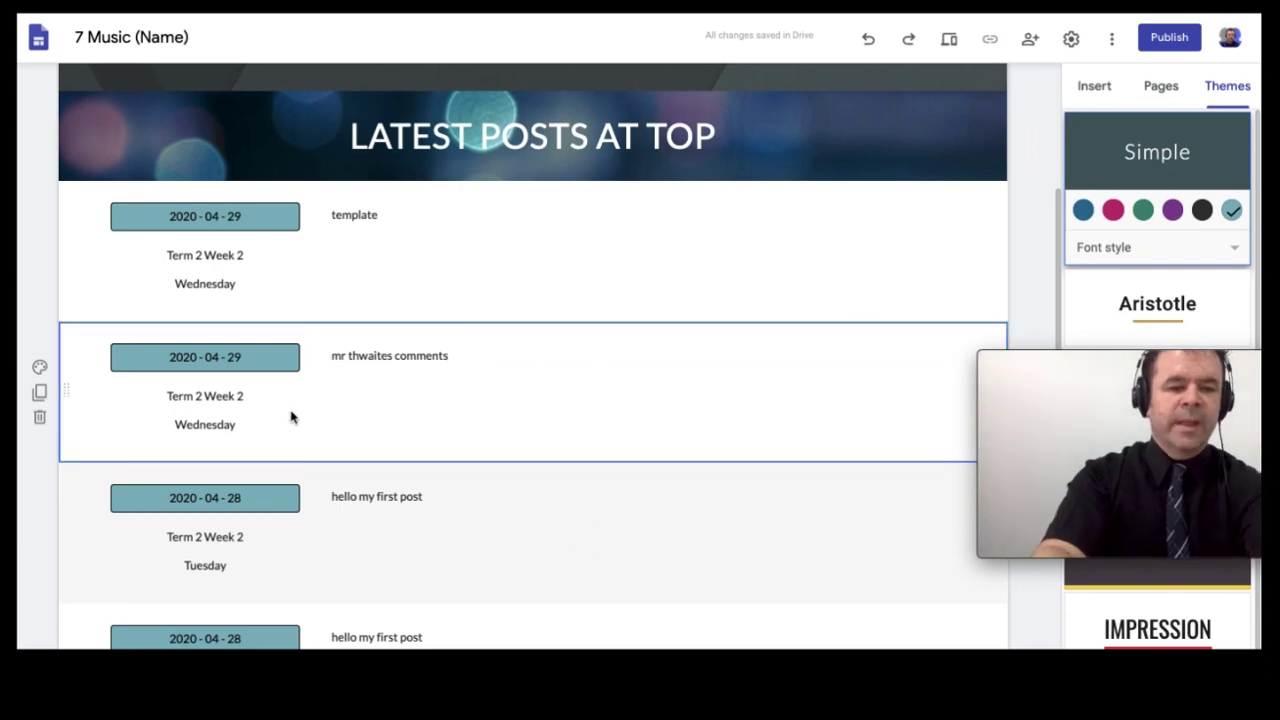
Step: Set the teacher comments section background to the gallery image of blurred bright blue light
left_click(40, 368)
mouse_move(143, 503)
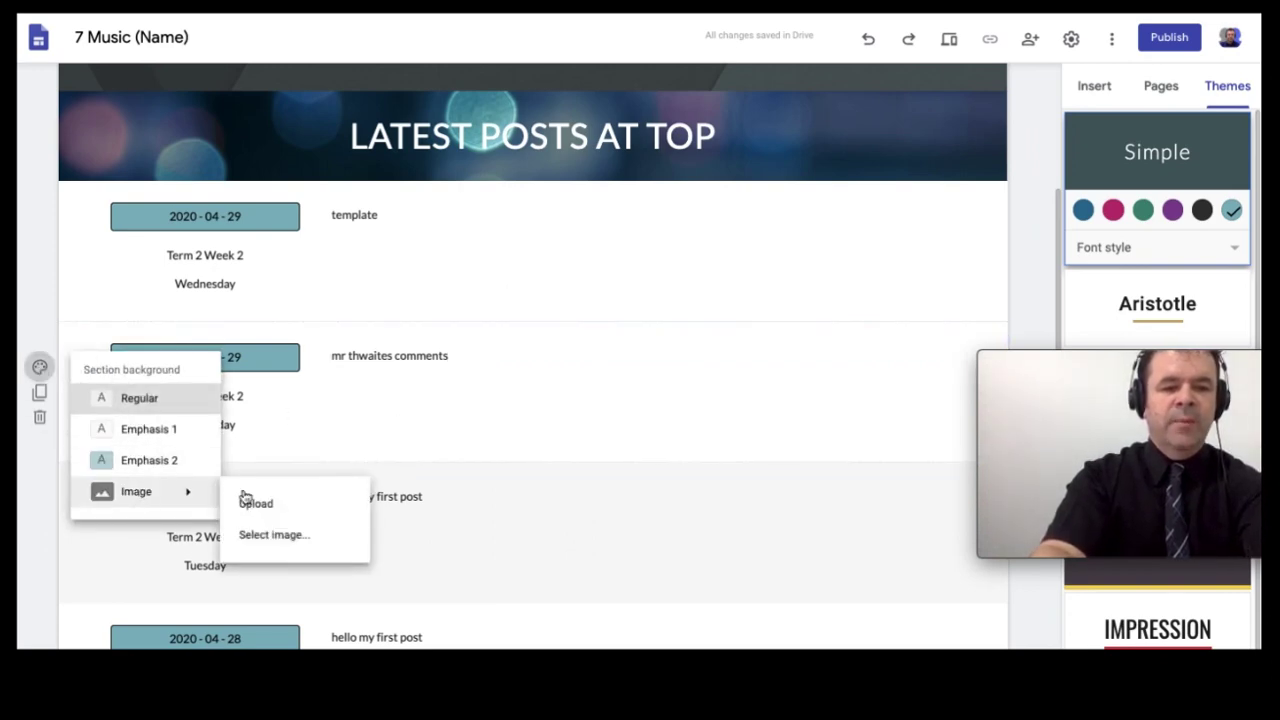
left_click(270, 534)
left_click(900, 525)
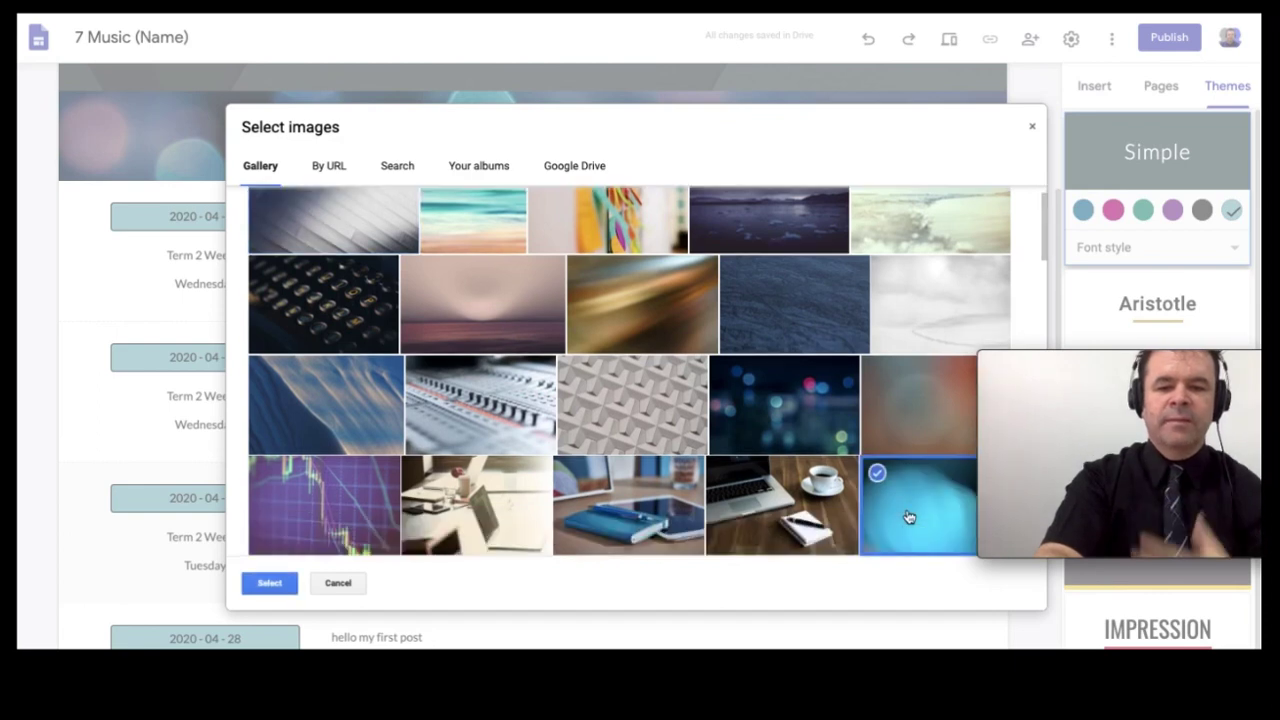
left_click(270, 583)
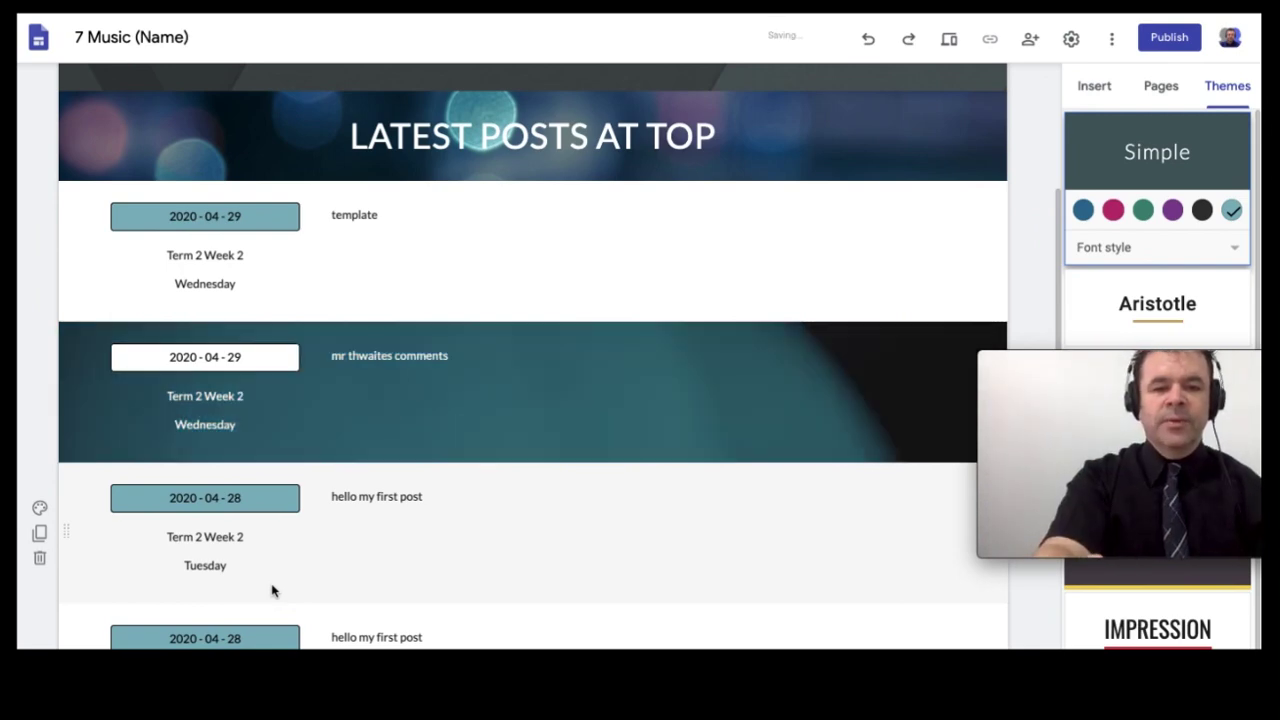
scroll(402, 459, "down", 1)
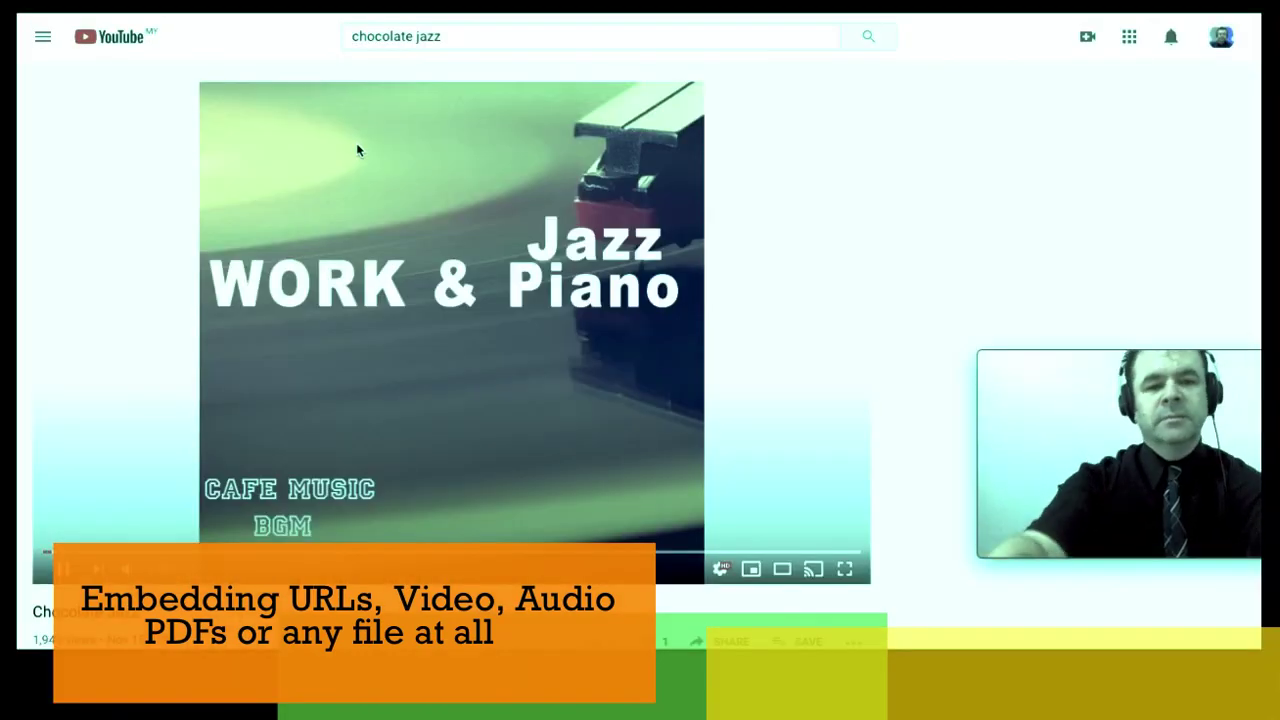
left_click(393, 300)
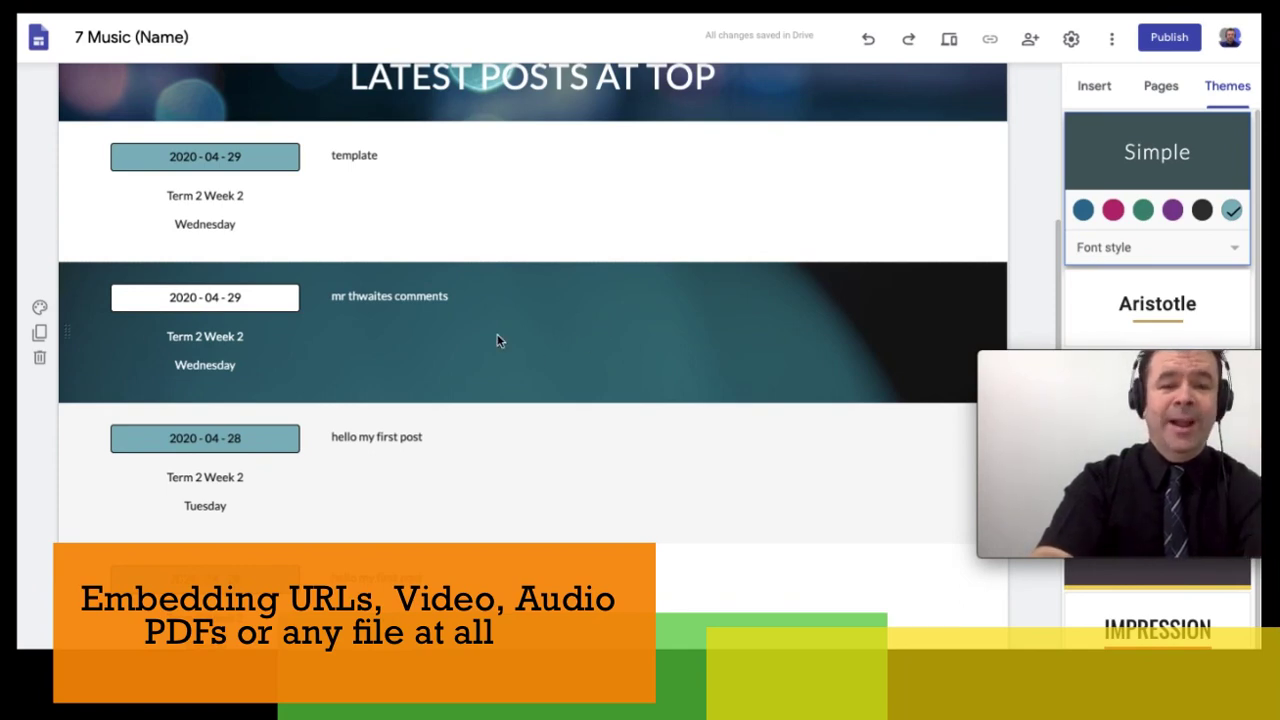
Step: Change the teacher comment heading's ending to "comment:" and add the line "Please listen to this today in your mindfulness meditation session"
left_click(455, 296)
key("BackSpace")
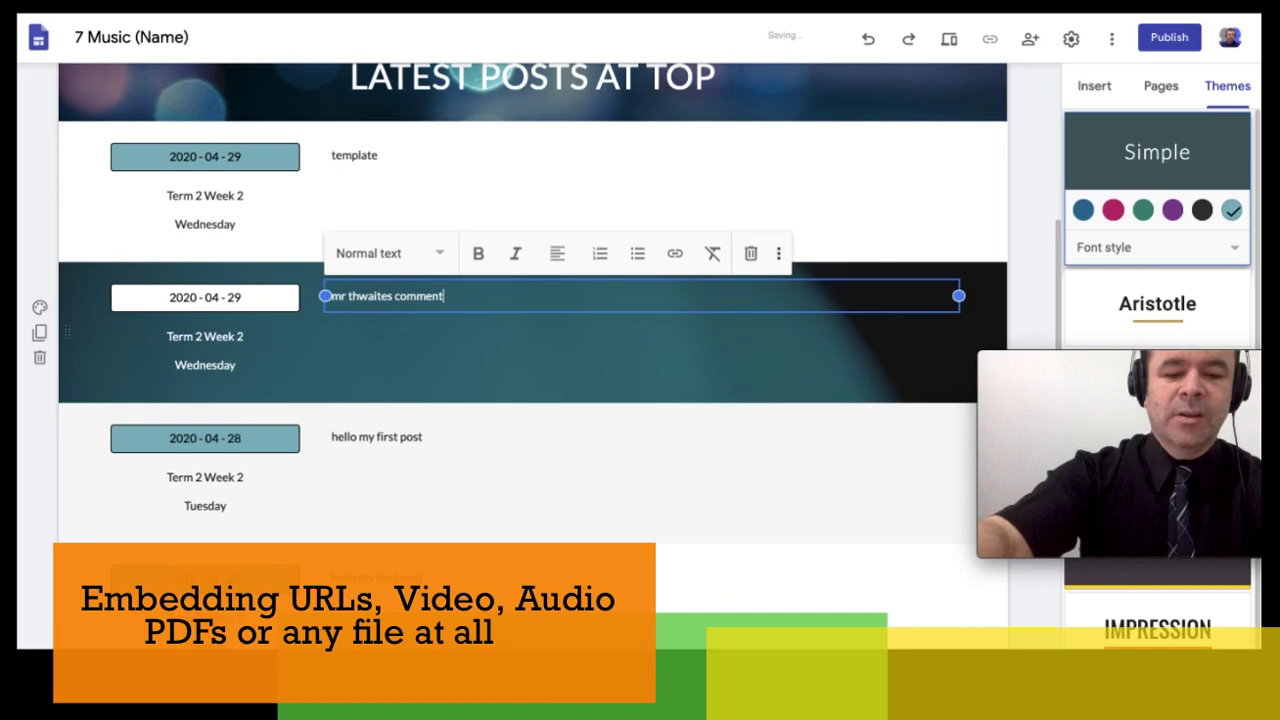
type(":")
key("Return")
type("Please")
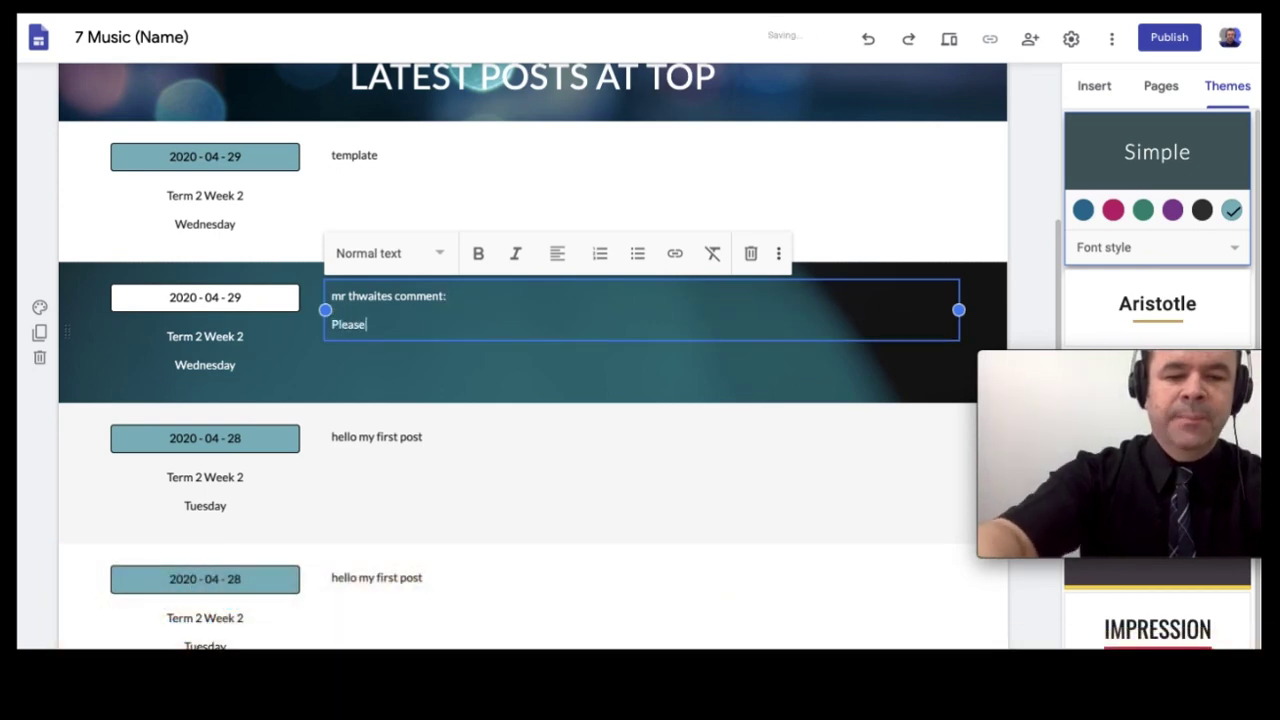
type(" listen to this")
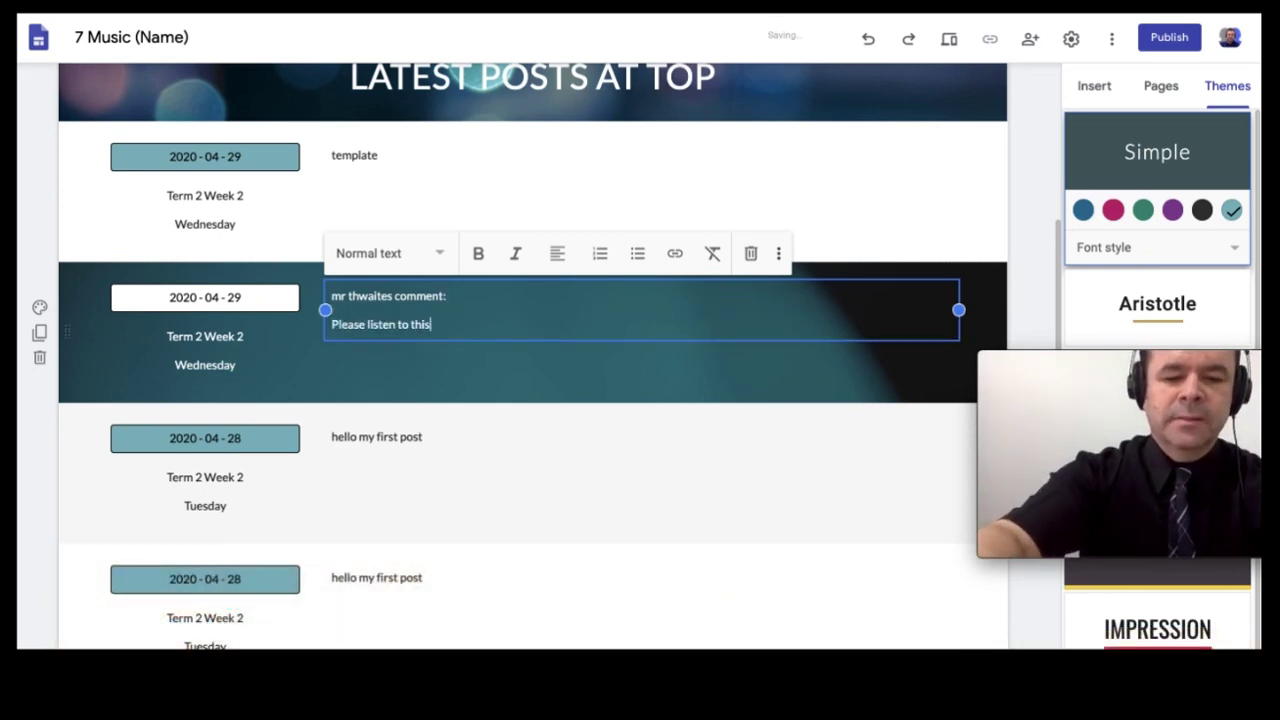
type(" today in your mindf")
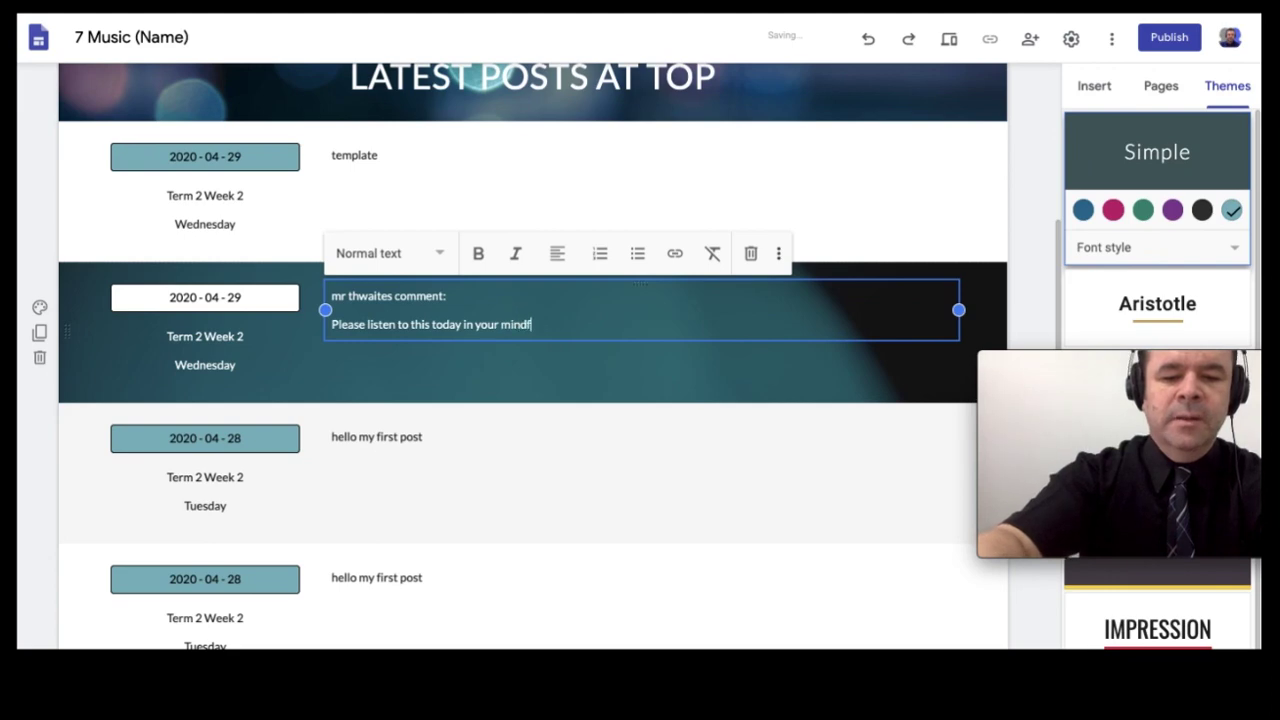
type("ulness meditation session")
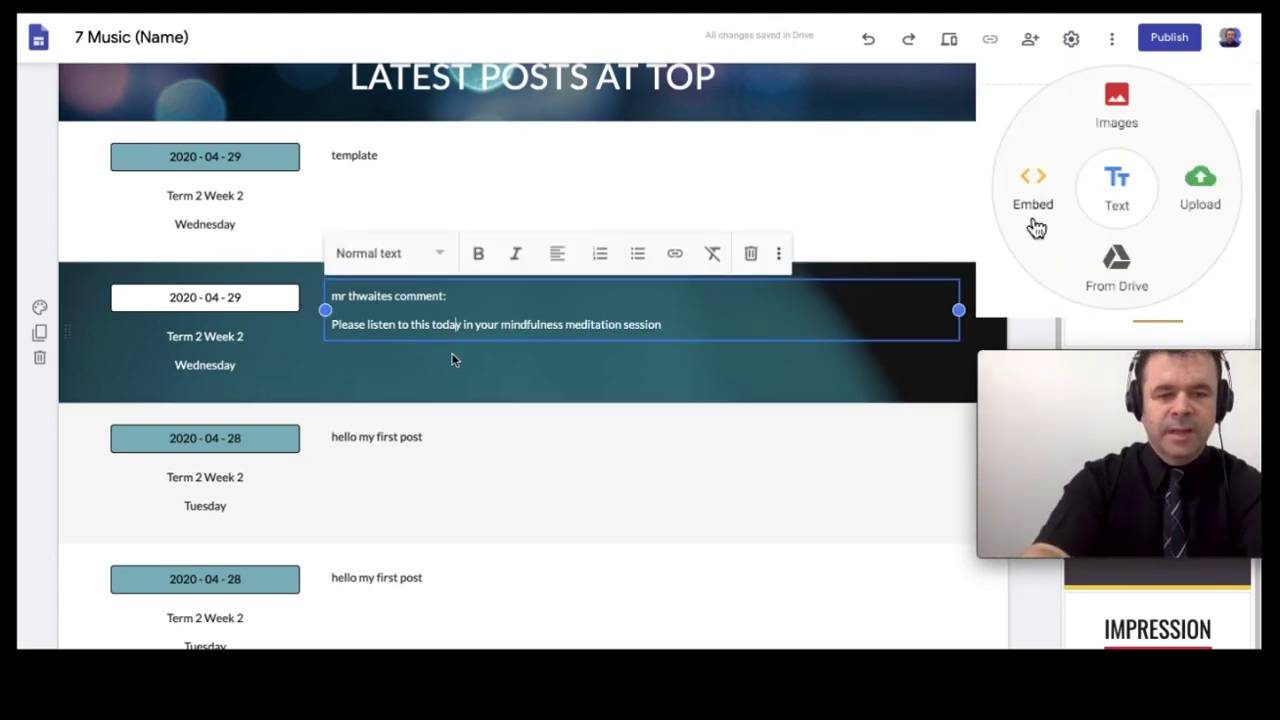
double_click(451, 364)
left_click(418, 359)
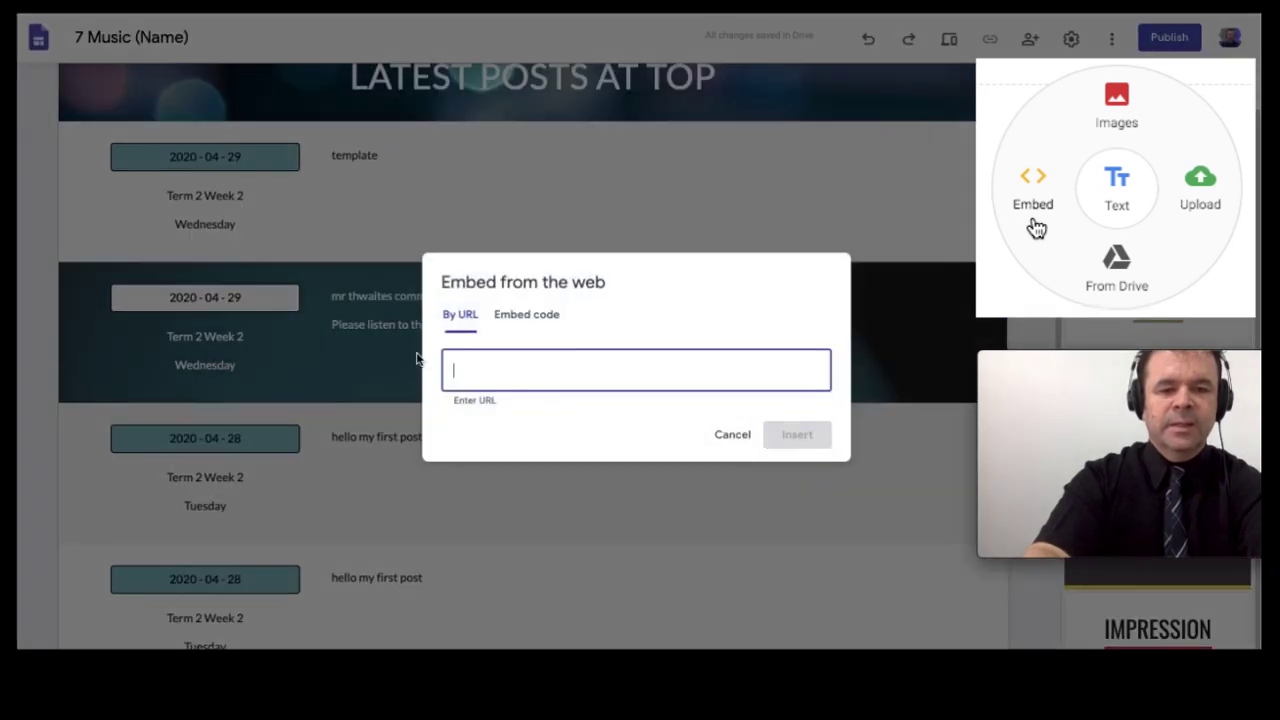
type("https://www.youtube.com/watch?v=TGfjC0_sdqY")
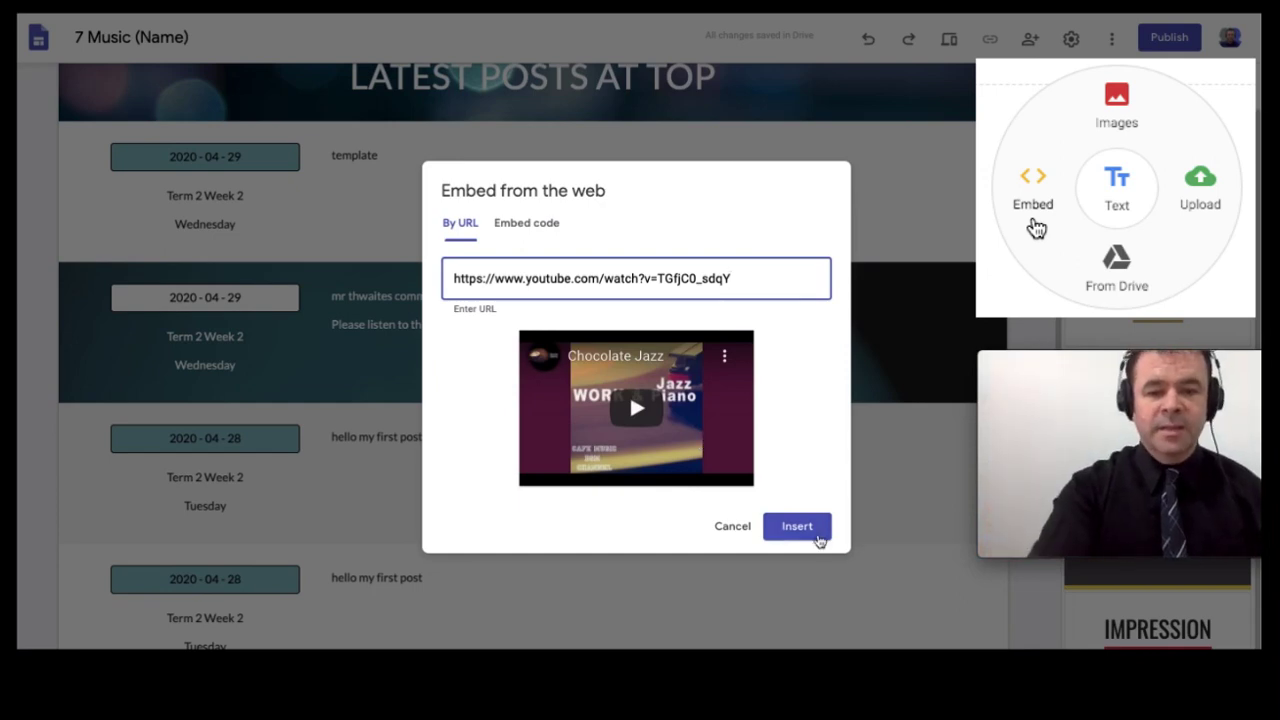
left_click(815, 529)
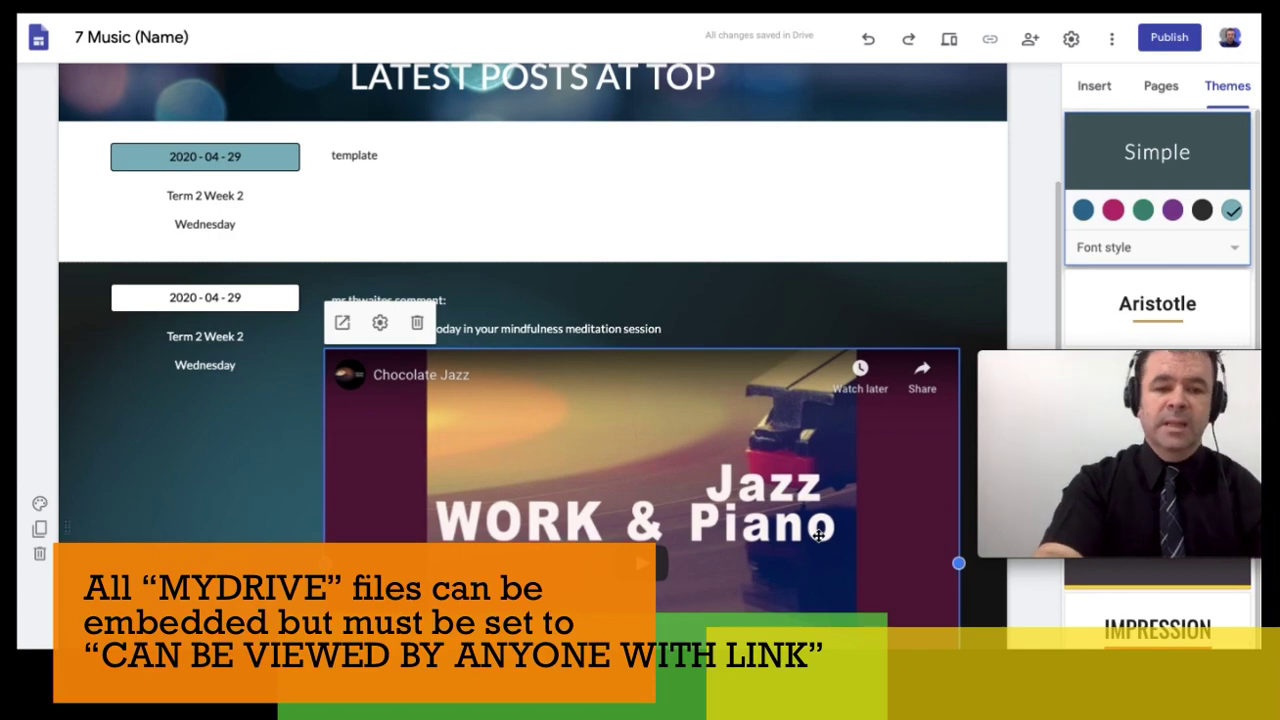
scroll(818, 535, "down", 5)
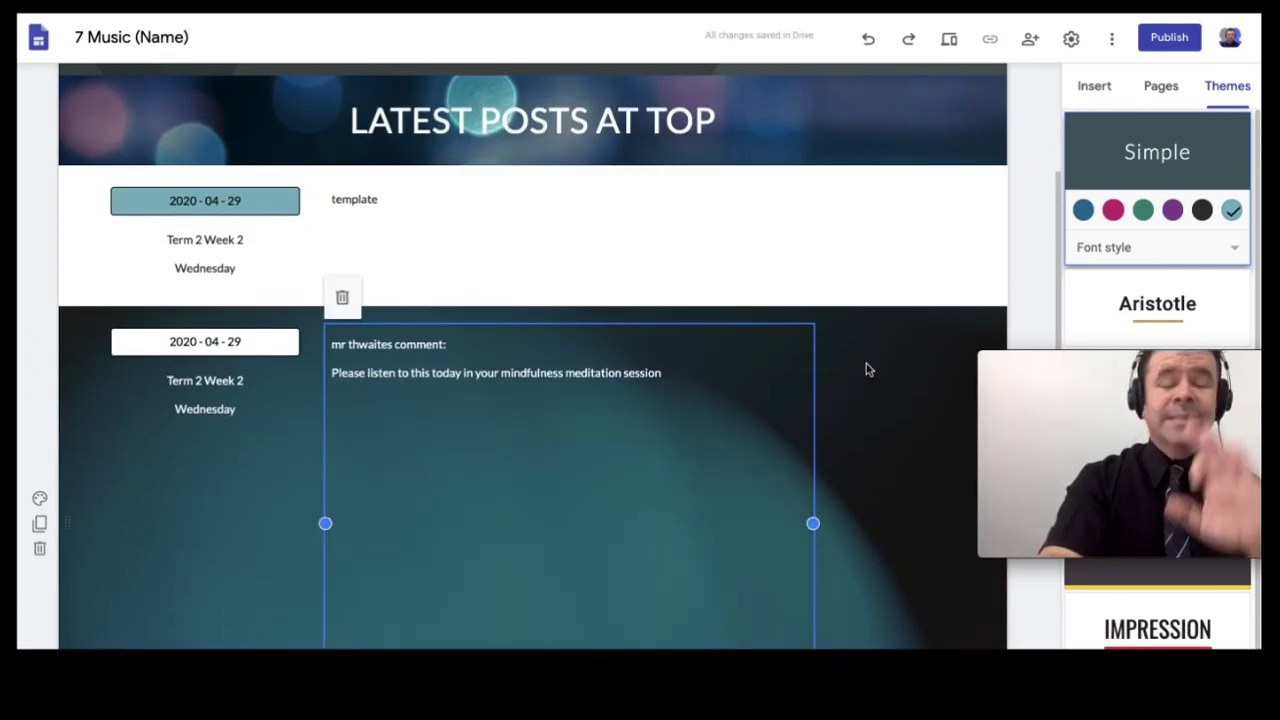
scroll(866, 363, "down", 2)
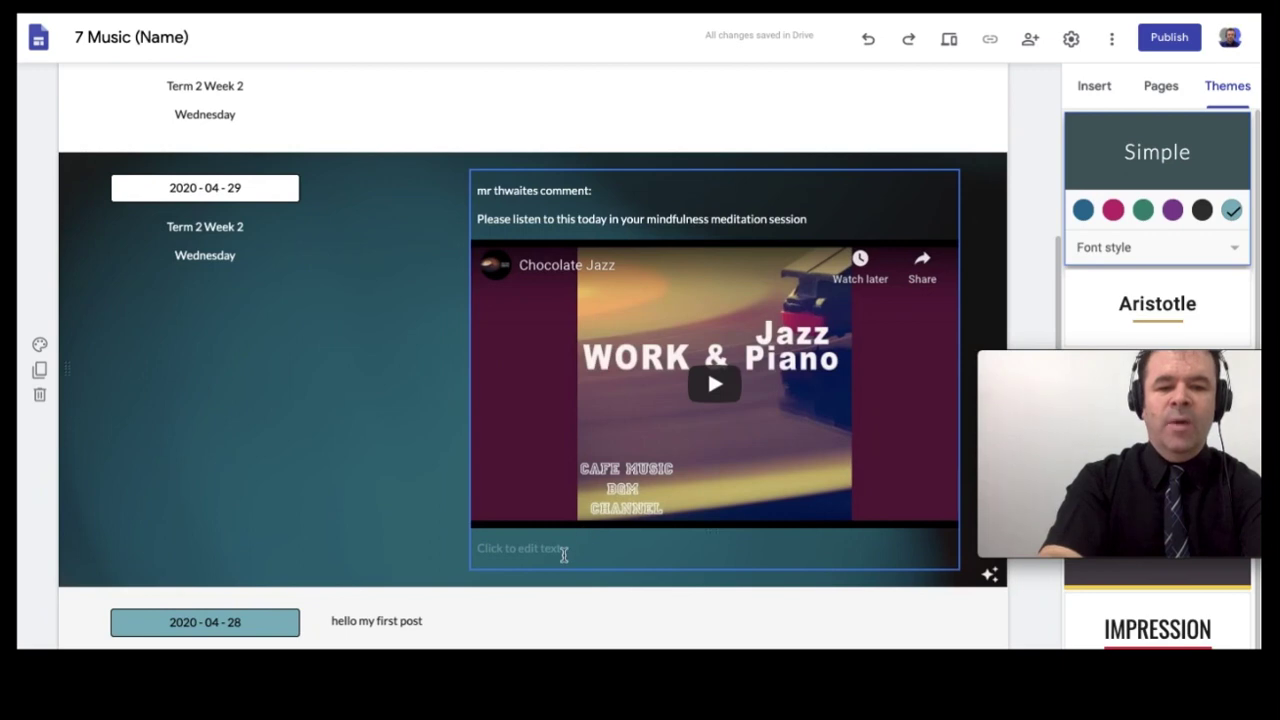
left_click(564, 555)
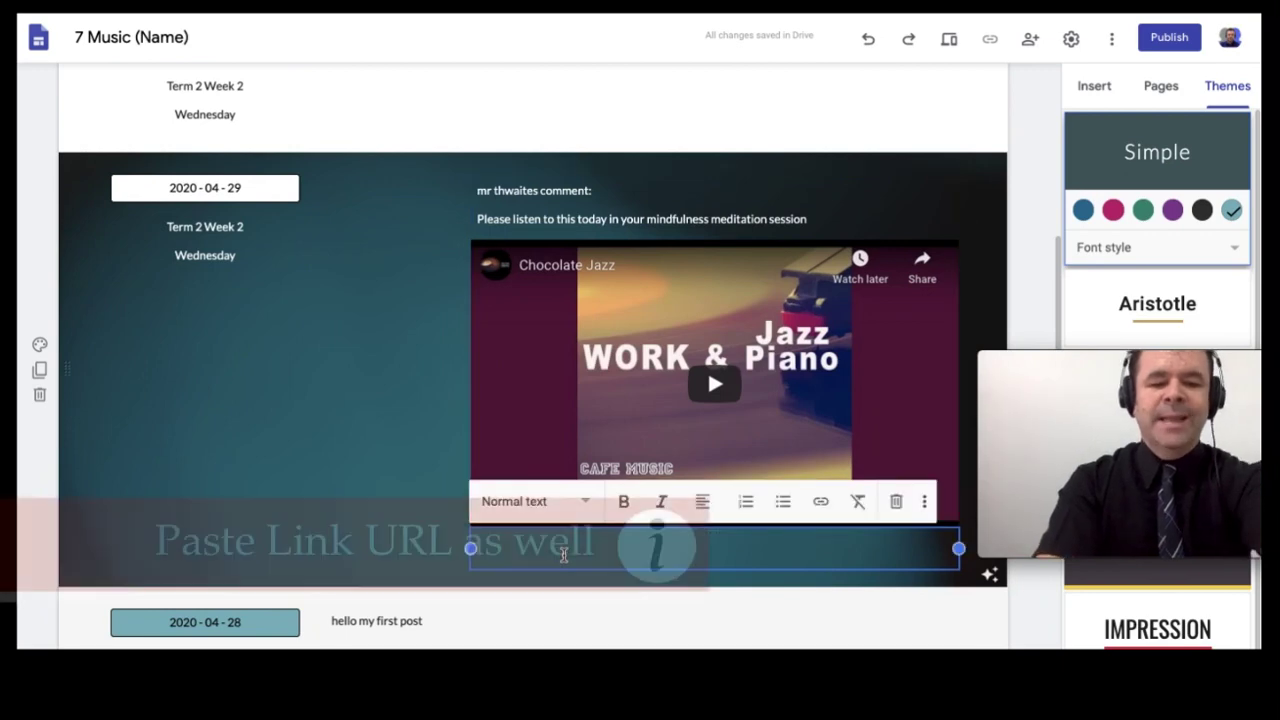
key("ctrl+v")
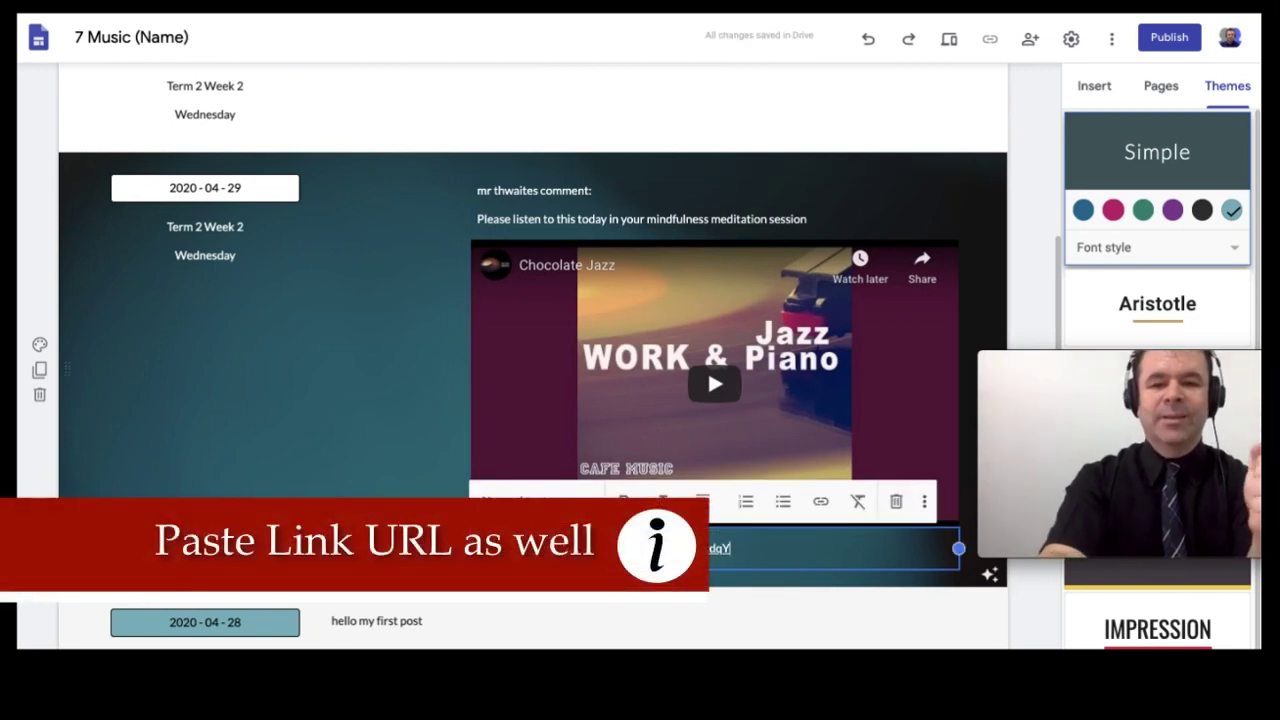
left_click(376, 436)
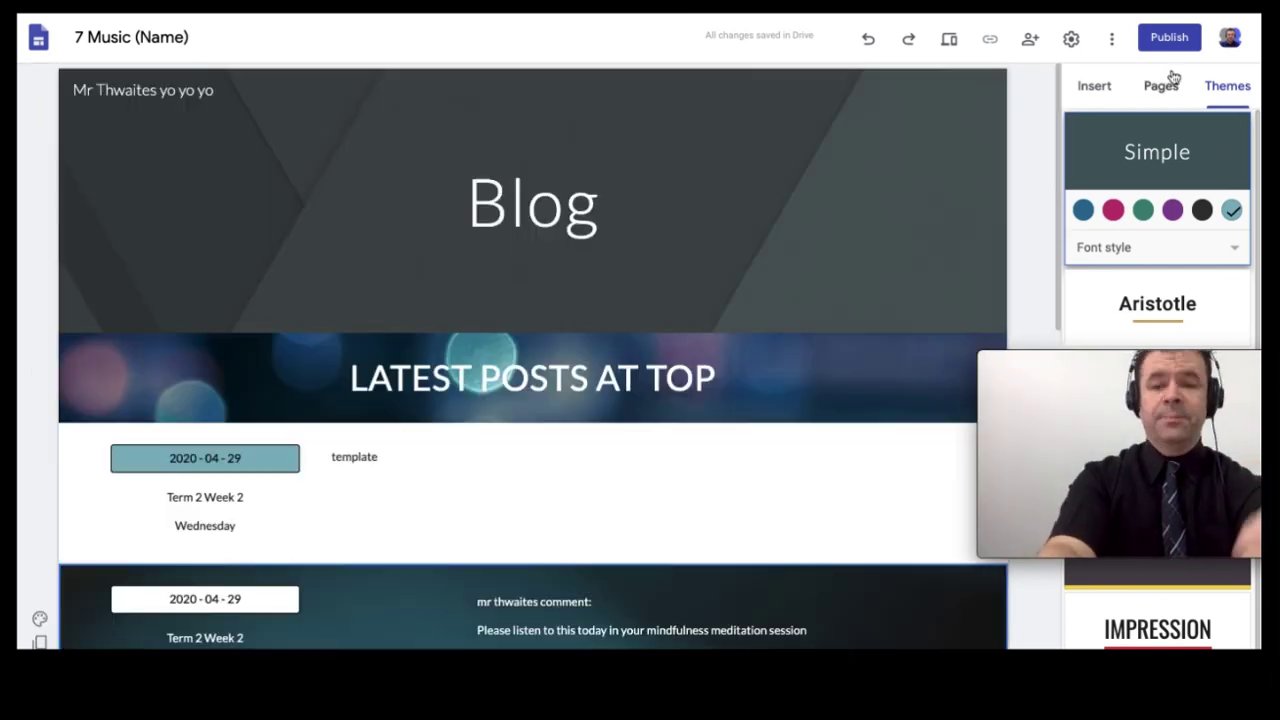
Step: Publish the site with the web address already filled in and view the published blog page
left_click(1170, 39)
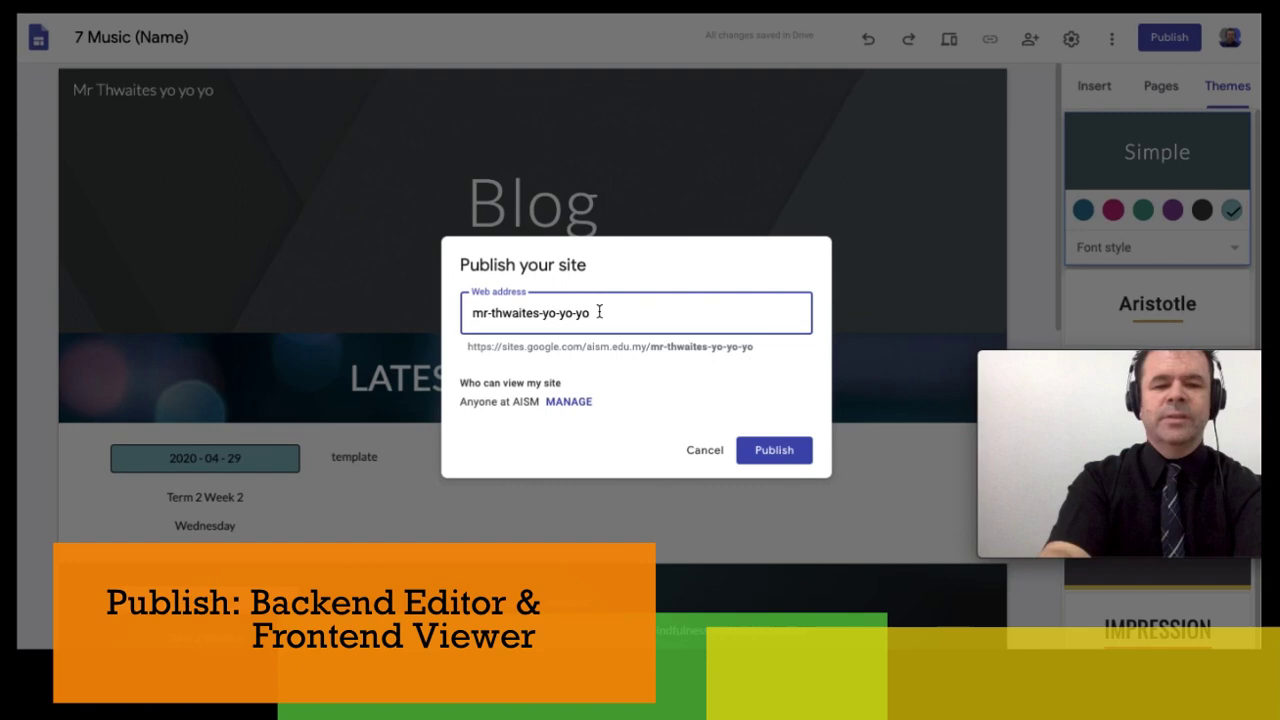
left_click(793, 452)
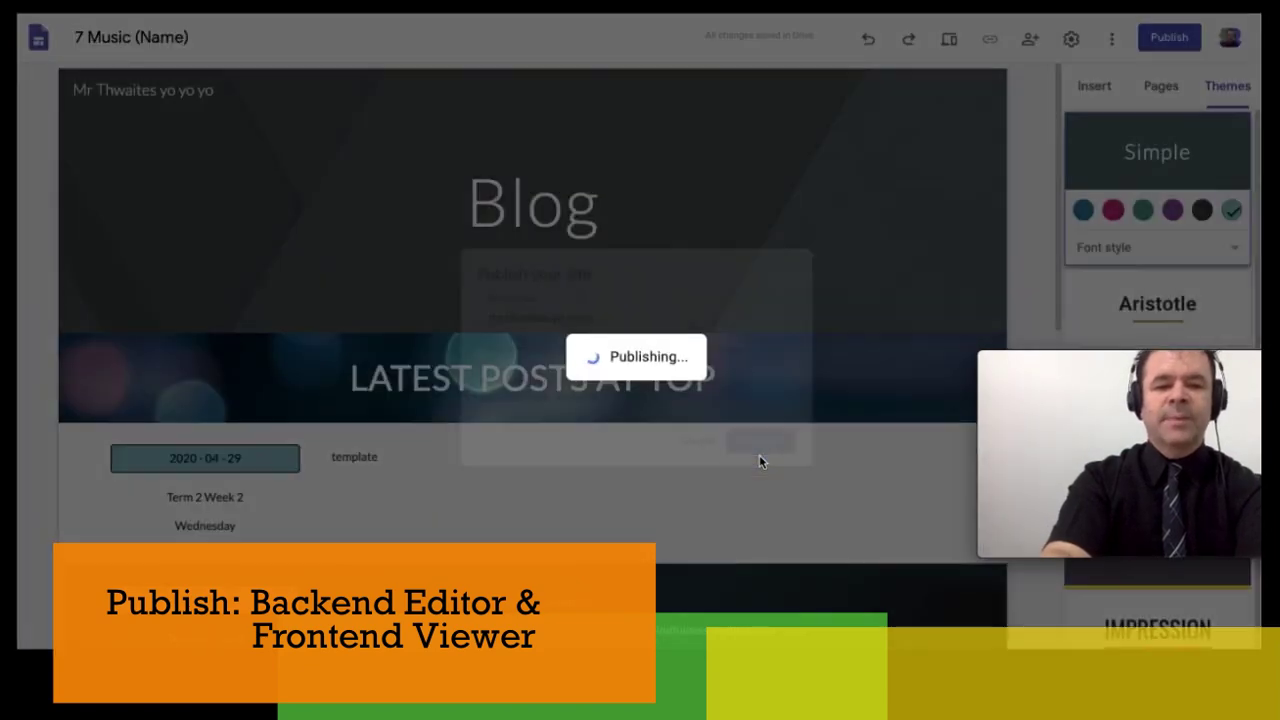
left_click(1192, 44)
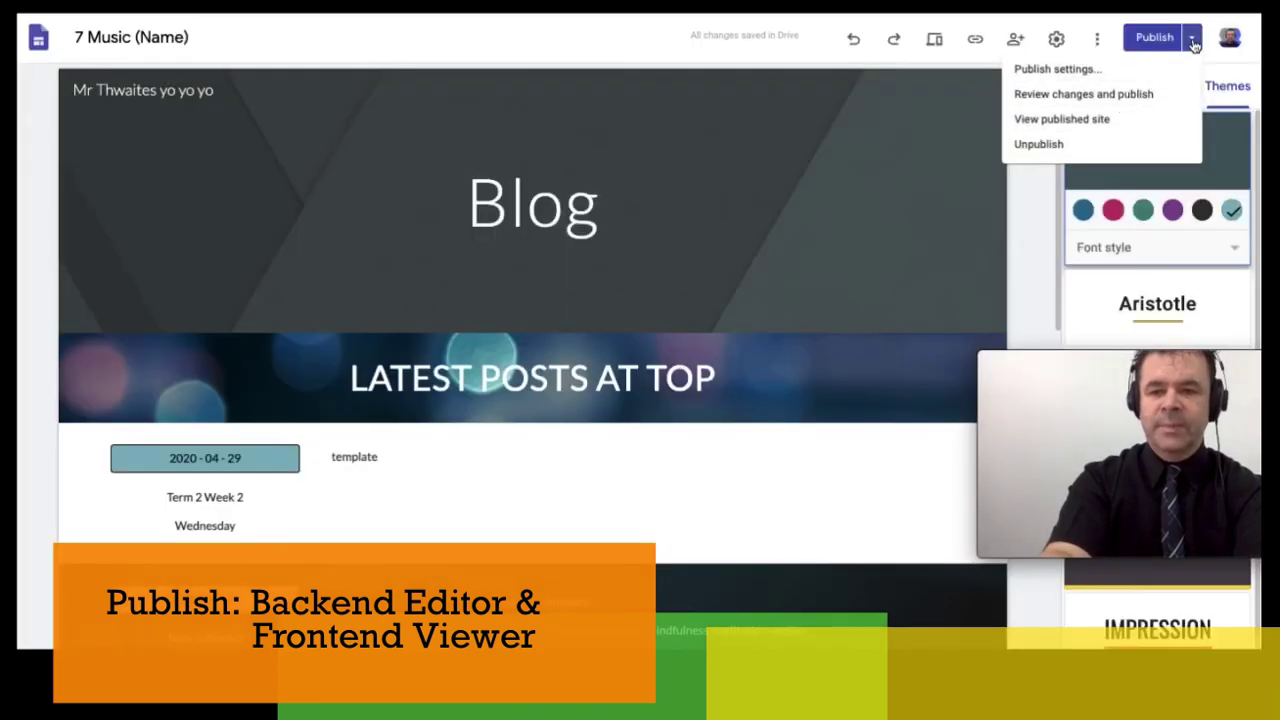
left_click(1114, 123)
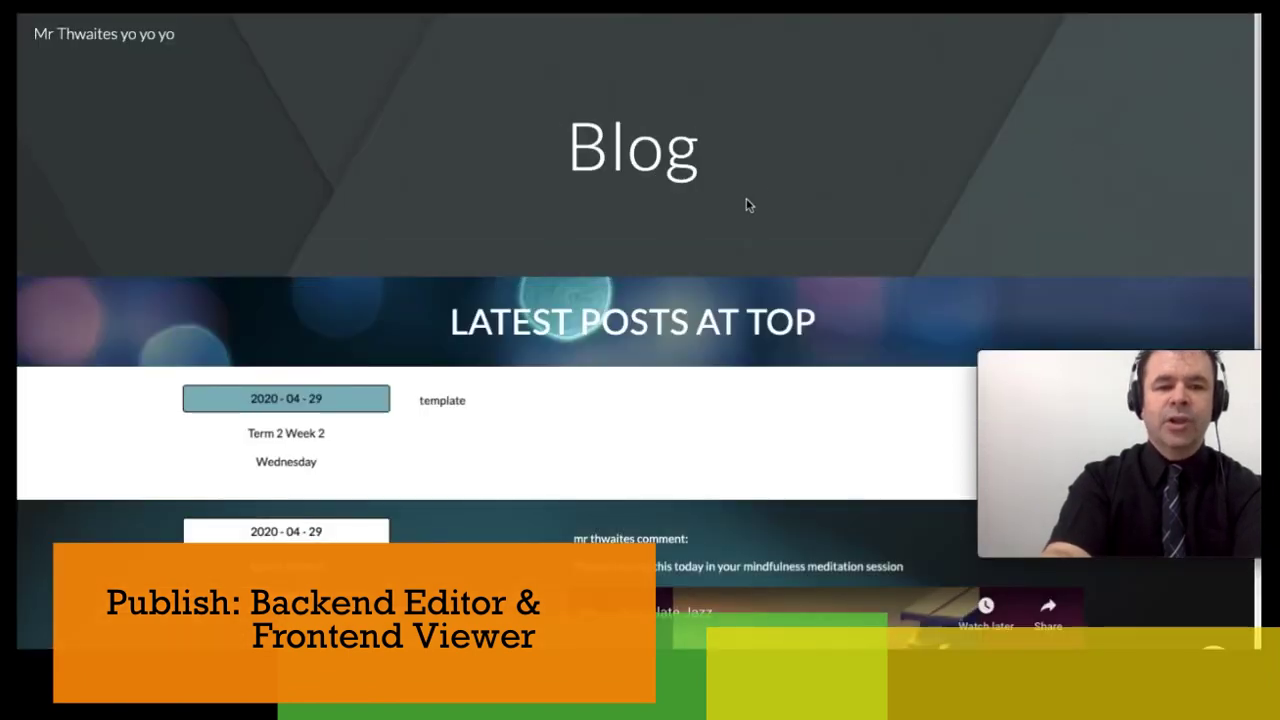
scroll(746, 205, "down", 7)
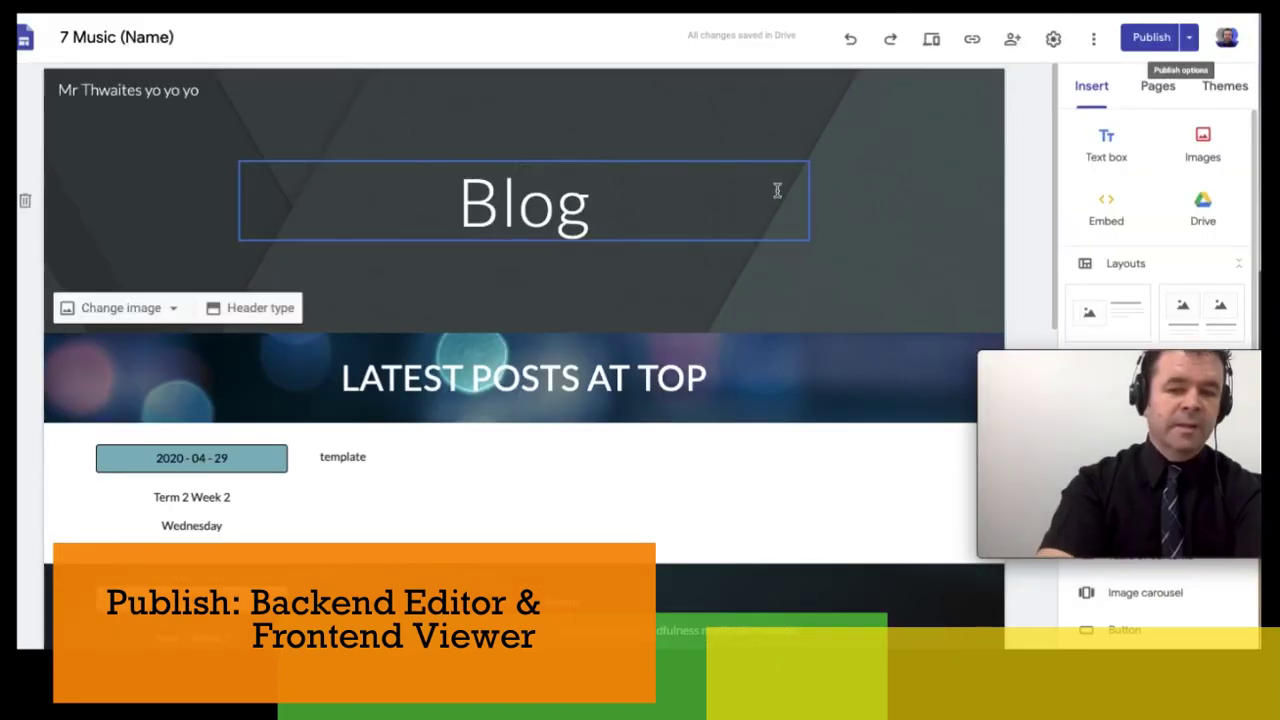
Step: Look through the publish options and the site's sharing settings for inviting other people to edit
left_click(1190, 38)
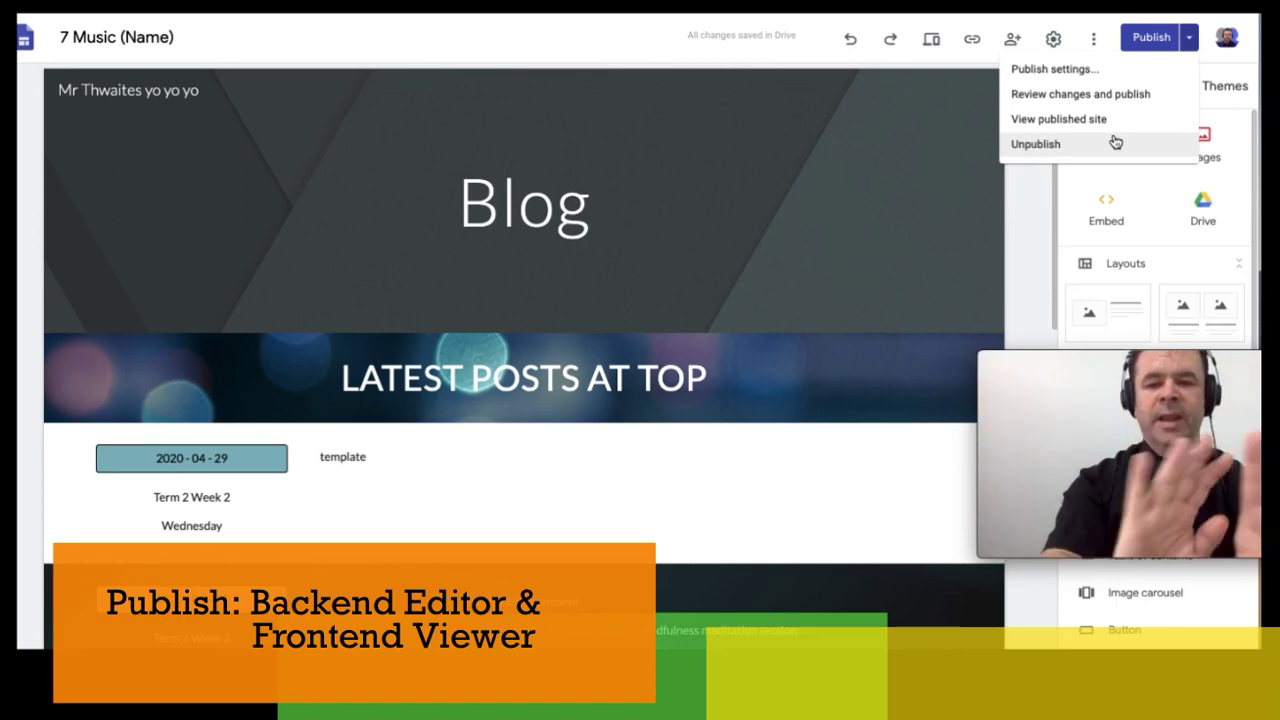
left_click(931, 145)
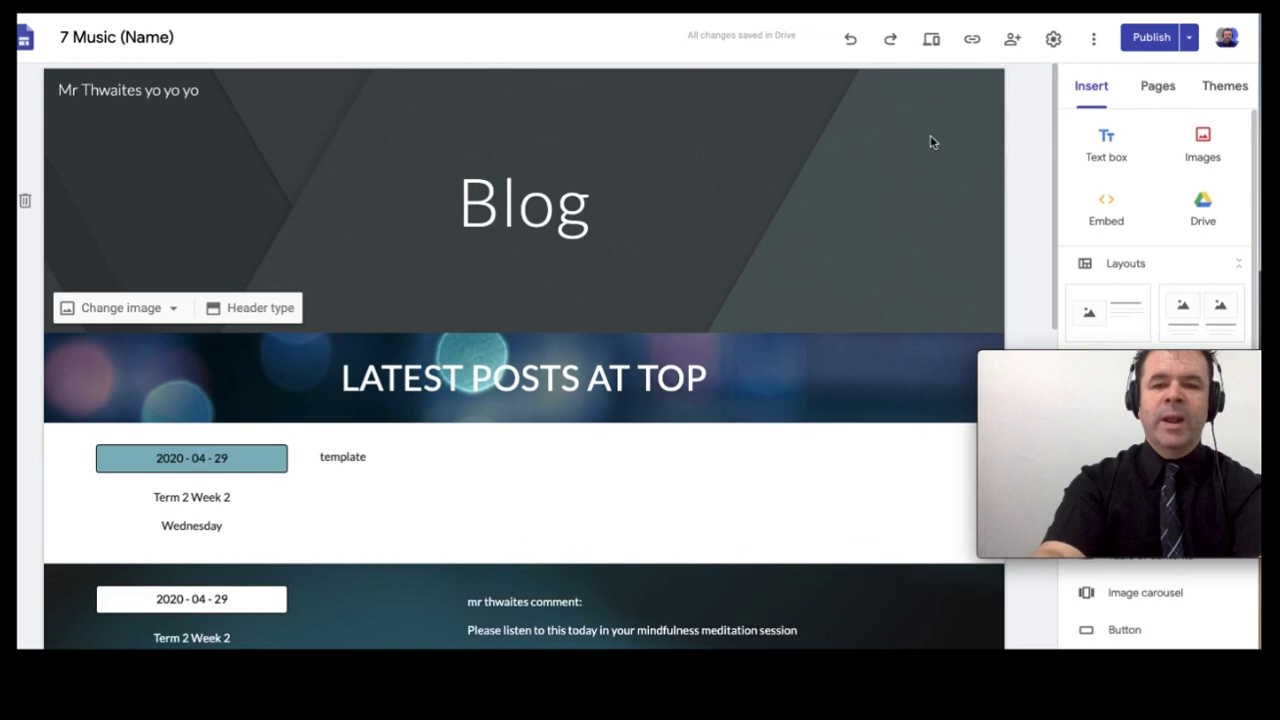
left_click(1014, 42)
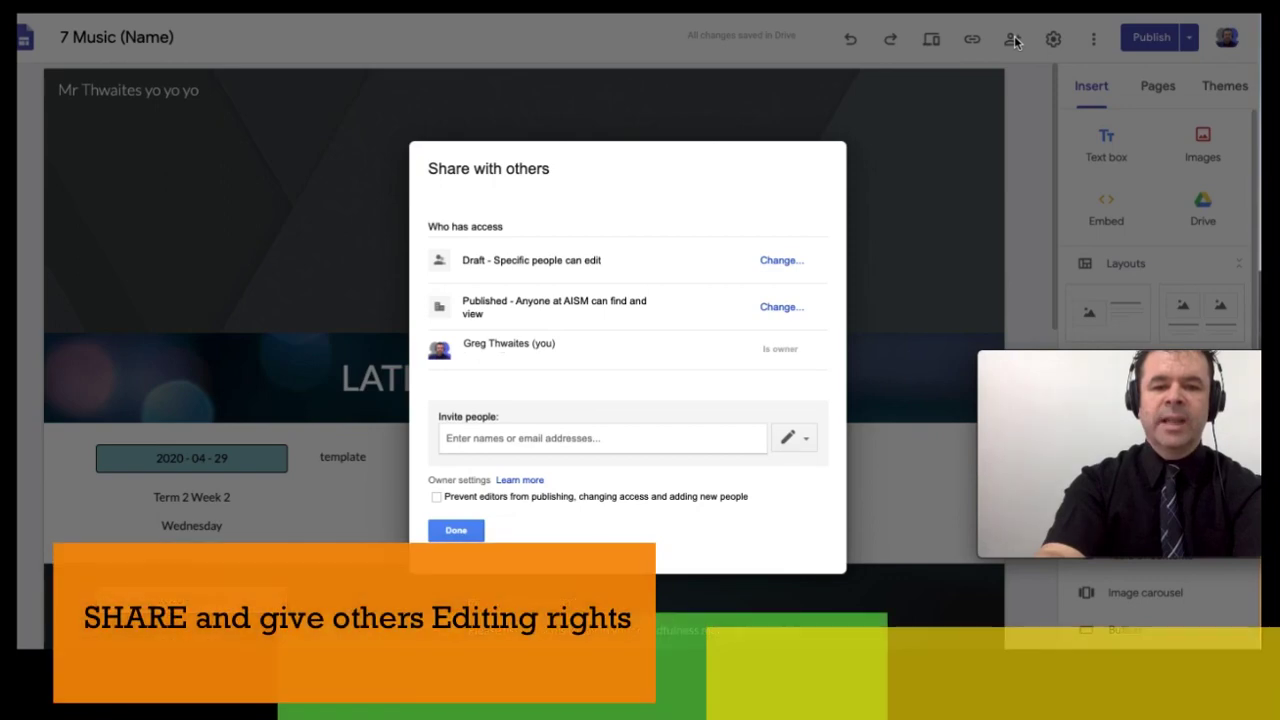
key("ctrl+v")
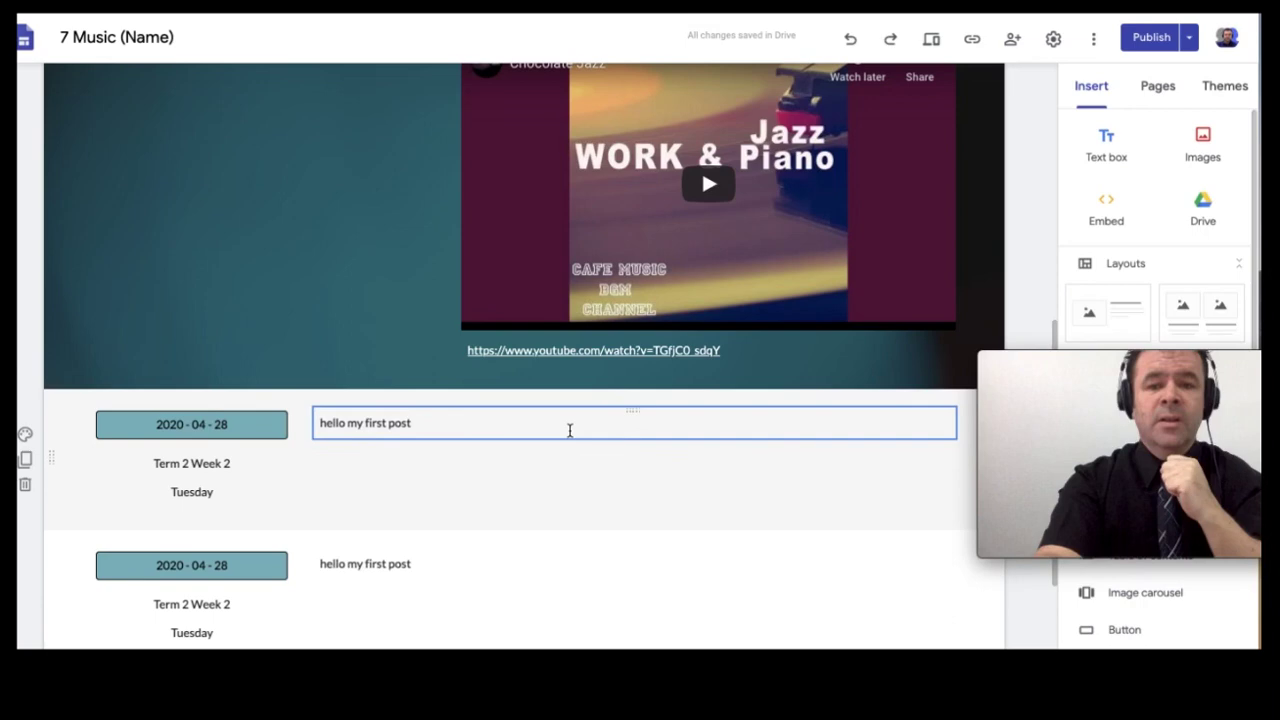
scroll(571, 429, "up", 10)
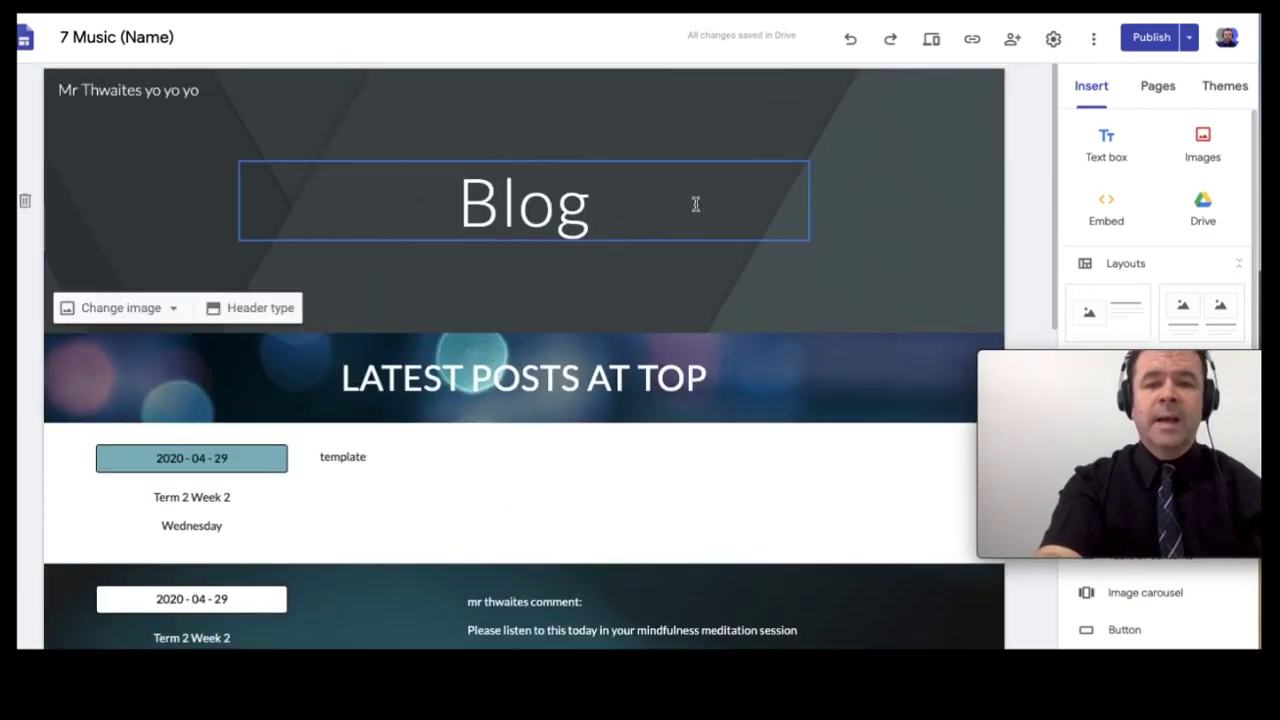
scroll(771, 217, "down", 1)
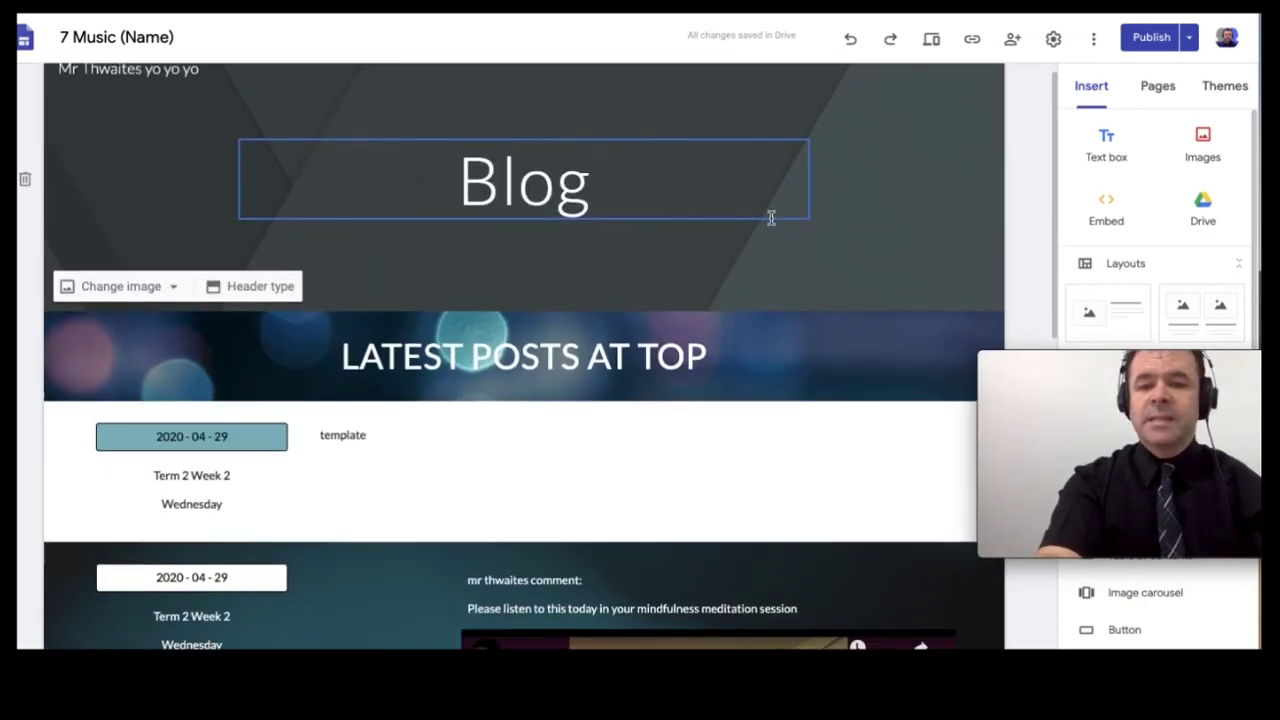
scroll(770, 216, "down", 2)
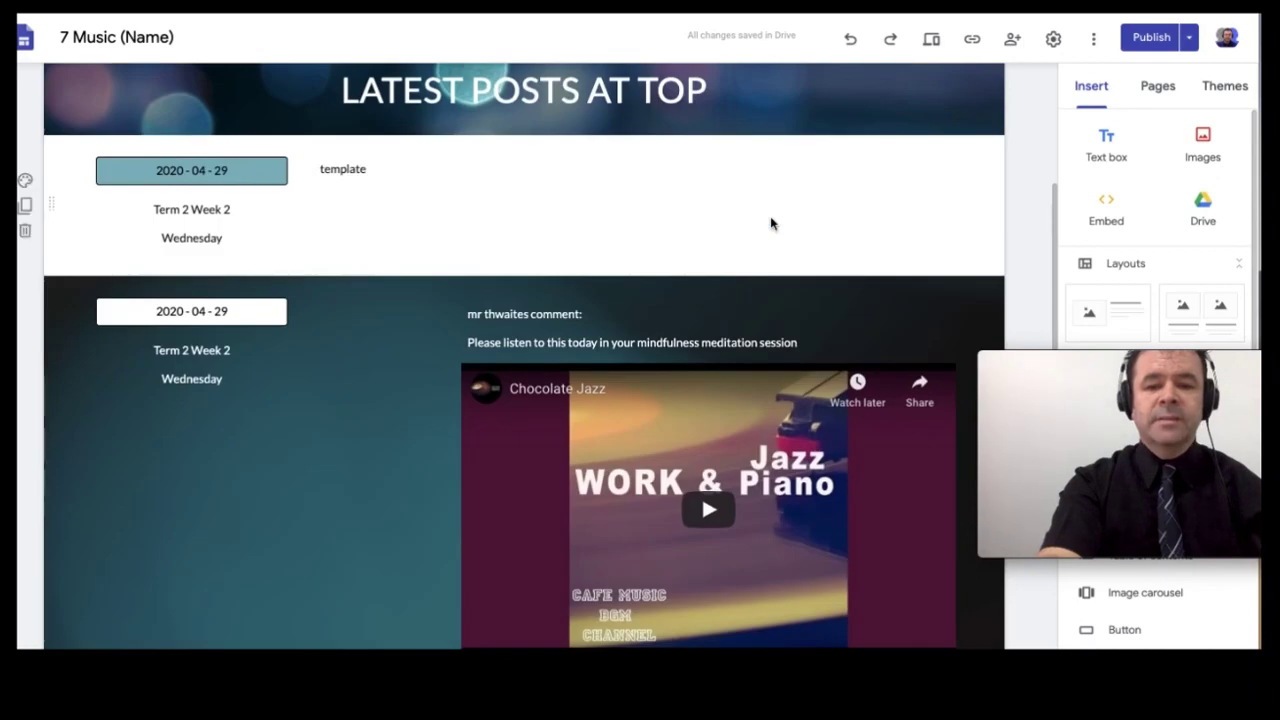